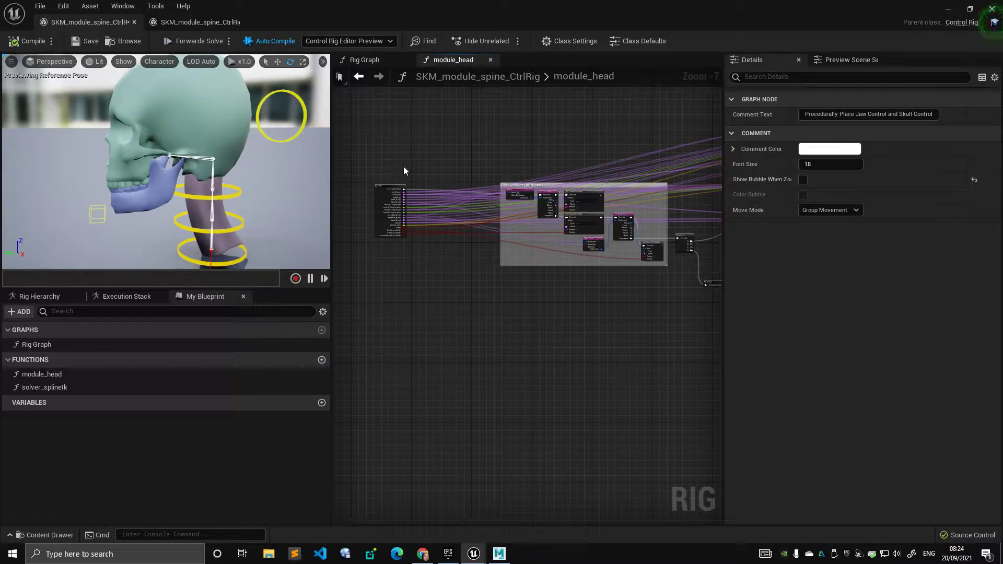
Select neck_fk_02_ctrl and neck_fk_03_ctrl in the viewport and test-rotate them together.
drag(268, 175, 260, 181)
mouse_move(260, 181)
right_down()
mouse_move(316, 180)
mouse_move(264, 180)
right_up()
drag(319, 172, 207, 233)
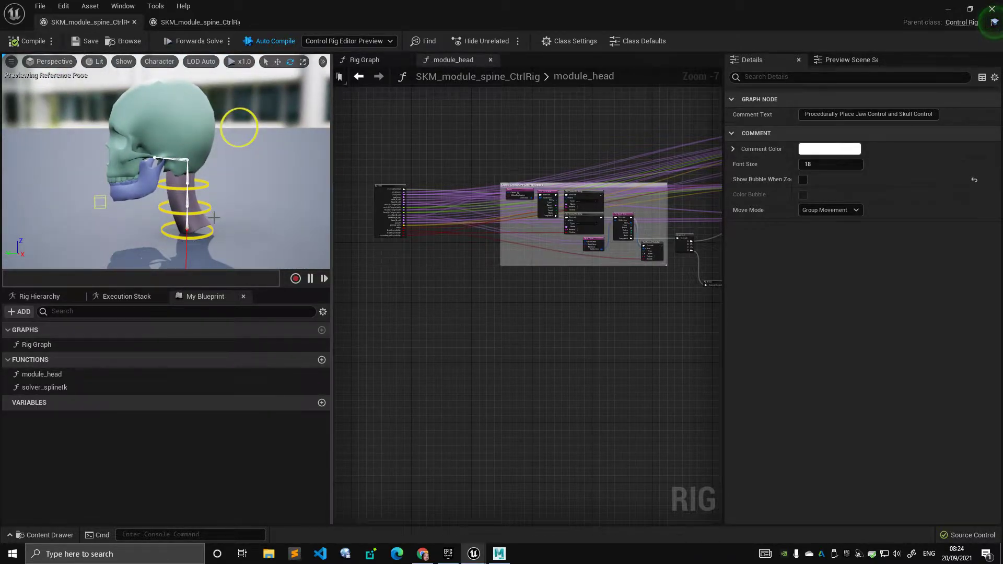
click(210, 187)
mouse_move(241, 203)
right_down()
mouse_move(230, 209)
mouse_move(241, 203)
right_up()
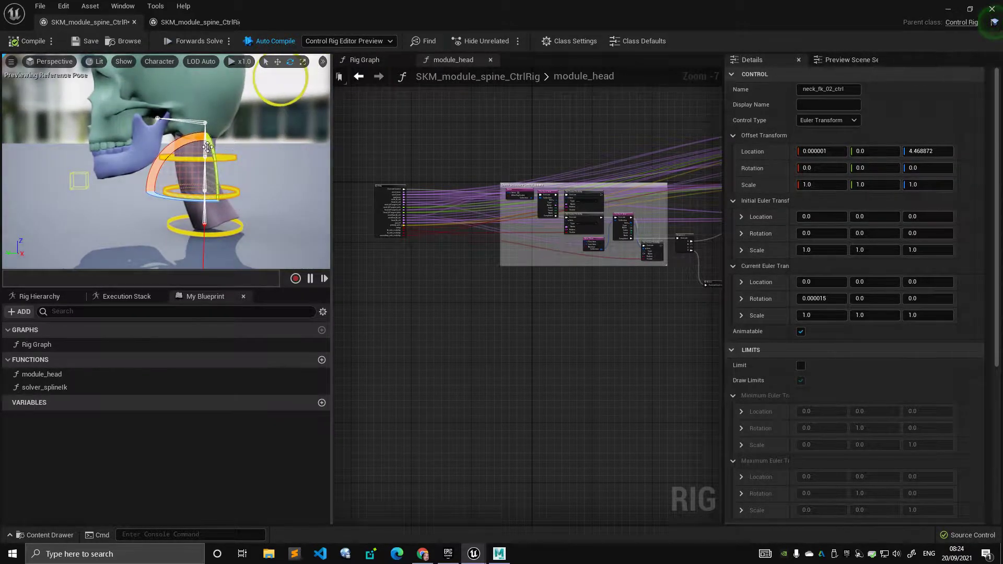
drag(187, 142, 252, 198)
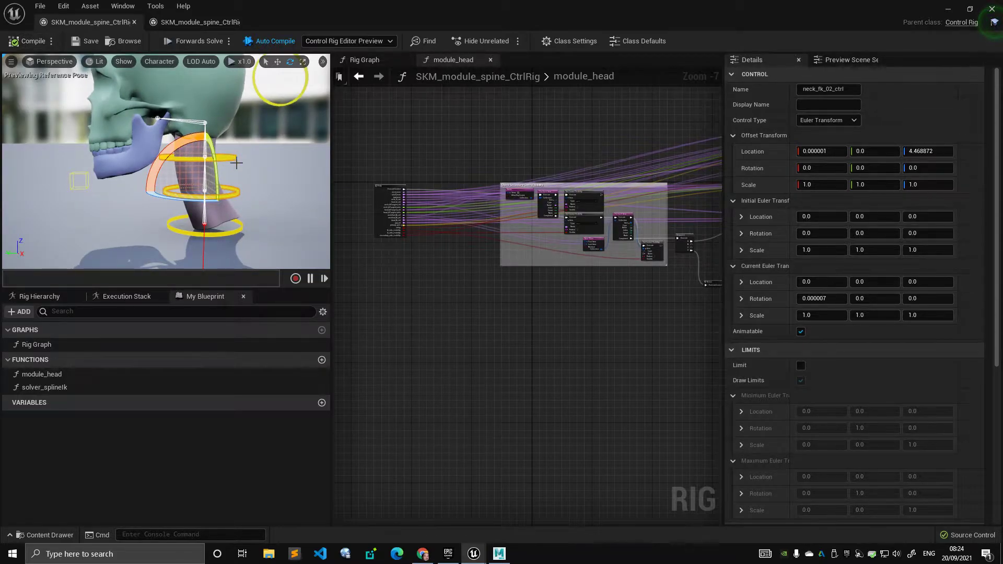
Show the Rig Hierarchy, test-rotate the two selected neck FK controls again and recompile the rig to reset the pose.
click(39, 296)
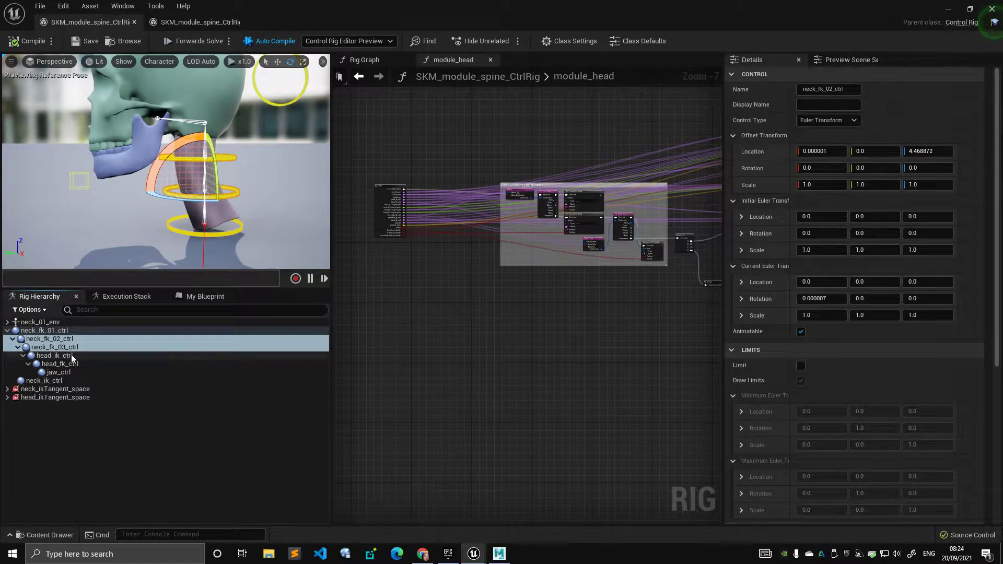
scroll(272, 164, up, 3)
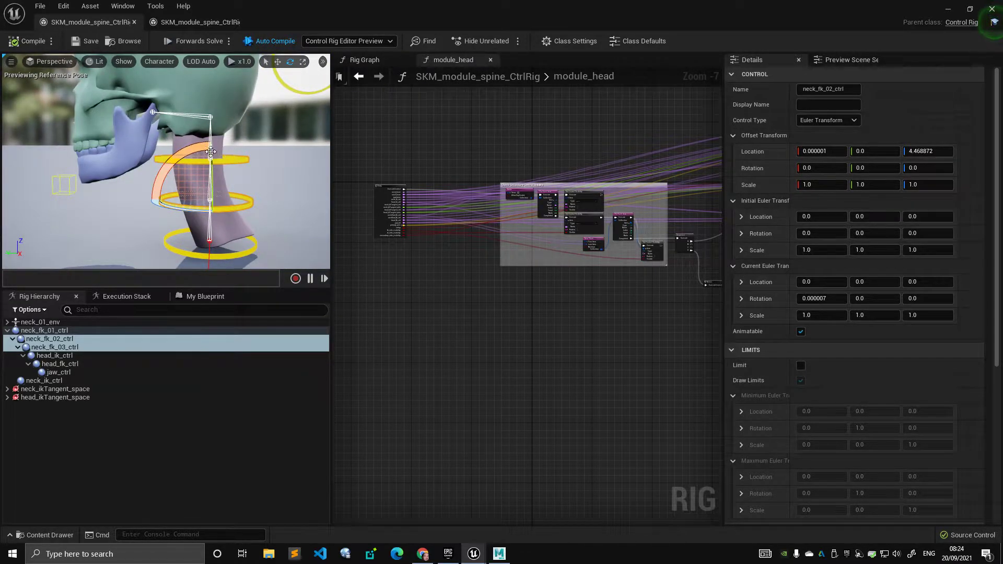
mouse_move(198, 156)
mouse_down()
mouse_move(198, 167)
mouse_move(197, 149)
mouse_move(199, 164)
mouse_move(183, 168)
mouse_up()
click(29, 42)
Select neck_fk_02_ctrl and neck_fk_03_ctrl and rotate them about 10.9 degrees on the X axis.
mouse_move(271, 187)
alt+mouse_down()
mouse_move(243, 189)
mouse_move(265, 183)
alt+mouse_up()
mouse_move(265, 183)
alt+middle_down()
mouse_move(256, 141)
mouse_move(271, 170)
alt+middle_up()
click(207, 149)
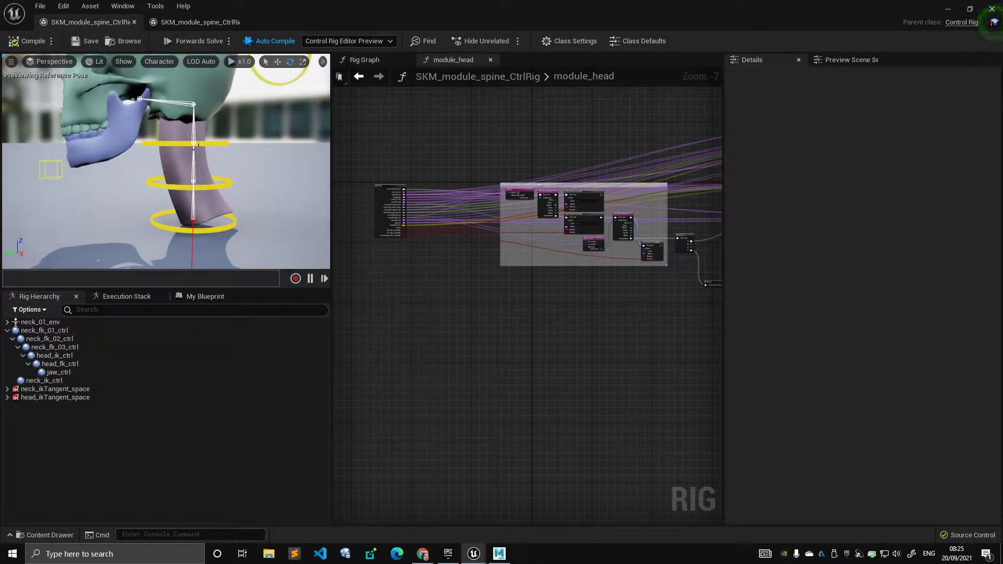
mouse_move(222, 220)
alt+middle_down()
mouse_move(237, 266)
mouse_move(233, 215)
alt+middle_up()
scroll(233, 219, down, 3)
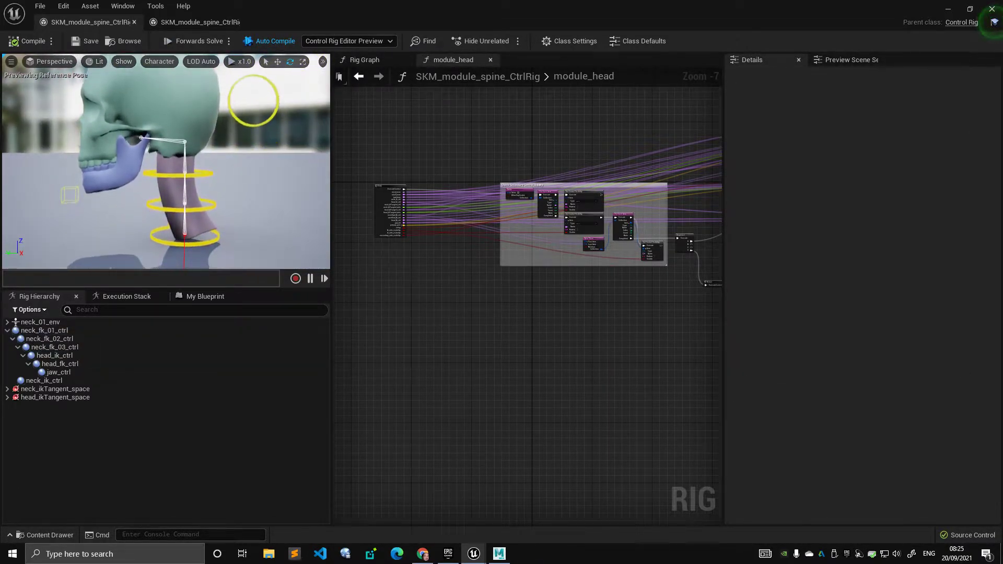
scroll(233, 215, up, 2)
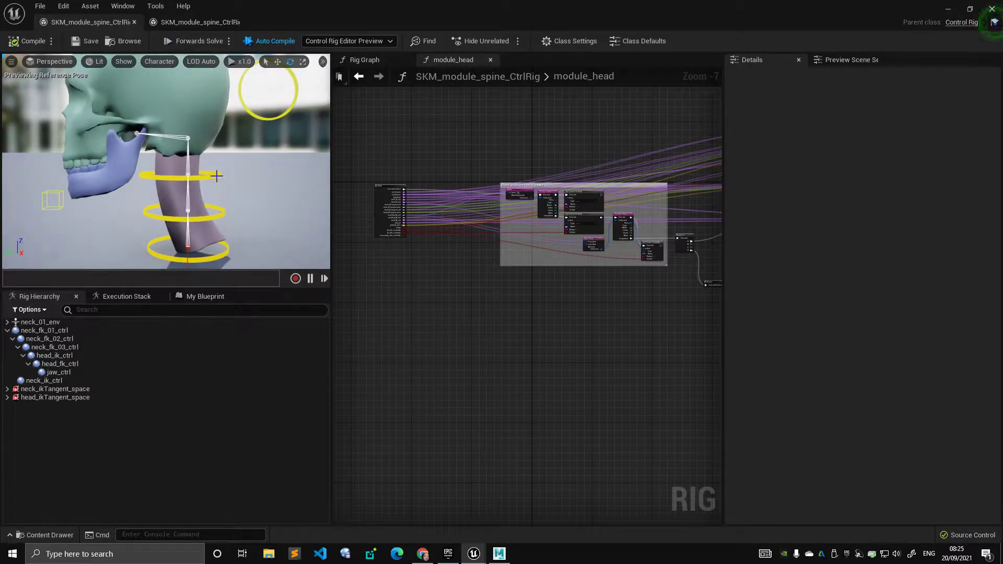
drag(226, 164, 220, 171)
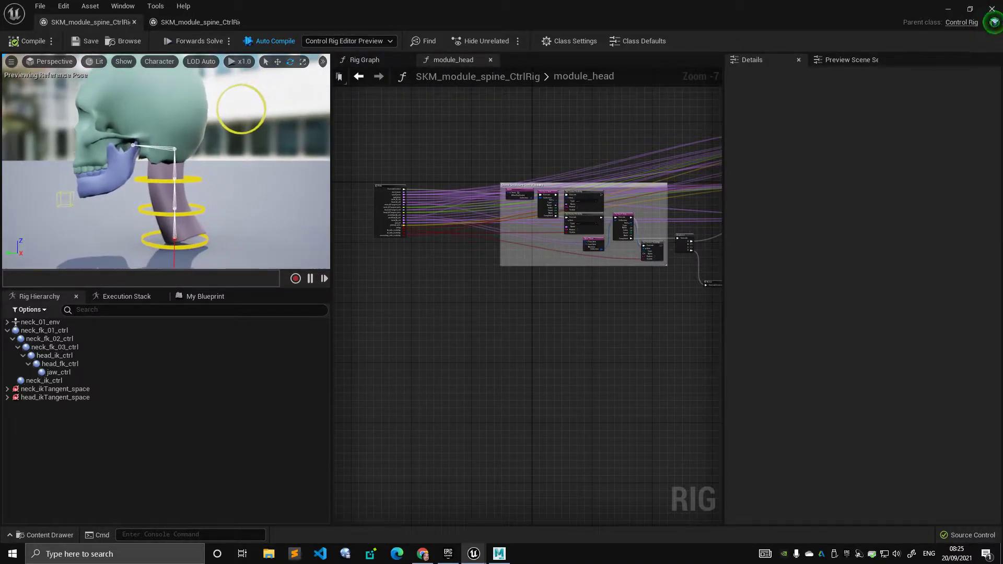
click(199, 185)
shift+click(202, 208)
mouse_move(142, 175)
mouse_down()
mouse_move(129, 190)
mouse_move(158, 160)
mouse_move(134, 185)
mouse_up()
Rotate the two neck controls sideways to about -11.3 degrees on Y, and recompile the rig to reset them.
alt+drag(157, 172, 220, 166)
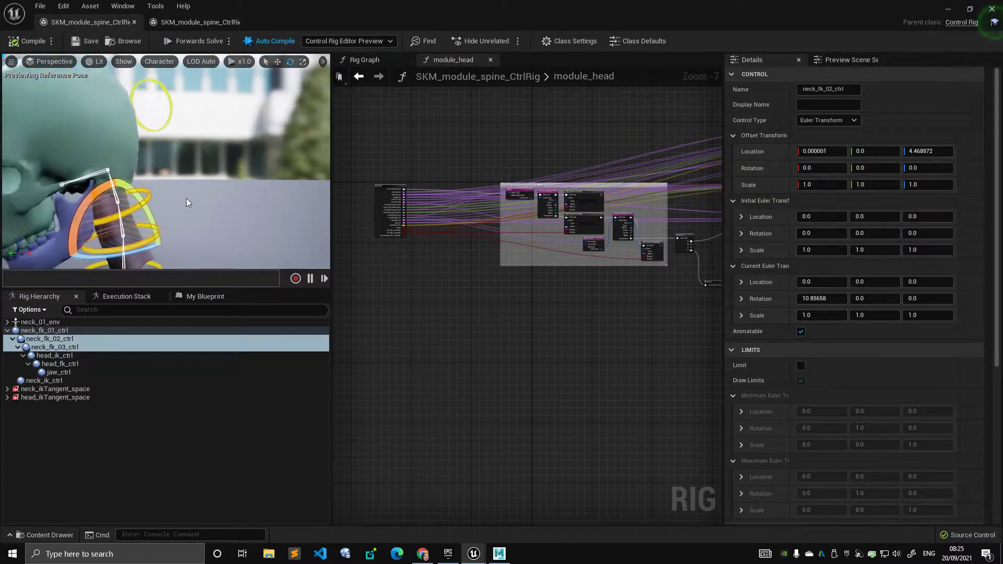
alt+middle_drag(157, 209, 204, 190)
drag(182, 201, 192, 219)
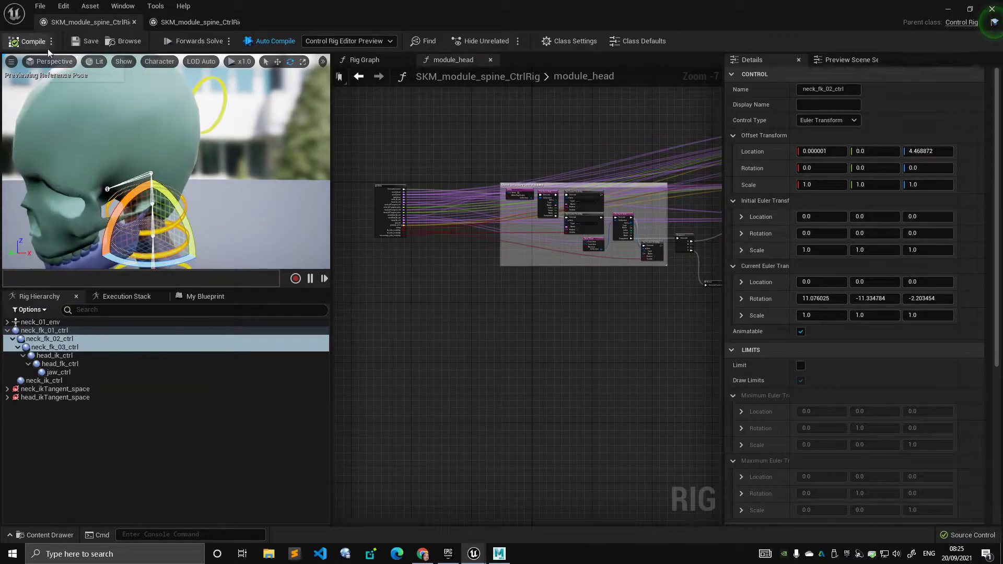
click(42, 47)
Select head_fk_ctrl, the ring behind the skull, and switch to the move gizmo.
alt+right_drag(236, 158, 230, 180)
click(230, 135)
right_drag(201, 117, 196, 116)
key(w)
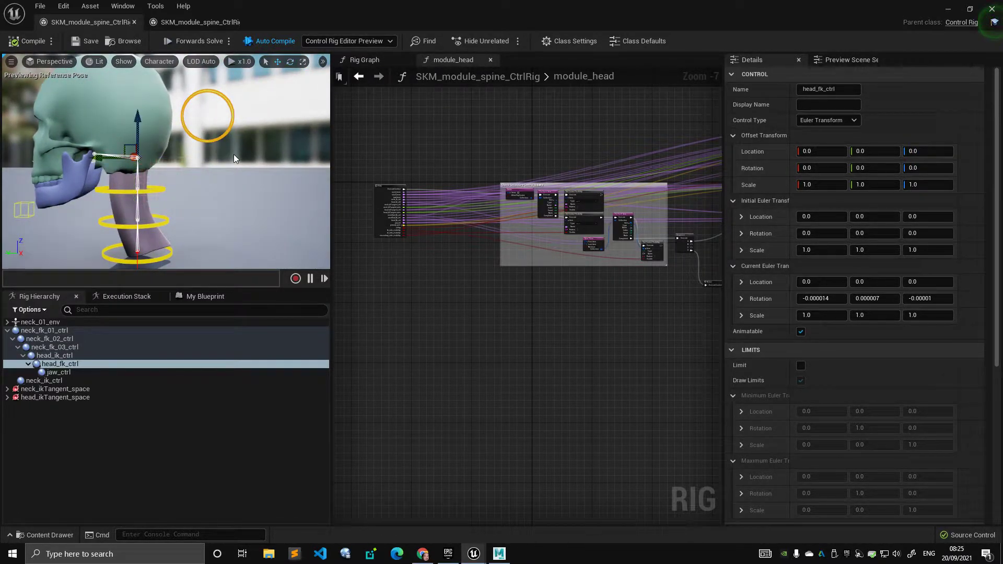
scroll(234, 155, up, 3)
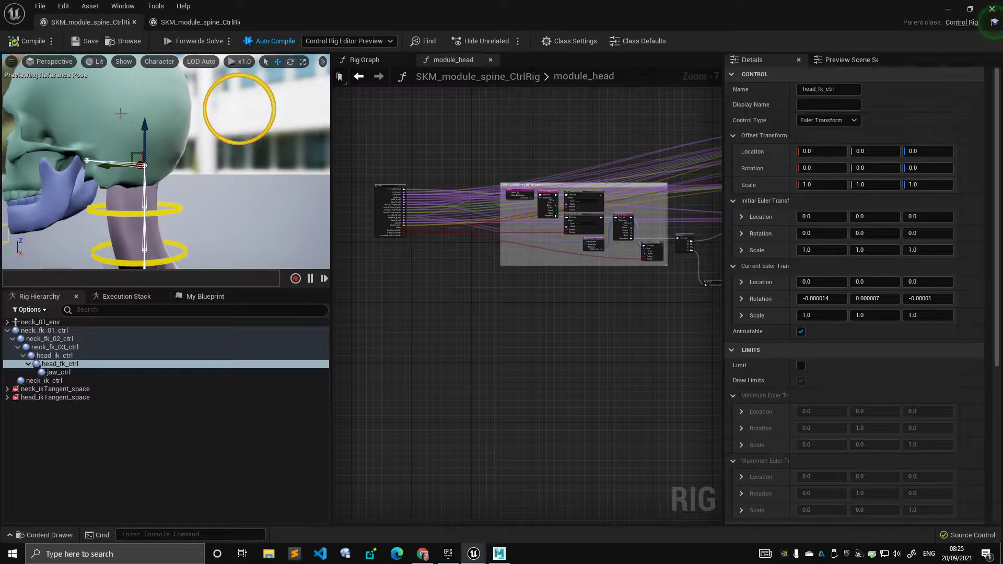
right_drag(200, 149, 182, 120)
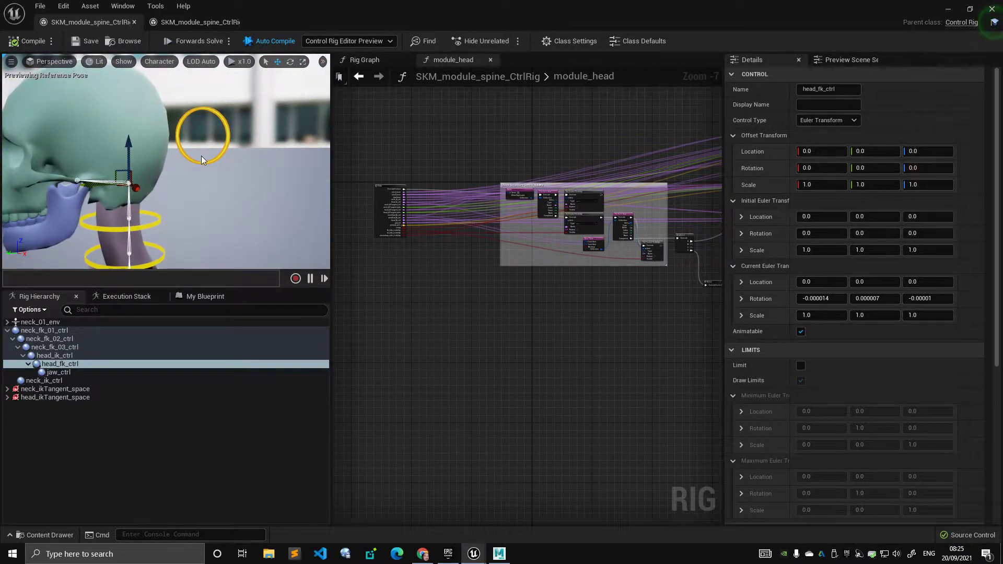
Compare the spine rig's controls with the head rig's controls, ending on the head rig.
click(195, 22)
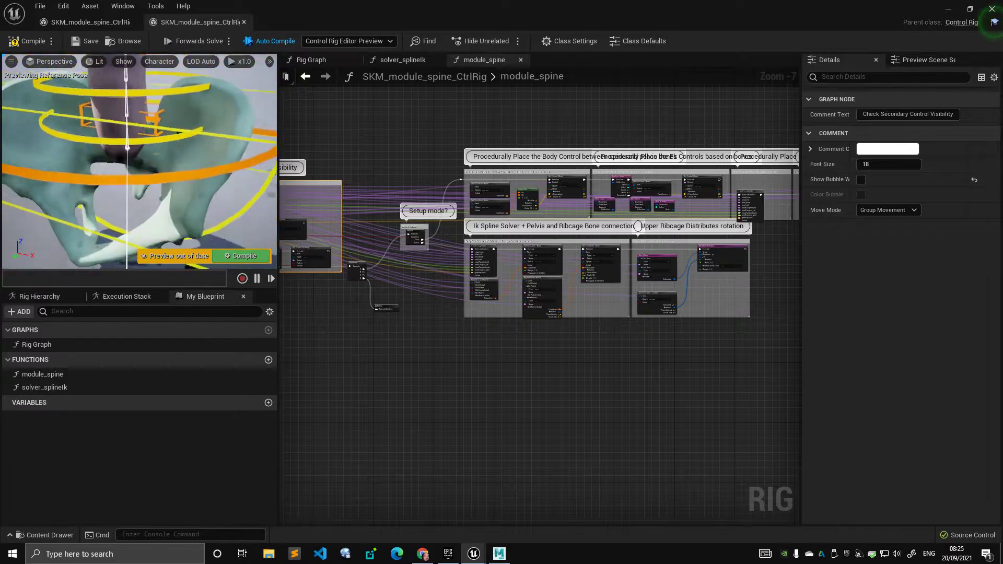
click(89, 22)
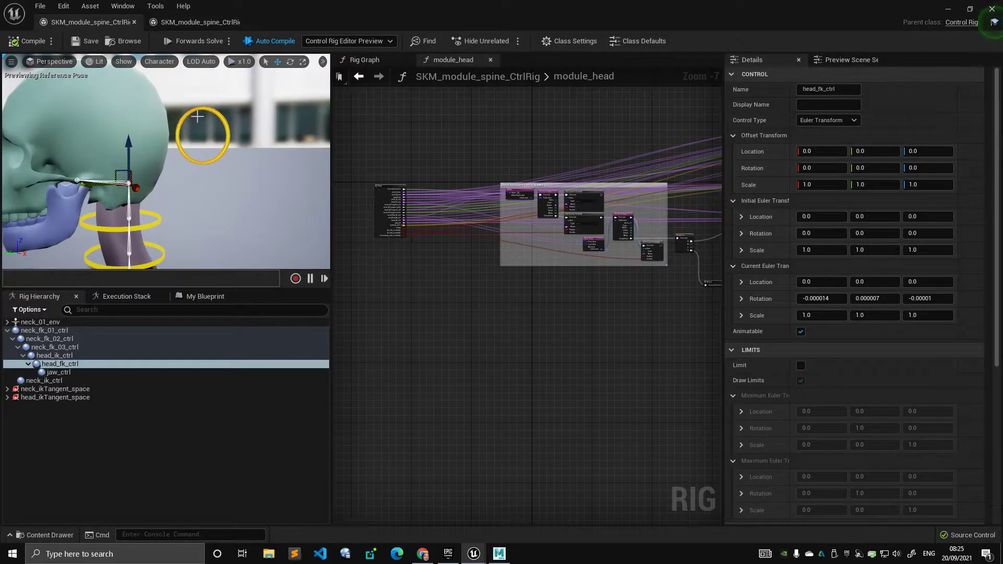
click(174, 24)
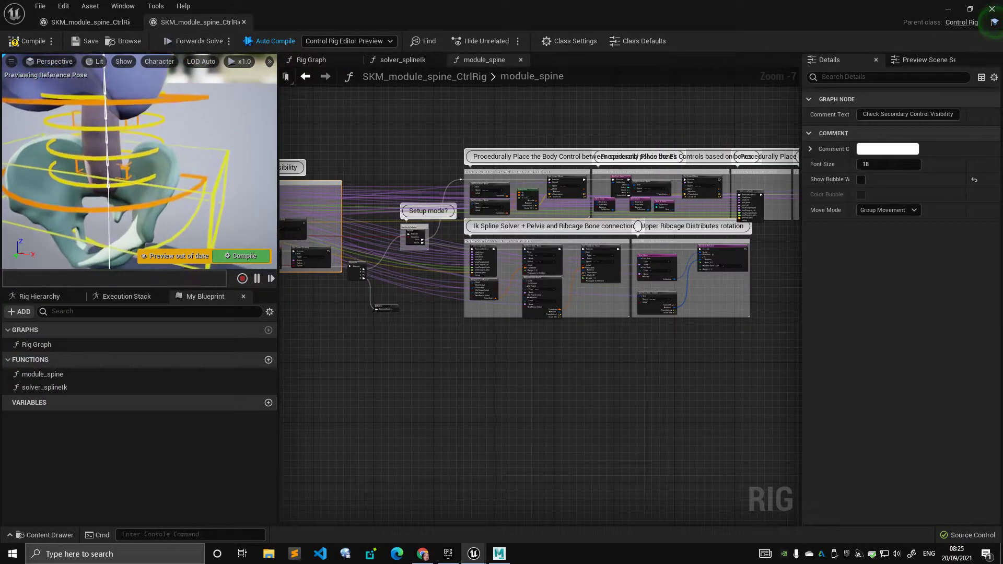
click(90, 22)
alt+drag(175, 169, 201, 168)
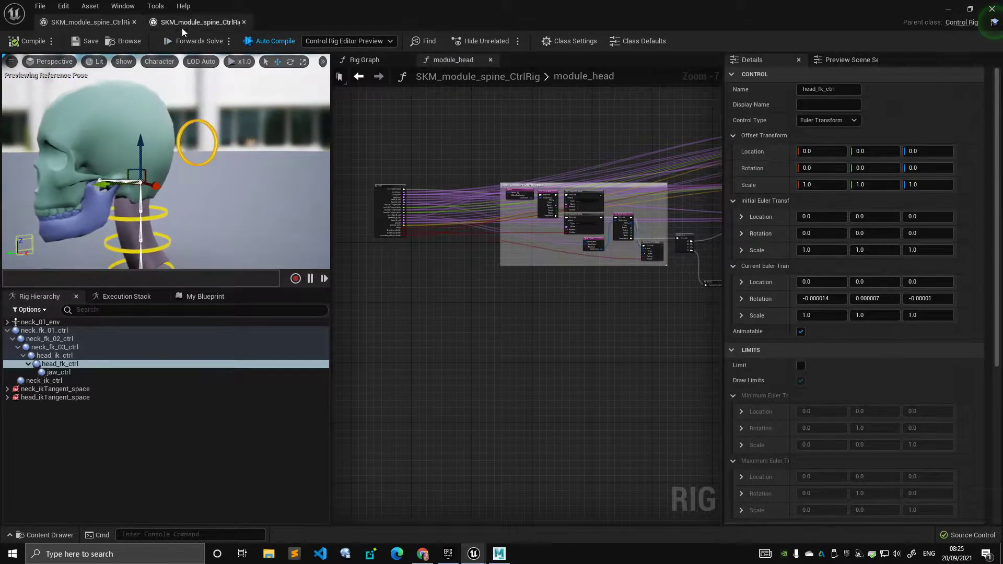
In the spine rig, rotate pelvis_fk_ctrl to about -9.2 degrees on the Y axis.
click(181, 25)
mouse_move(202, 152)
alt+mouse_down()
mouse_move(223, 152)
mouse_move(182, 149)
mouse_move(203, 152)
alt+mouse_up()
click(212, 192)
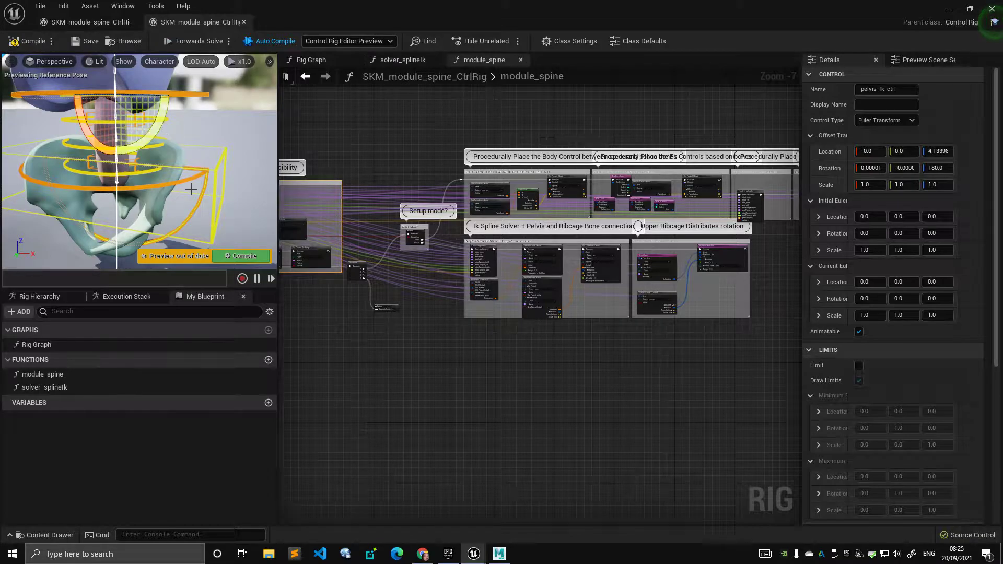
drag(165, 127, 183, 171)
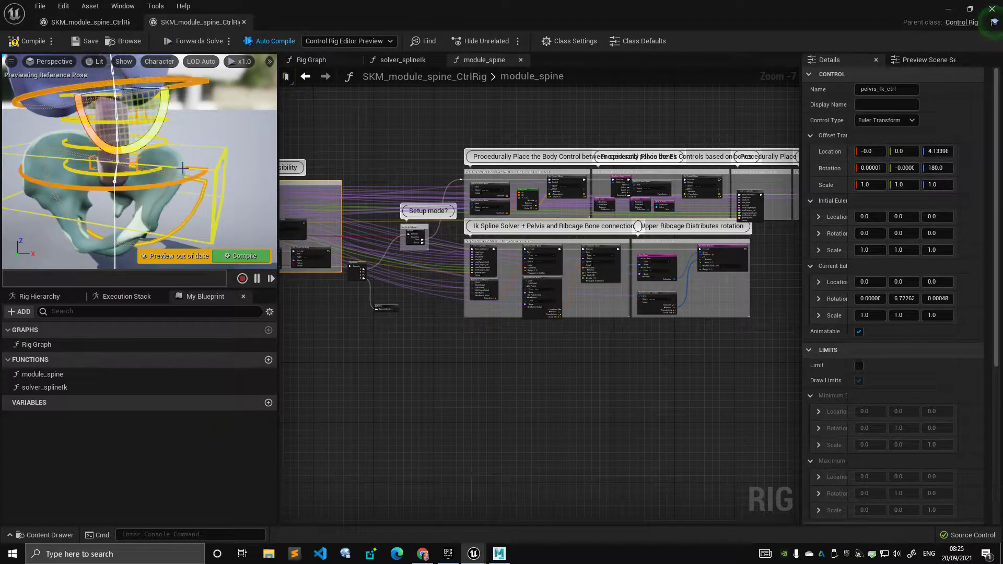
key(ctrl+z)
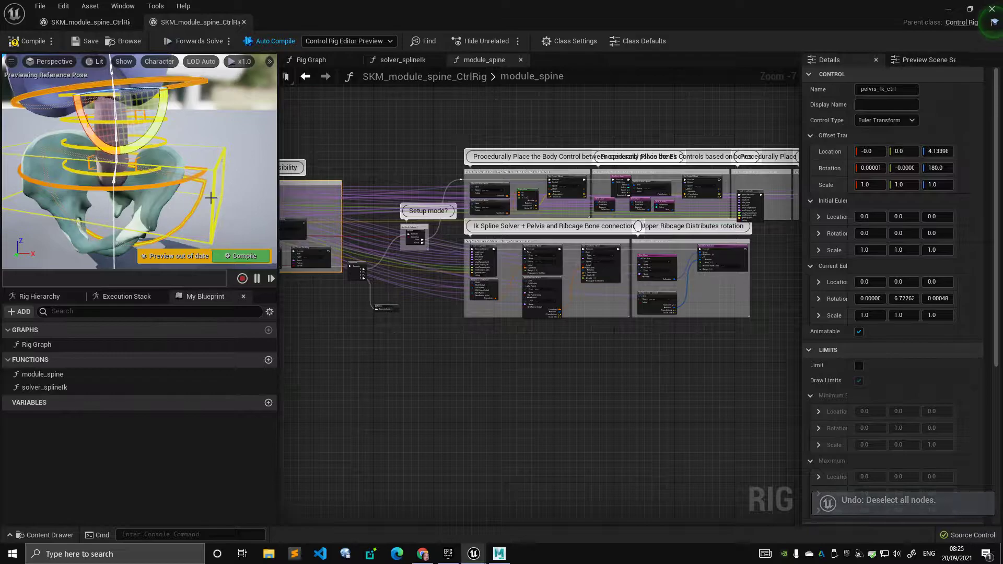
click(177, 243)
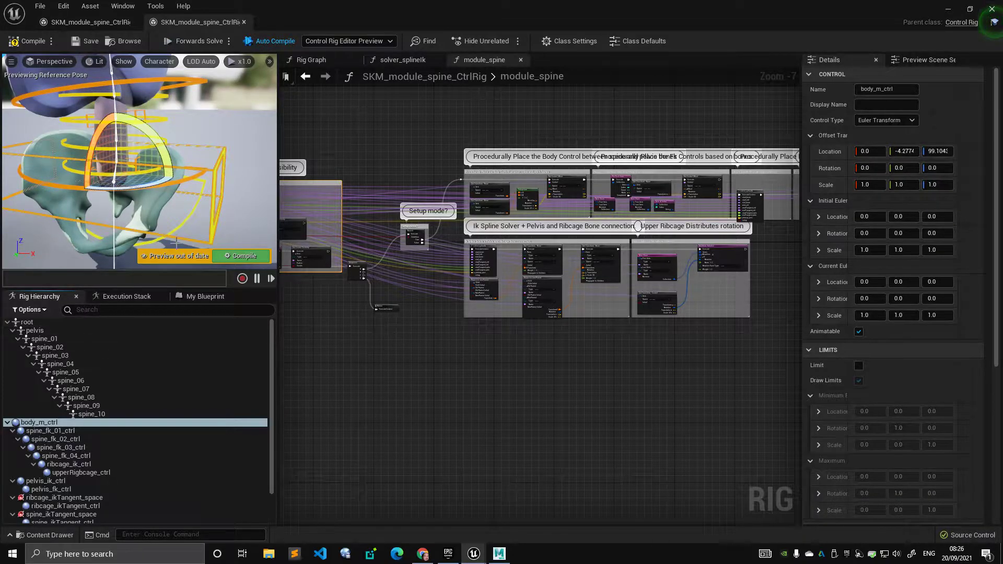
click(209, 204)
drag(172, 155, 168, 123)
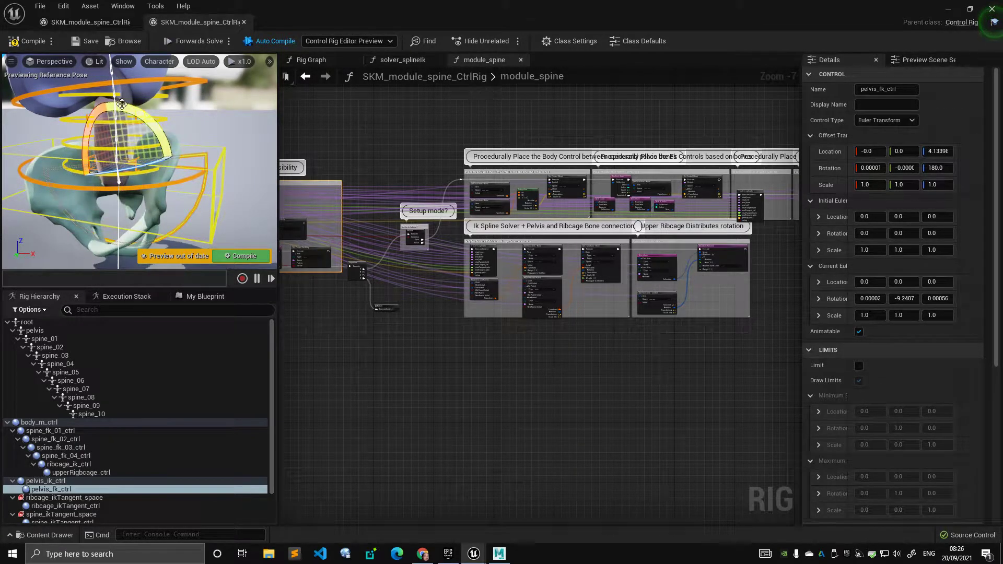
Return to the head rig and check its neck and head controls against the posed pelvis in the spine rig.
click(89, 22)
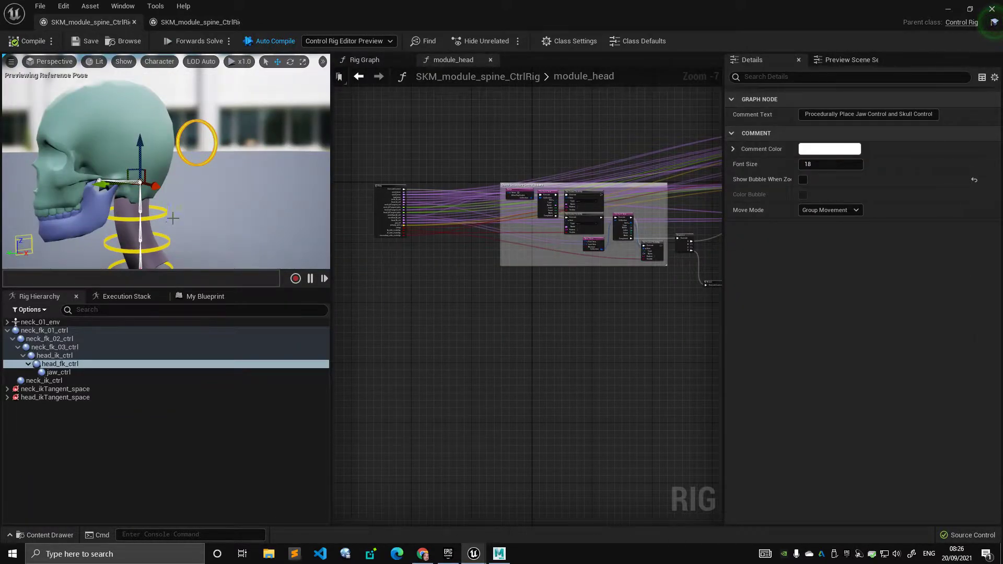
alt+drag(188, 236, 154, 239)
alt+middle_drag(154, 239, 153, 189)
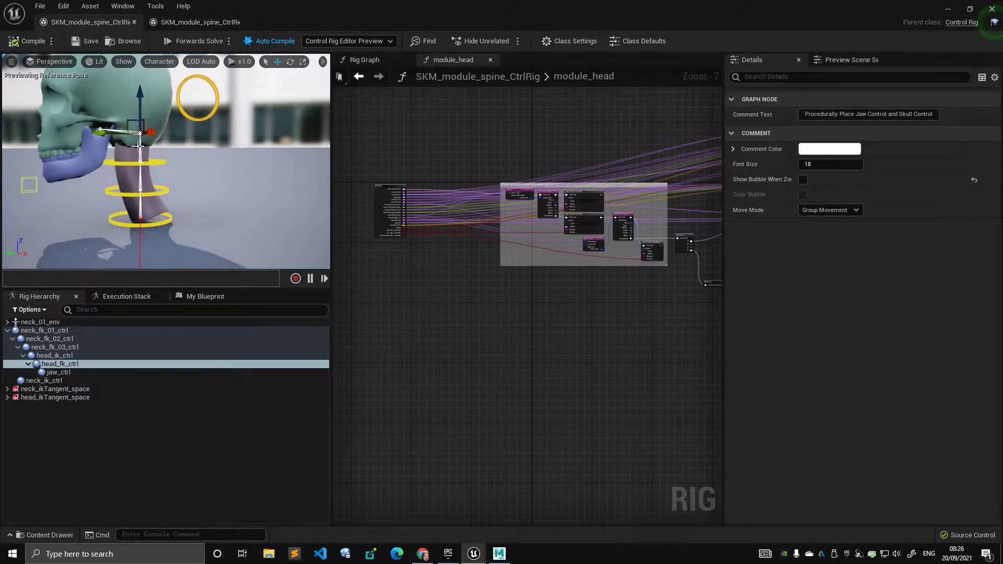
click(200, 21)
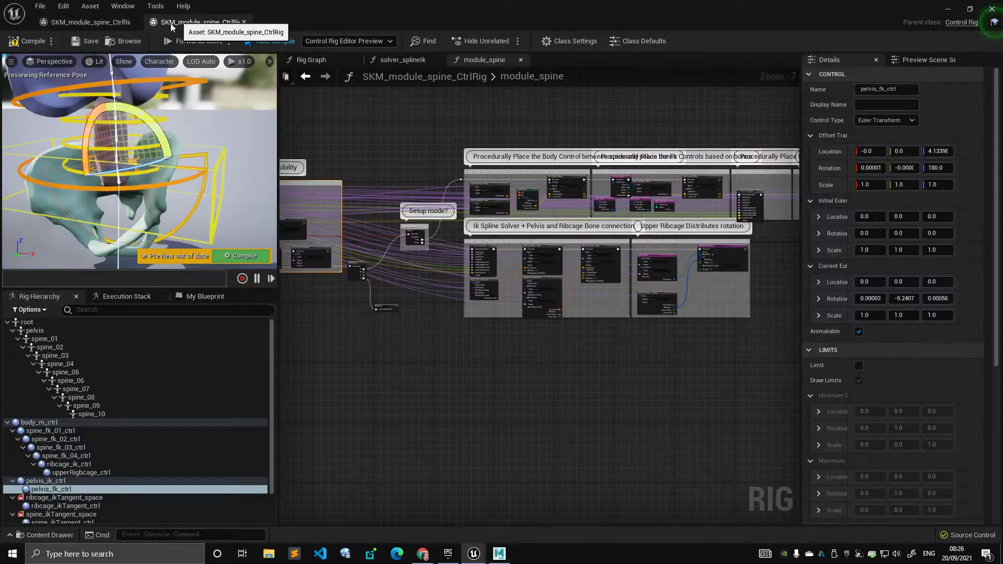
click(89, 22)
alt+drag(208, 137, 267, 149)
scroll(416, 142, up, 5)
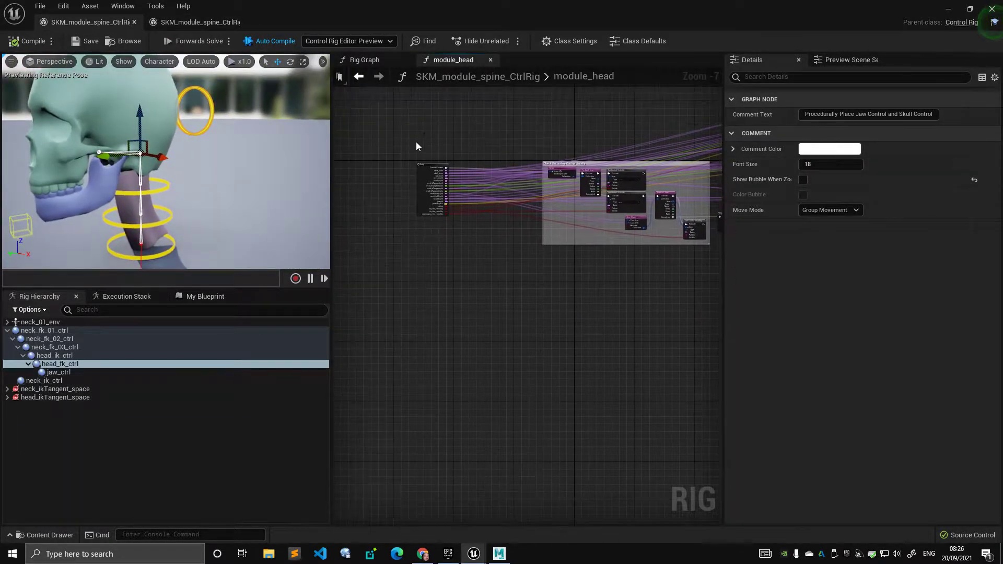
Open the Rig Graph and examine how the Setup Event and Forwards Solve nodes connect to their module_head nodes.
click(359, 61)
scroll(400, 161, down, 3)
right_drag(377, 199, 406, 174)
scroll(406, 174, up, 2)
drag(406, 140, 389, 157)
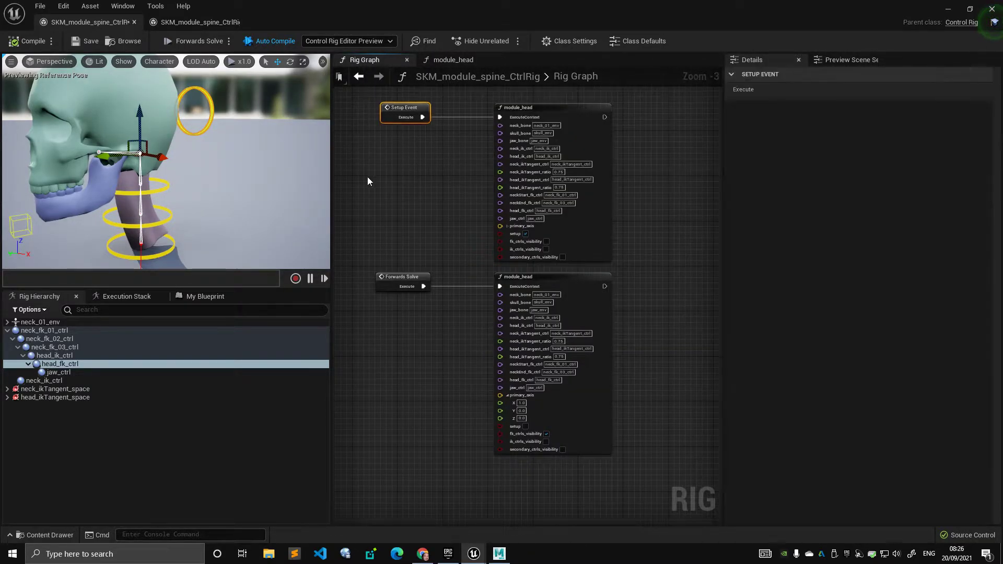
right_drag(446, 201, 418, 212)
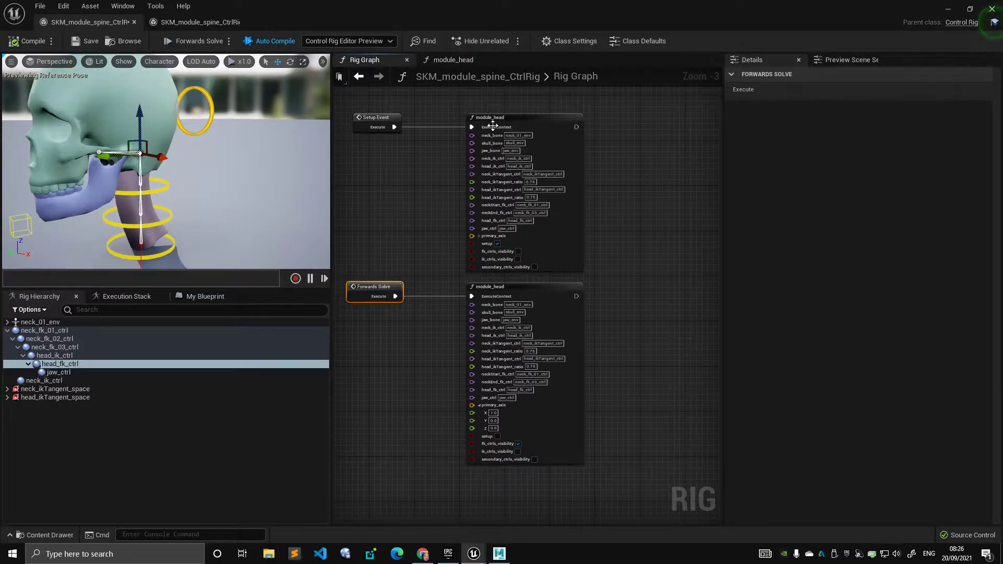
Examine the setup and visibility inputs on the module_head node driven by the Setup Event.
click(493, 127)
scroll(554, 189, up, 2)
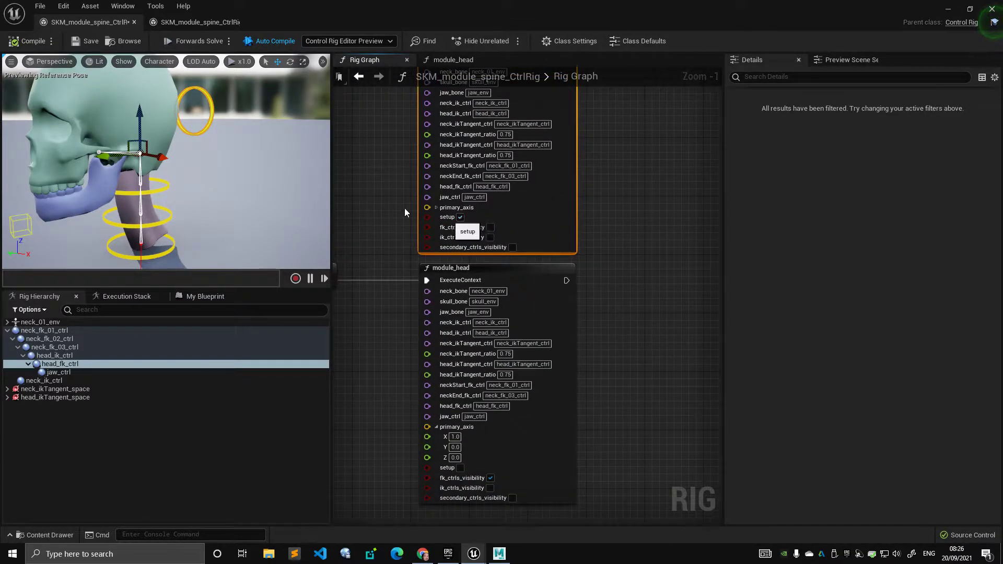
right_drag(436, 220, 585, 311)
right_drag(438, 162, 400, 148)
Examine the setup and fk_ctrls_visibility inputs on the module_head node driven by Forwards Solve.
click(502, 209)
right_drag(421, 359, 422, 314)
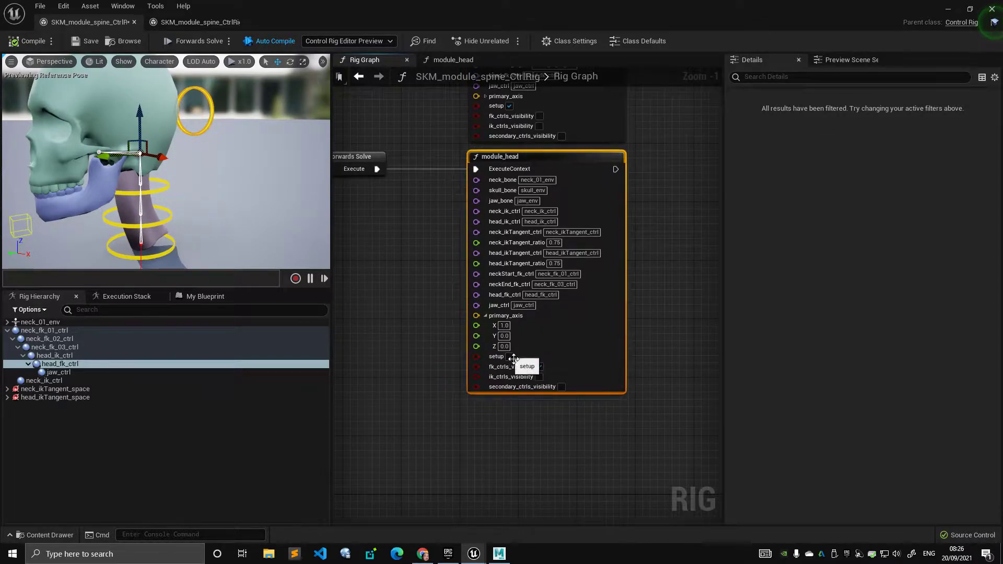
click(539, 366)
right_drag(341, 141, 390, 145)
right_drag(439, 256, 552, 332)
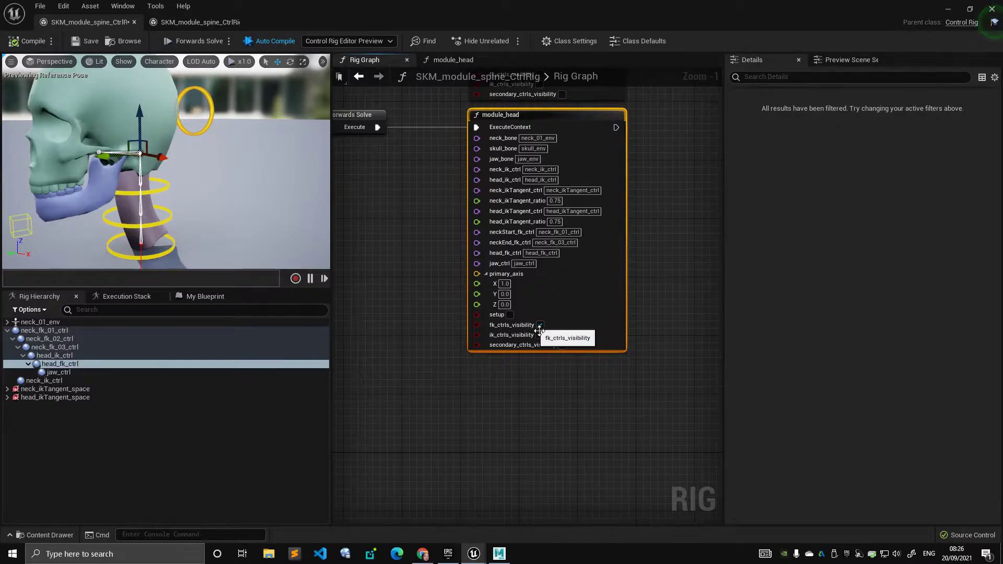
right_drag(428, 233, 448, 249)
scroll(428, 270, down, 2)
scroll(448, 249, up, 2)
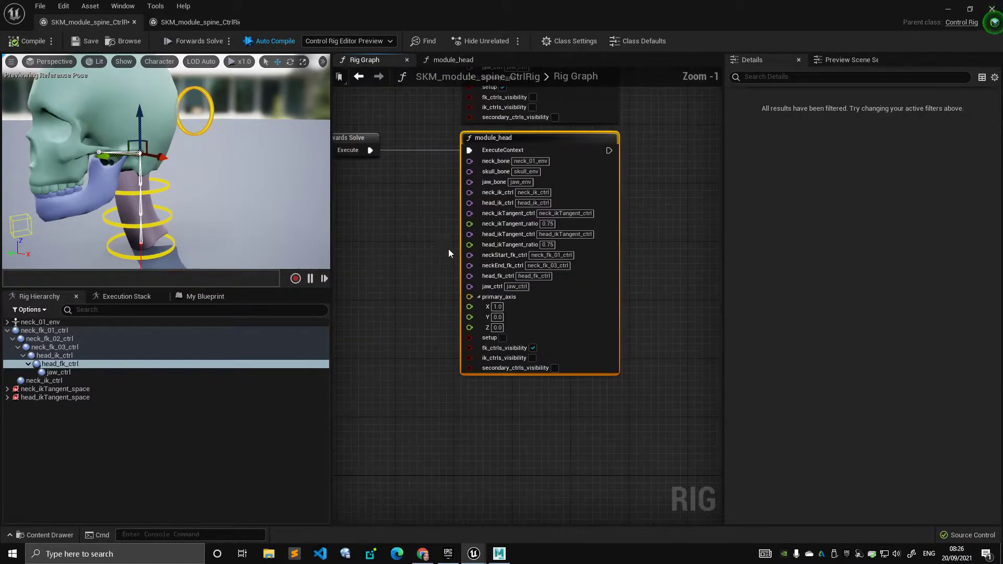
Enable ik_ctrls_visibility on the Forwards Solve module_head node and select head_ik_ctrl, the box around the skull.
click(533, 358)
click(247, 213)
alt+drag(289, 194, 246, 127)
click(230, 168)
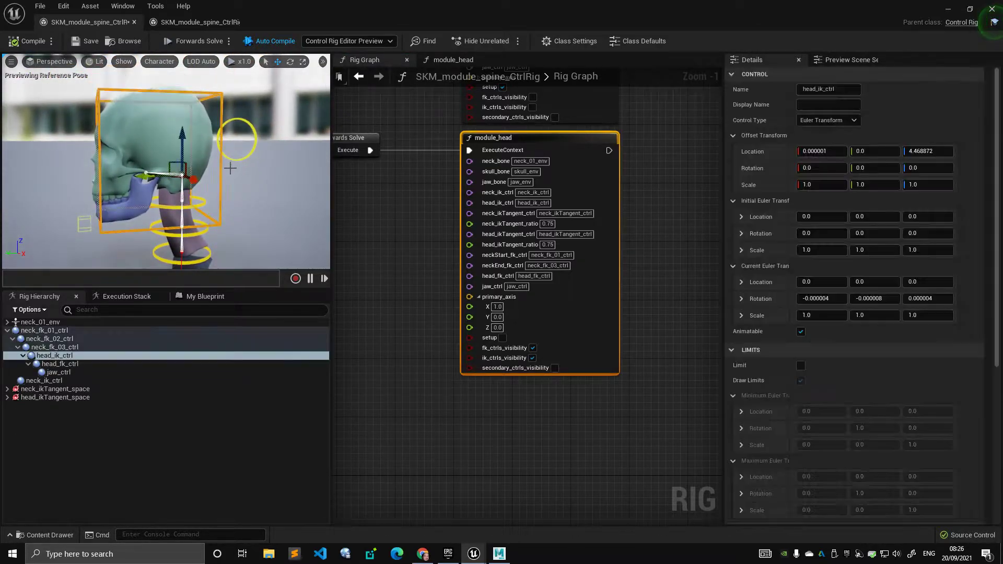
drag(230, 168, 261, 165)
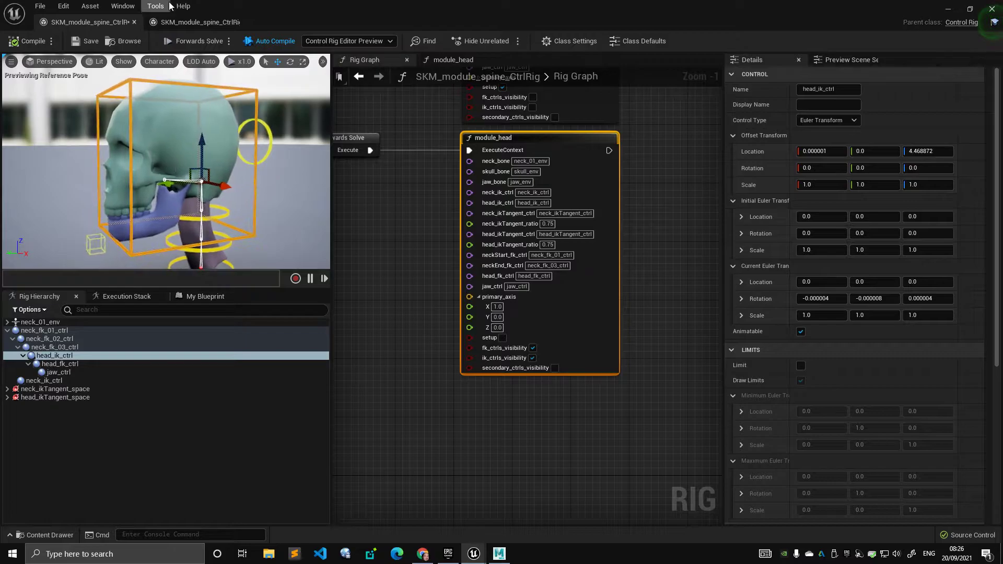
Open the spine rig for comparison, undo the rotation of ribcage_ik_ctrl, inspect the torso controls and return to the head rig.
click(175, 21)
click(196, 89)
click(192, 81)
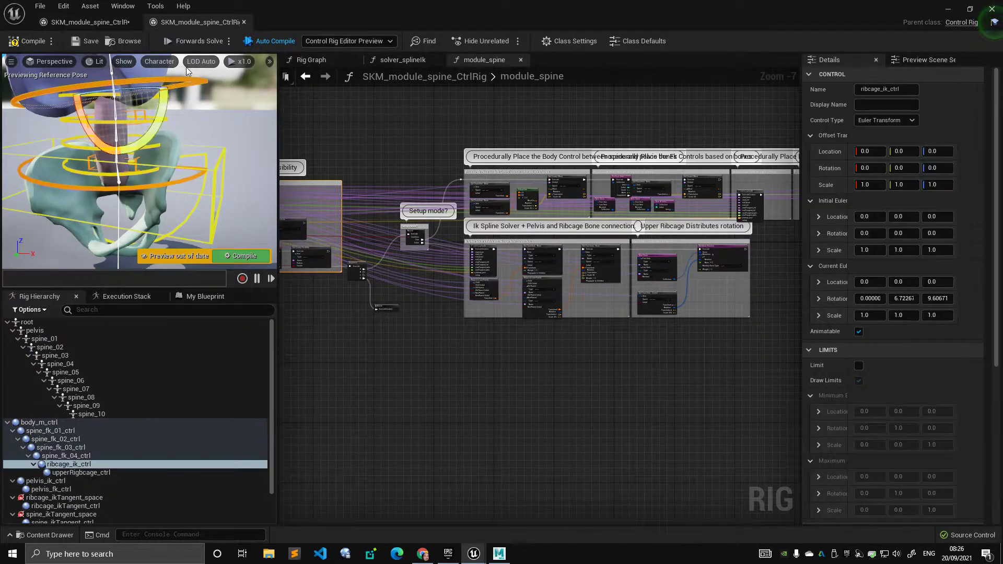
key(ctrl+z)
key(ctrl+z)
click(204, 101)
alt+drag(204, 102, 166, 84)
key(w)
click(118, 24)
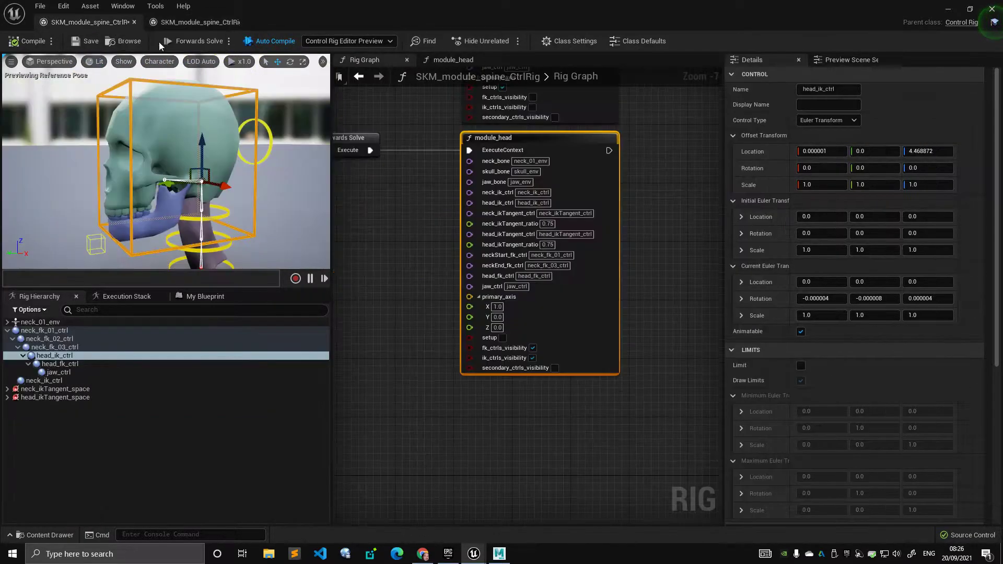
Try moving head_ik_ctrl to see how the neck follows, and recompile the rig to reset the pose.
alt+drag(269, 182, 212, 183)
alt+drag(165, 107, 199, 109)
alt+drag(118, 148, 187, 138)
alt+drag(197, 180, 206, 154)
scroll(196, 167, down, 3)
click(47, 40)
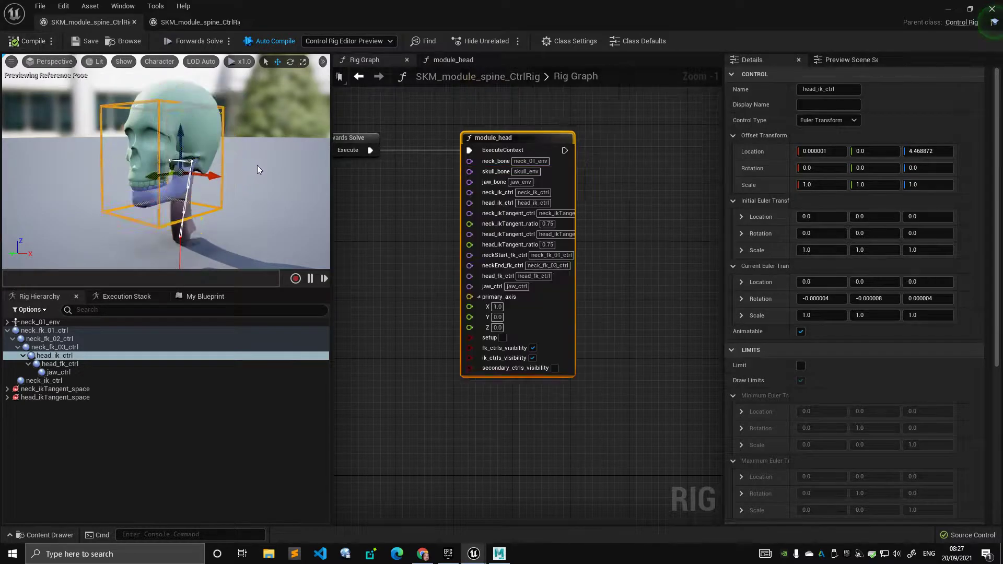
Select neck_fk_03_ctrl, the uppermost neck ring, and test rotating it.
alt+middle_drag(246, 237, 217, 207)
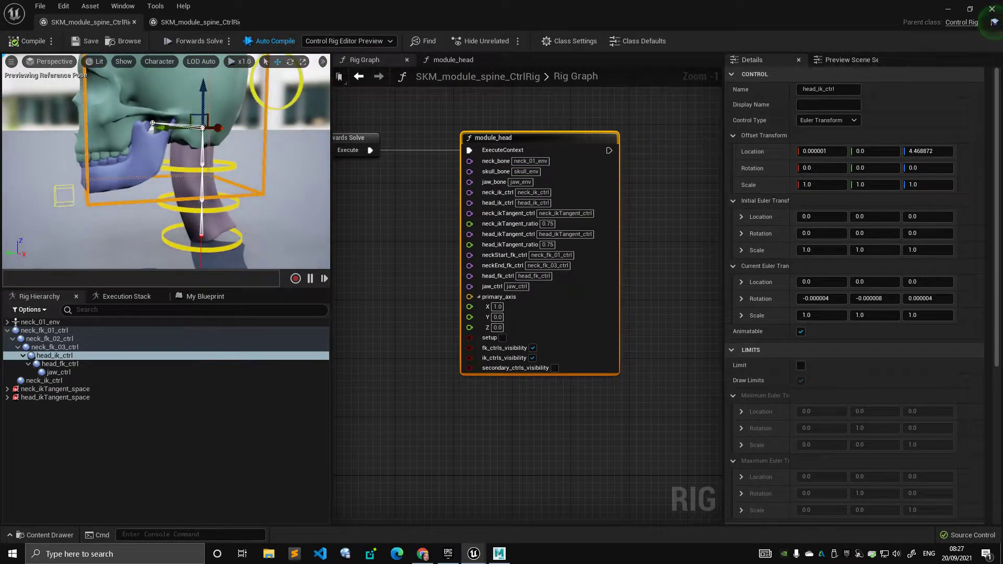
click(243, 205)
click(239, 175)
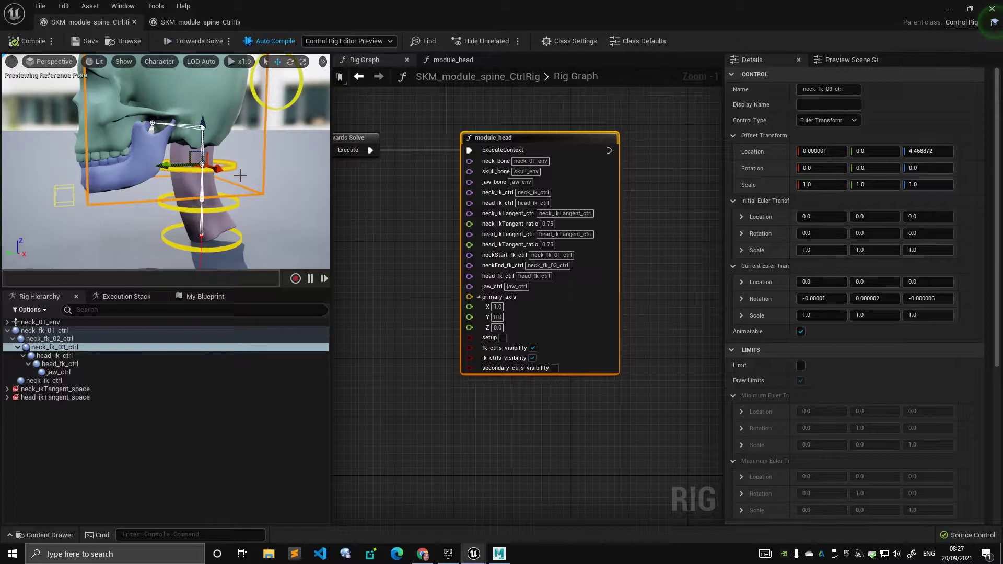
key(e)
drag(163, 127, 196, 107)
Select neck_fk_01_ctrl, neck_fk_02_ctrl, neck_fk_03_ctrl, head_ik_ctrl and head_fk_ctrl in turn to review their parenting, and recompile to reset the pose.
click(51, 331)
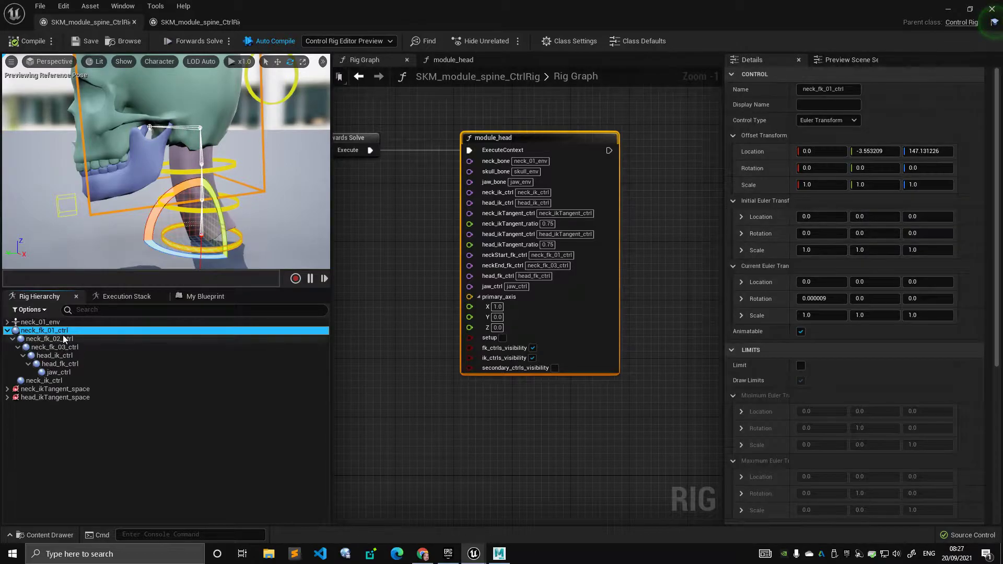
click(62, 340)
click(70, 346)
click(70, 357)
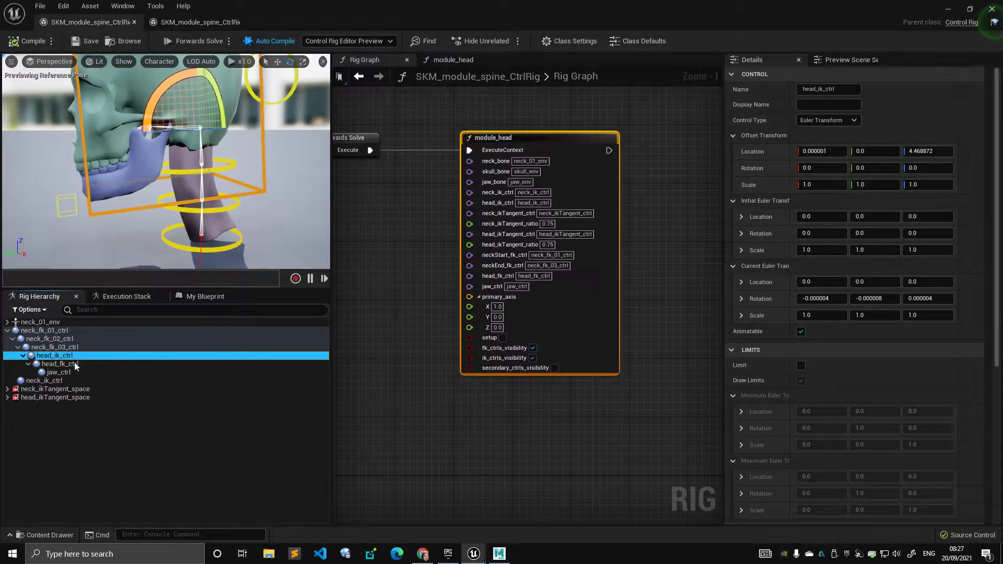
click(61, 364)
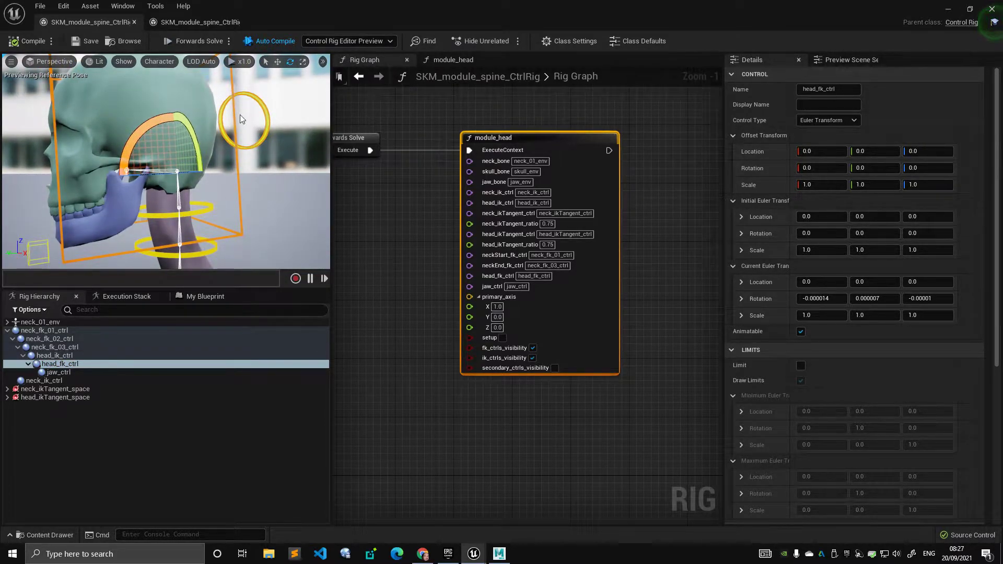
mouse_move(263, 153)
alt+mouse_down()
mouse_move(277, 172)
mouse_move(251, 159)
alt+mouse_up()
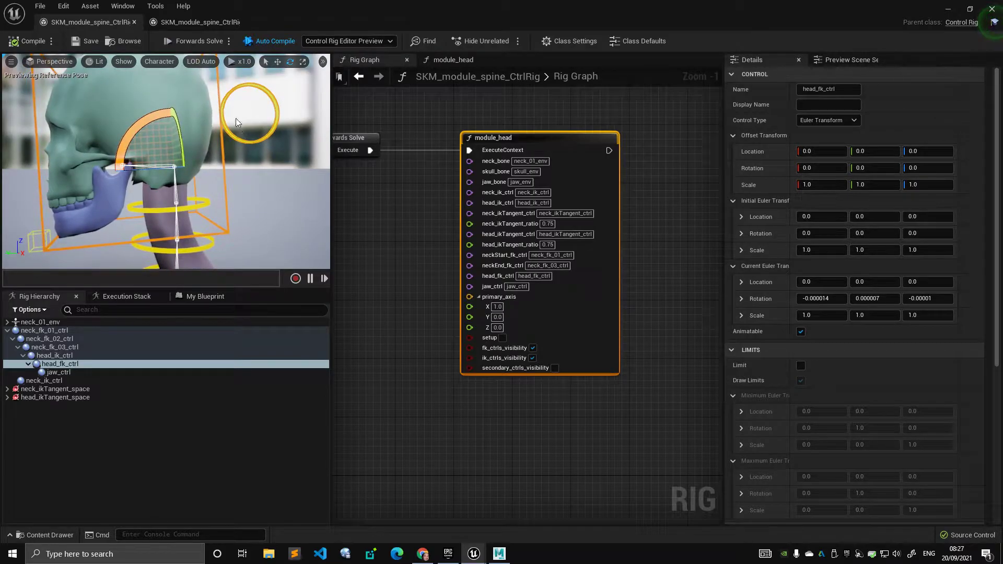
click(30, 45)
alt+drag(235, 157, 302, 179)
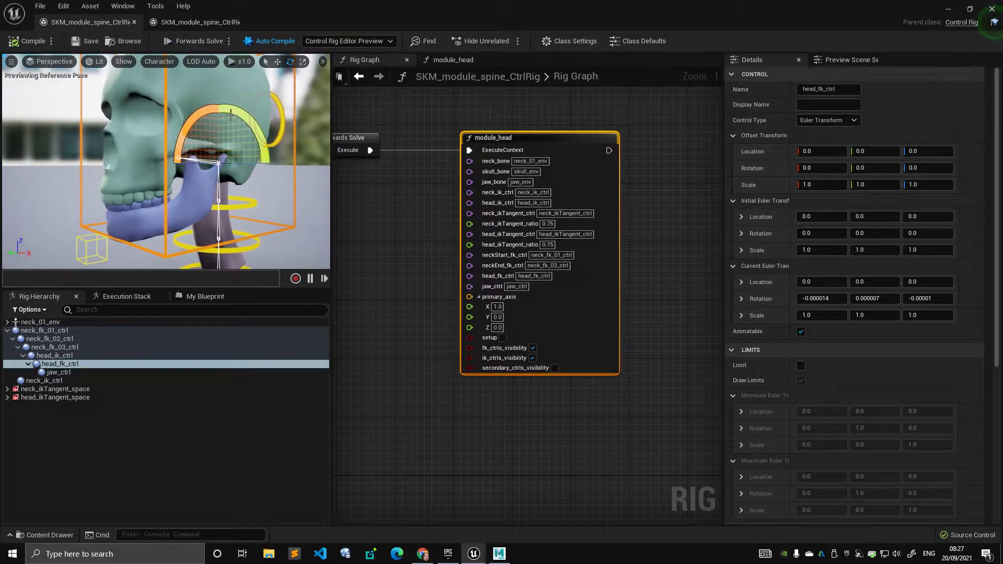
Move head_ik_ctrl to about 6.7 in X and 4.3 in Z, and tilt it to about -38.6° around Y.
click(172, 24)
click(62, 23)
alt+drag(293, 123, 218, 111)
alt+drag(162, 205, 211, 196)
click(203, 186)
alt+drag(221, 132, 210, 103)
key(w)
drag(234, 142, 241, 111)
key(w)
alt+middle_drag(240, 111, 244, 172)
alt+drag(174, 144, 246, 139)
right_click(233, 160)
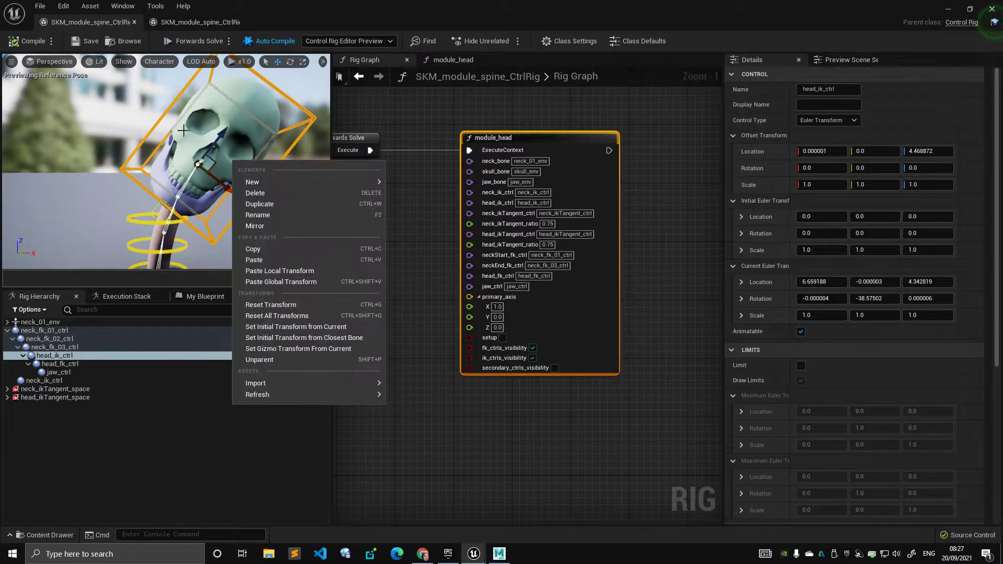
click(168, 113)
Rotate the offset head_ik_ctrl to about 4.5° around Y, inspect the bent neck and recompile to reset the pose.
alt+drag(186, 135, 235, 162)
click(266, 166)
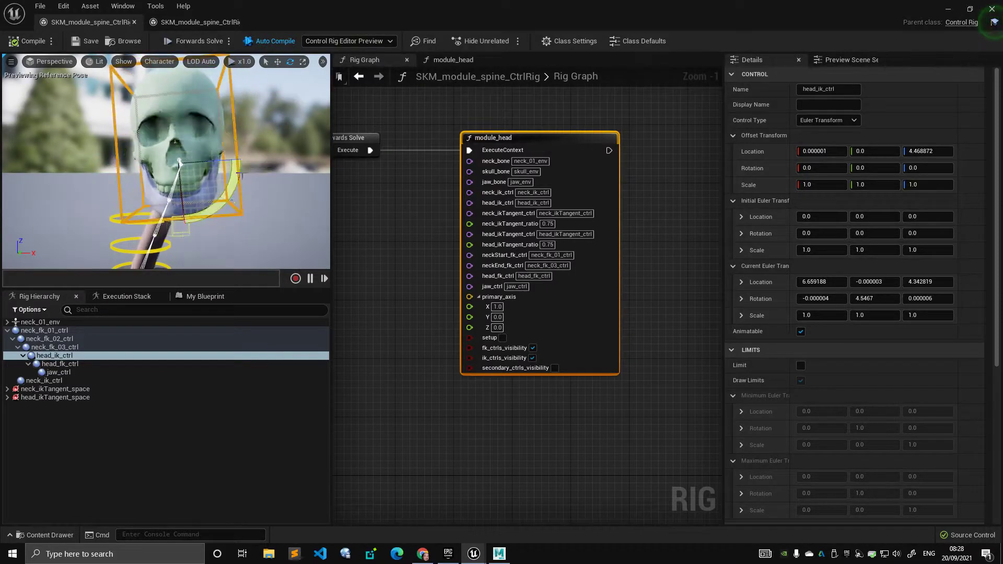
alt+drag(167, 223, 164, 197)
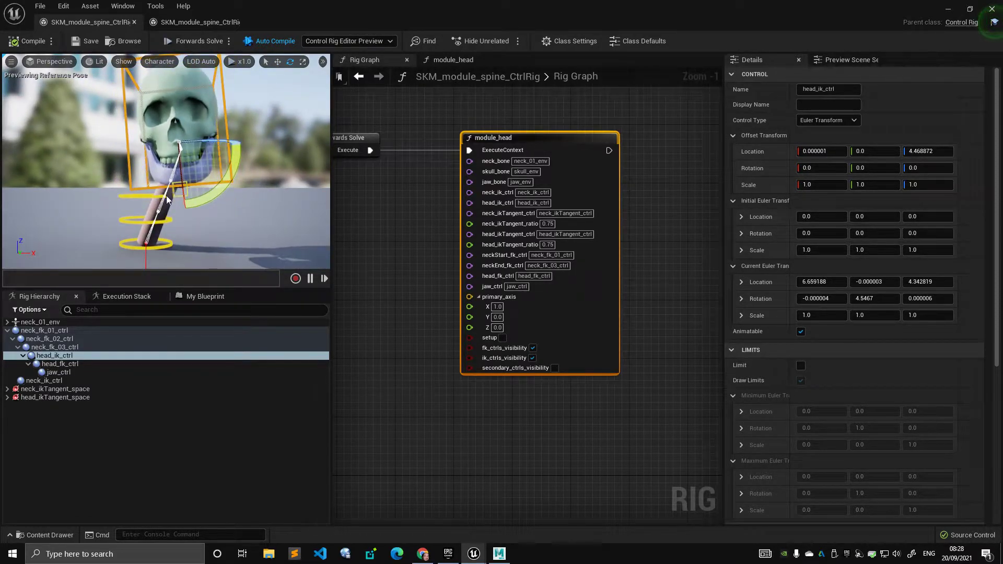
alt+drag(173, 230, 210, 234)
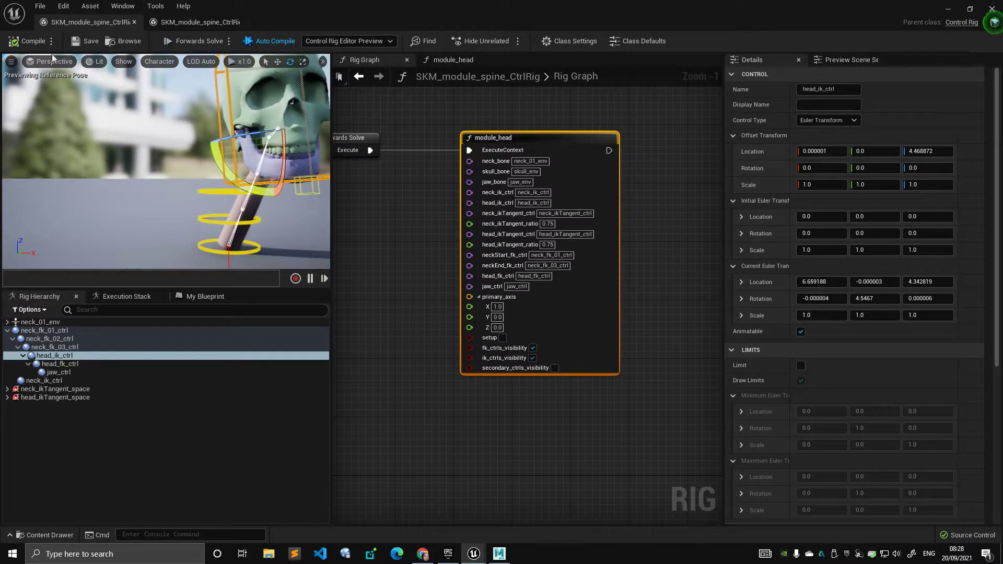
click(18, 42)
Move head_ik_ctrl to about 8.3 in X and 6.6 in Z and inspect the stretched neck.
drag(197, 135, 252, 93)
alt+middle_drag(252, 93, 198, 147)
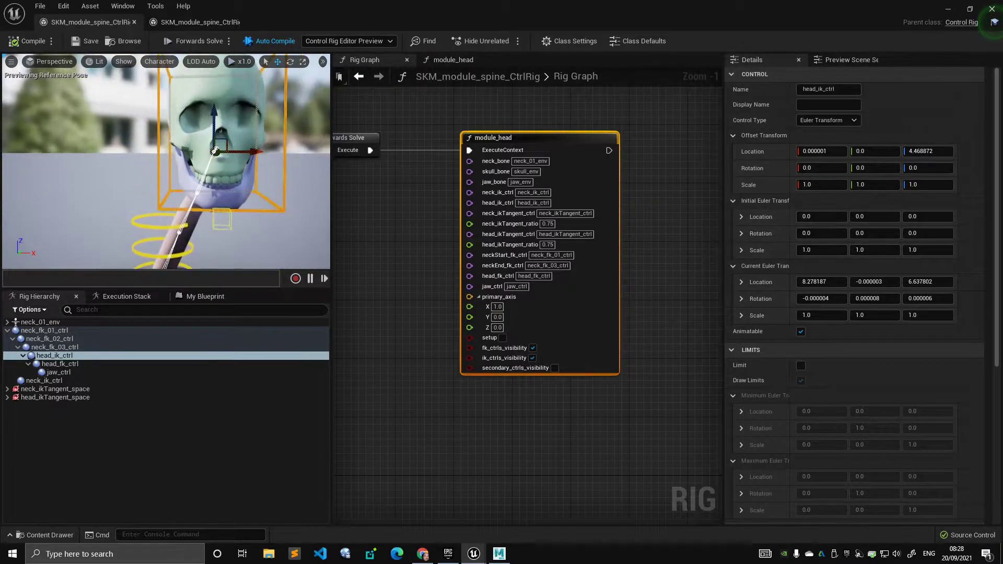
alt+right_drag(197, 148, 180, 151)
drag(195, 110, 199, 109)
mouse_move(248, 177)
alt+mouse_down()
mouse_move(213, 150)
mouse_move(239, 162)
alt+mouse_up()
Select head_fk_ctrl and test rotating the head around several axes on top of the moved IK control.
click(210, 144)
alt+middle_drag(239, 162, 260, 172)
drag(262, 172, 260, 216)
alt+drag(137, 194, 171, 199)
alt+middle_drag(171, 199, 174, 197)
drag(152, 175, 201, 180)
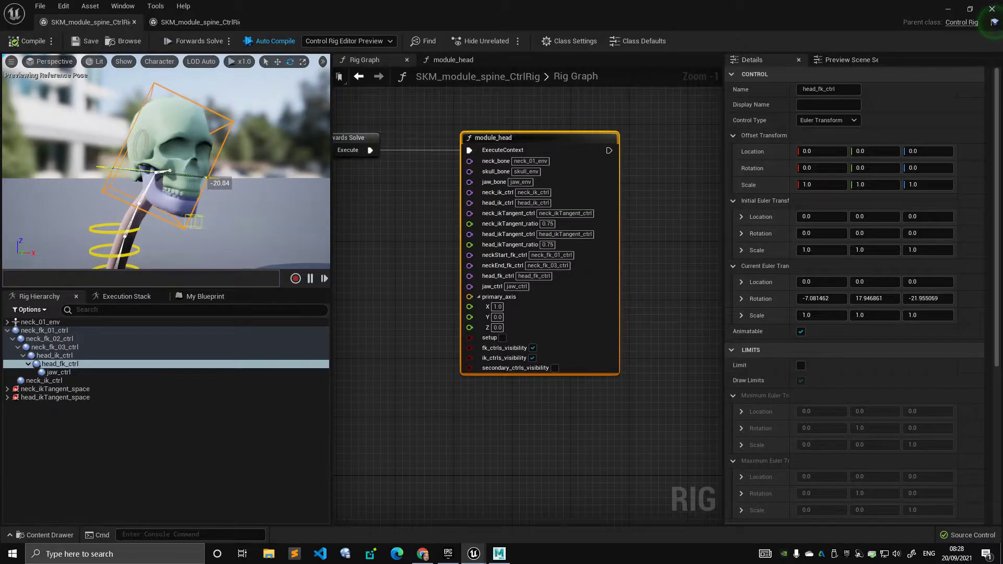
drag(190, 206, 204, 186)
drag(111, 155, 104, 144)
mouse_move(121, 181)
mouse_down()
mouse_move(165, 211)
mouse_move(202, 187)
mouse_move(170, 150)
mouse_move(140, 155)
mouse_move(126, 172)
mouse_up()
Continue testing the head controls, inspect the pose from several sides and recompile the rig to reset it.
click(172, 199)
mouse_move(63, 172)
mouse_down()
mouse_move(95, 172)
mouse_move(72, 172)
mouse_up()
right_drag(397, 144, 400, 140)
click(231, 143)
alt+drag(243, 144, 308, 146)
alt+drag(94, 189, 161, 195)
drag(93, 194, 108, 205)
alt+drag(107, 205, 230, 201)
click(20, 48)
Try rotating head_fk_ctrl to about -9.6° around X and undo the rotation.
click(190, 159)
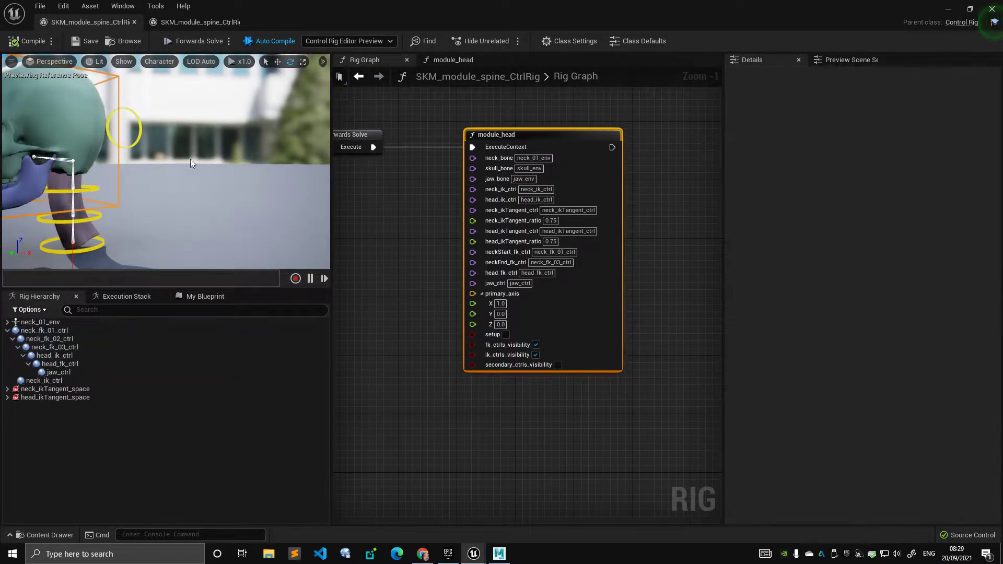
mouse_move(182, 167)
alt+mouse_down()
mouse_move(137, 171)
mouse_move(188, 168)
alt+mouse_up()
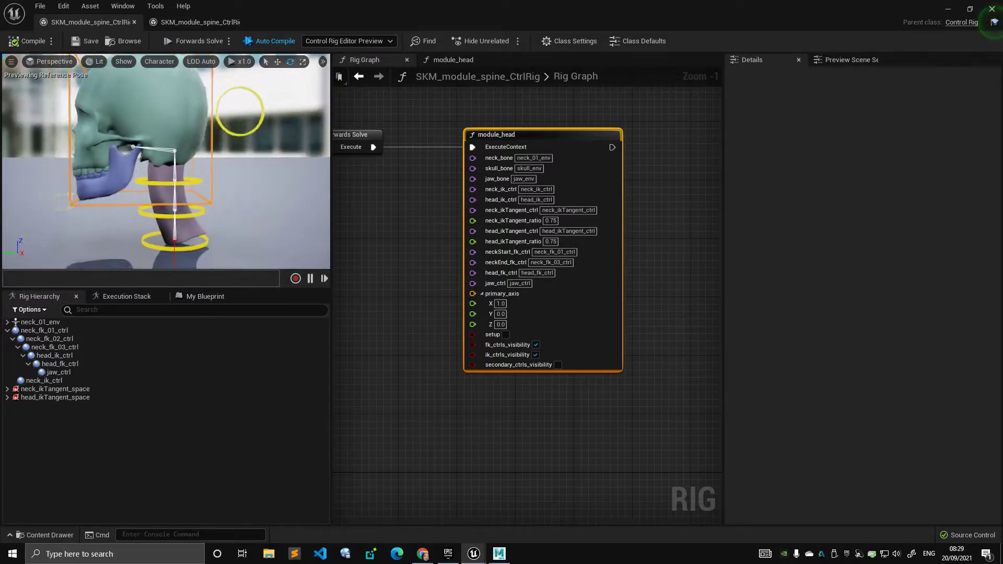
alt+middle_drag(182, 136, 201, 183)
alt+drag(182, 167, 221, 185)
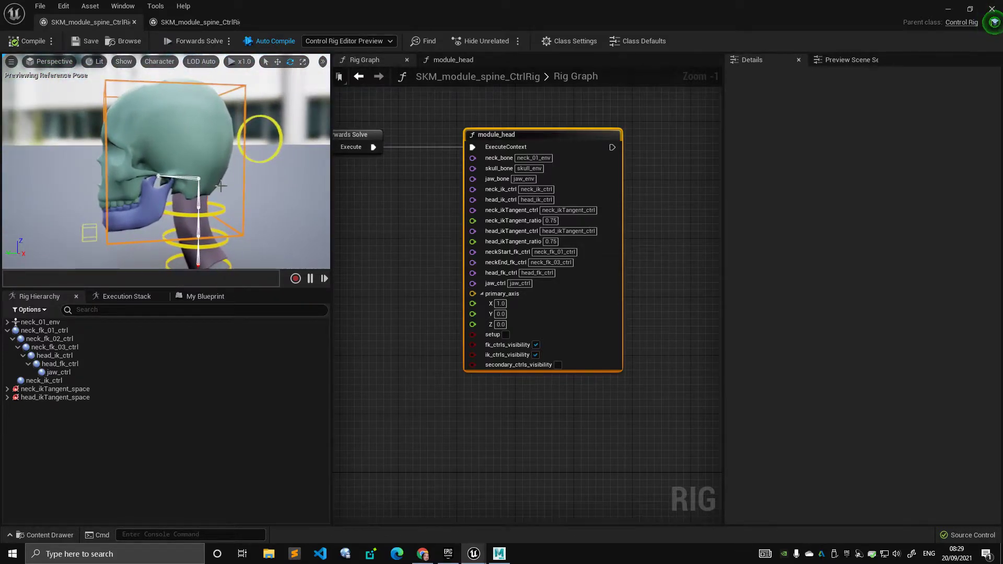
click(263, 162)
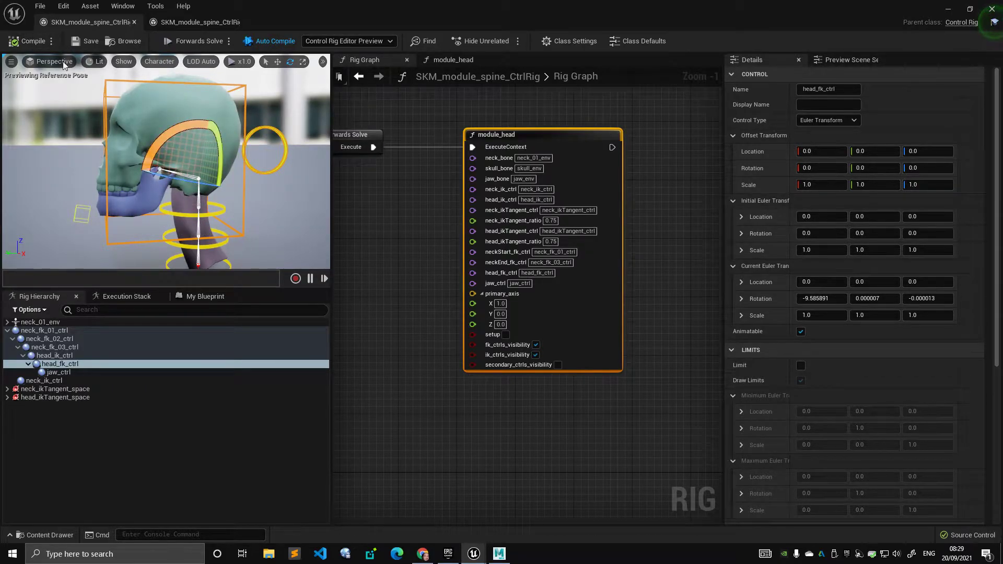
key(ctrl+z)
Select head_ik_ctrl, test moving it and recompile the rig to restore the default pose.
alt+right_drag(268, 197, 282, 198)
alt+middle_drag(268, 198, 261, 173)
click(257, 177)
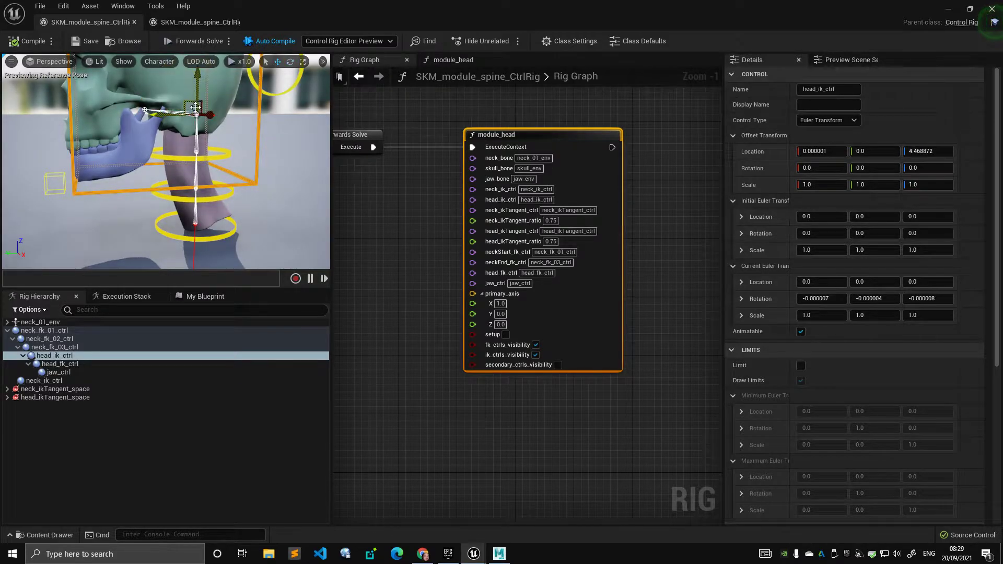
drag(195, 107, 202, 98)
click(44, 45)
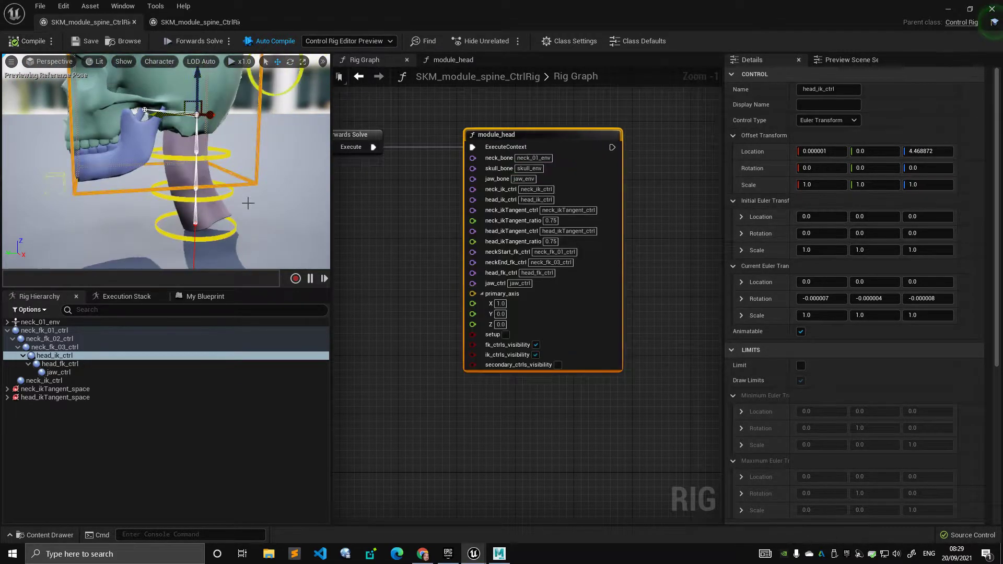
Select neck_fk_01_ctrl, neck_fk_02_ctrl and neck_fk_03_ctrl together, try rotating them and undo the rotation.
click(84, 329)
ctrl+click(91, 339)
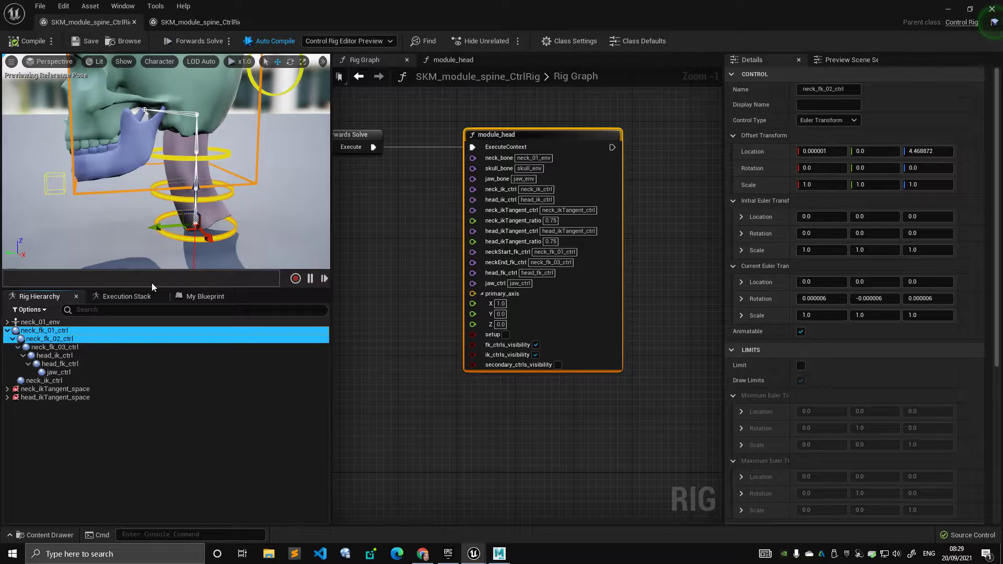
alt+drag(186, 200, 168, 180)
key(e)
key(ctrl+z)
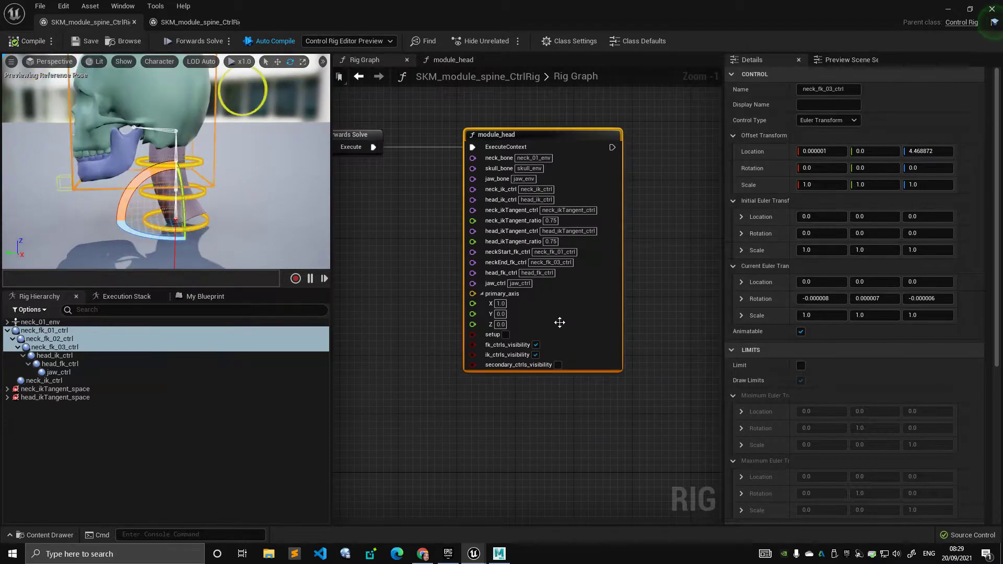
Enable secondary_ctrls_visibility on the Forwards Solve module_head node, try moving neck_fk_03_ctrl and undo the move.
click(558, 364)
click(190, 164)
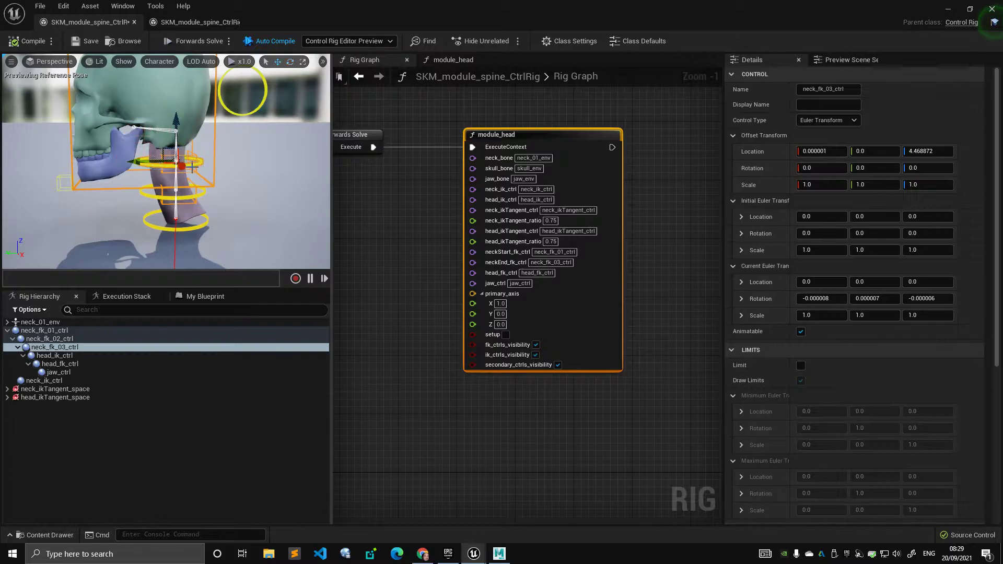
drag(172, 154, 265, 170)
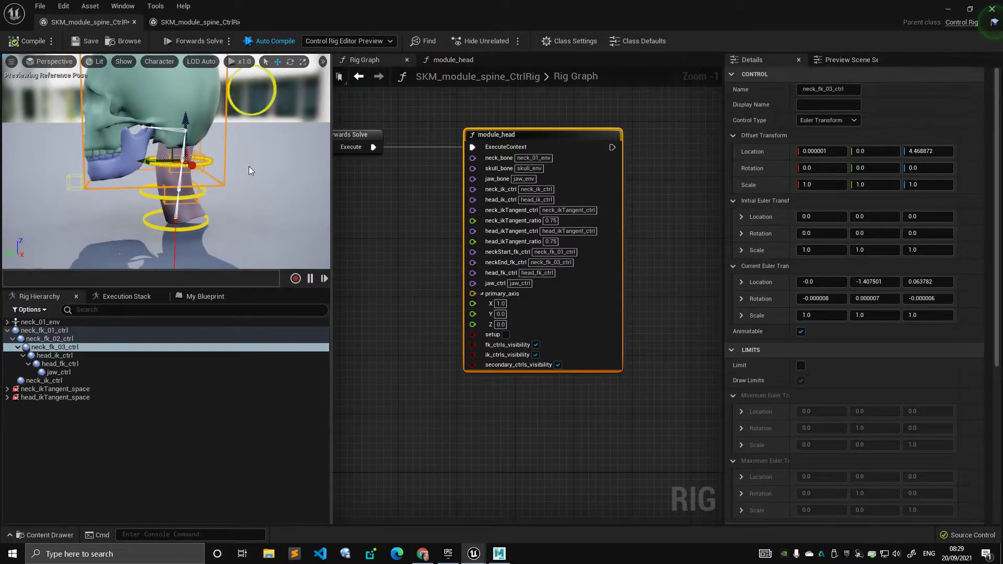
alt+middle_drag(245, 164, 202, 183)
scroll(202, 184, up, 4)
key(ctrl+z)
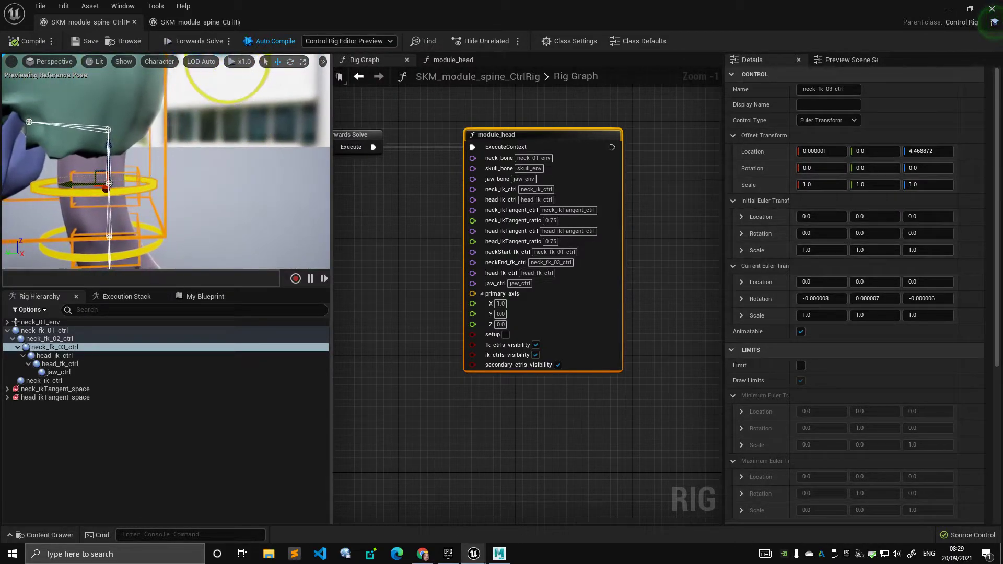
Try offsetting head_ikTangent_ctrl to about -0.63 in Y, recompile to reset it and disable secondary_ctrls_visibility on the Forwards Solve module_head node.
click(84, 191)
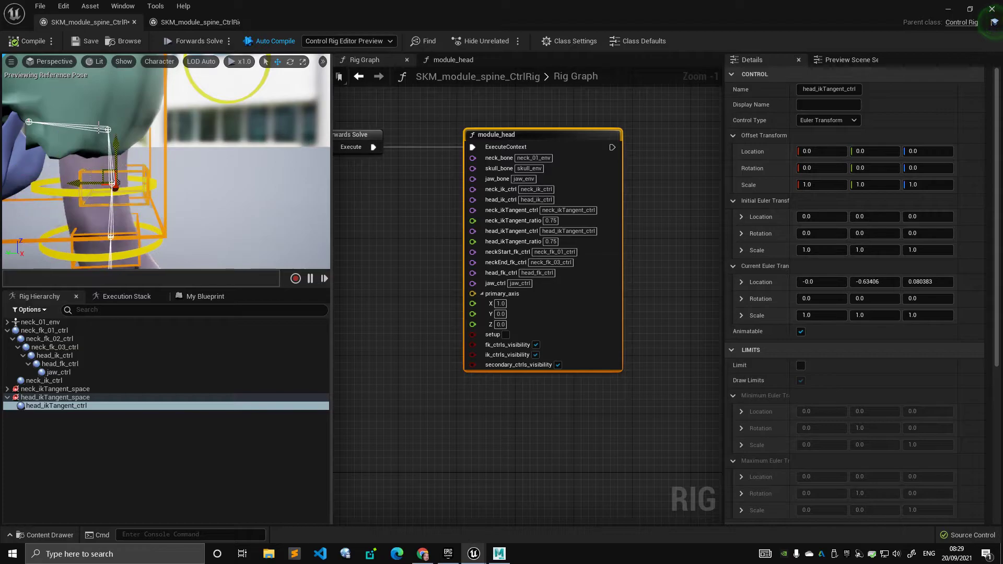
click(41, 44)
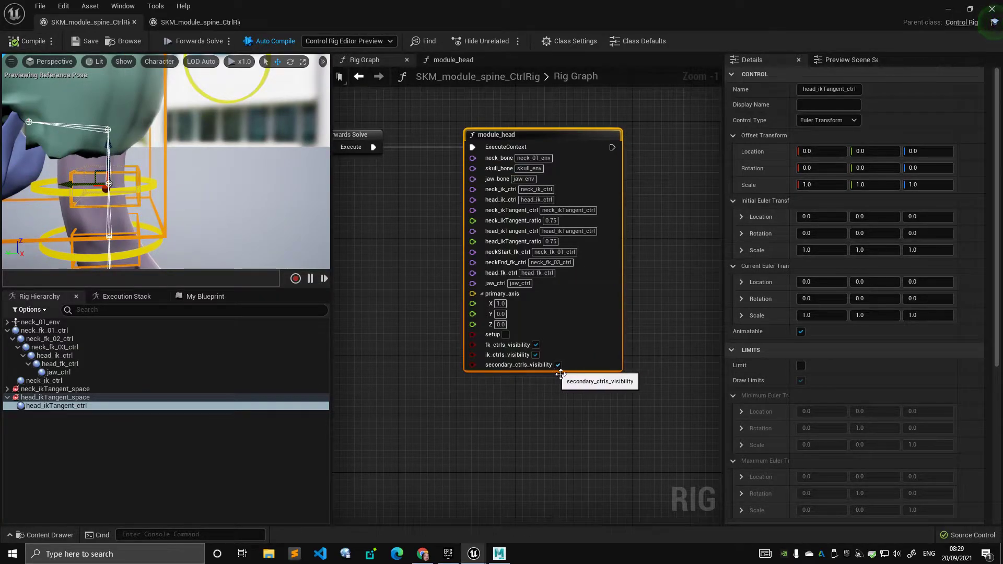
alt+right_drag(135, 142, 104, 142)
alt+drag(105, 142, 135, 142)
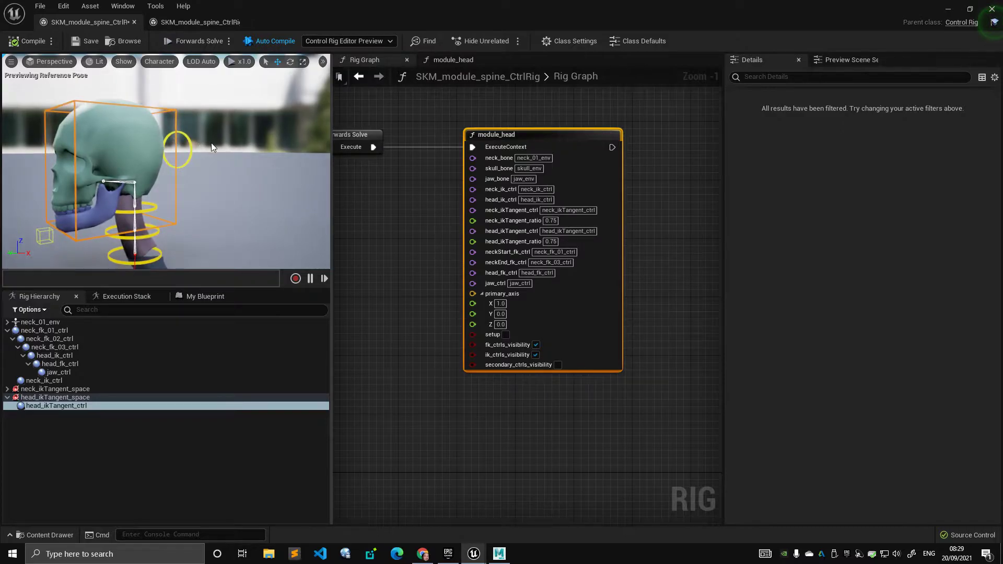
alt+drag(206, 171, 183, 168)
alt+right_drag(183, 168, 216, 147)
drag(245, 166, 324, 166)
mouse_move(234, 143)
alt+mouse_down()
mouse_move(154, 130)
mouse_move(234, 148)
alt+mouse_up()
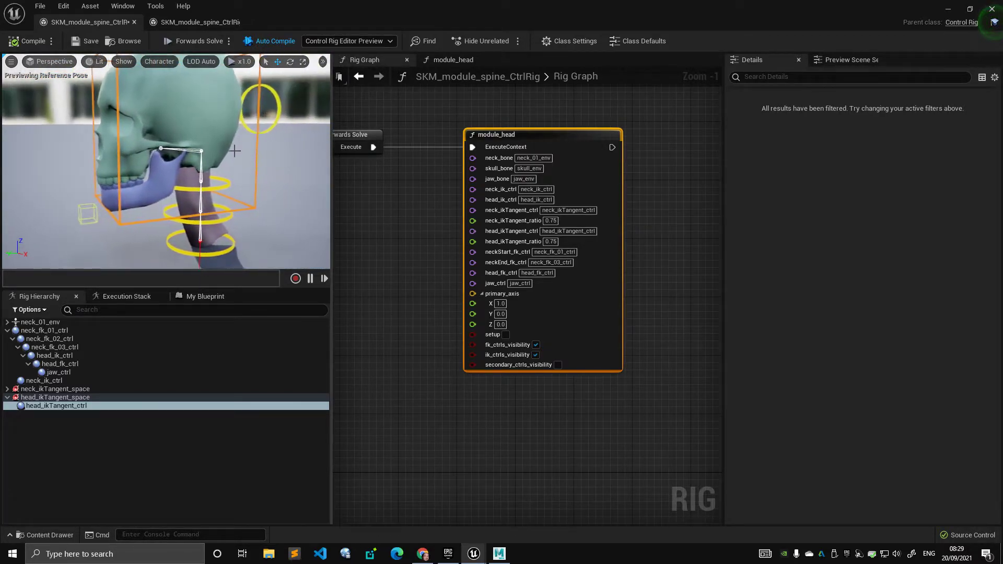
Select jaw_ctrl and head_fk_ctrl in turn, try rotating head_fk_ctrl to about -19.3° around X and undo the rotation.
click(89, 214)
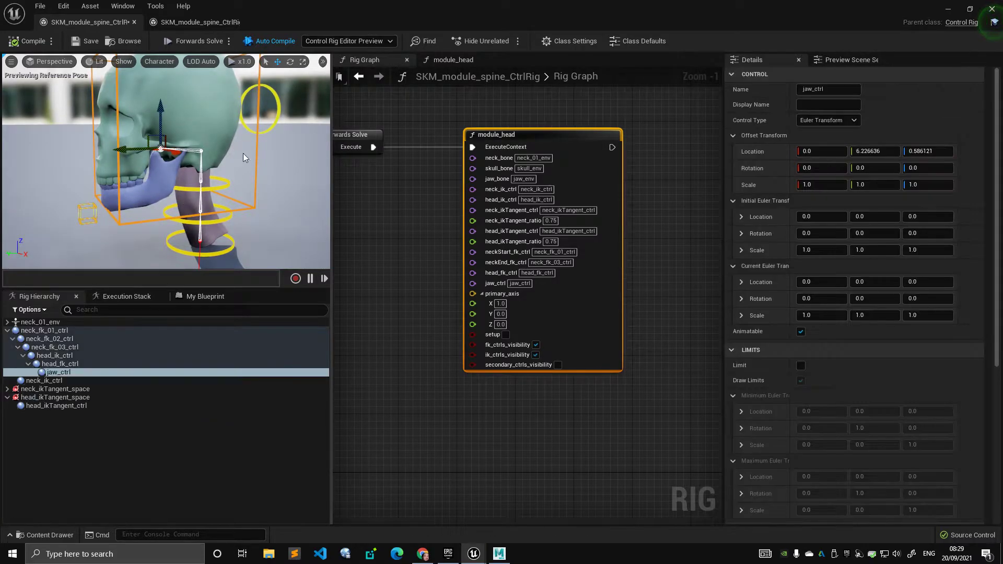
click(279, 127)
alt+drag(283, 137, 270, 168)
key(e)
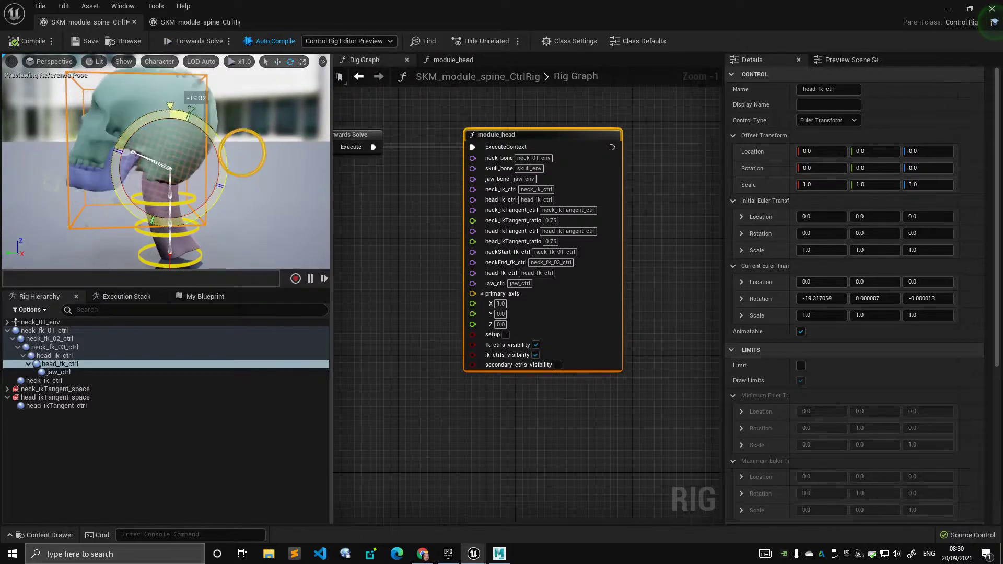
drag(143, 132, 21, 47)
key(ctrl+z)
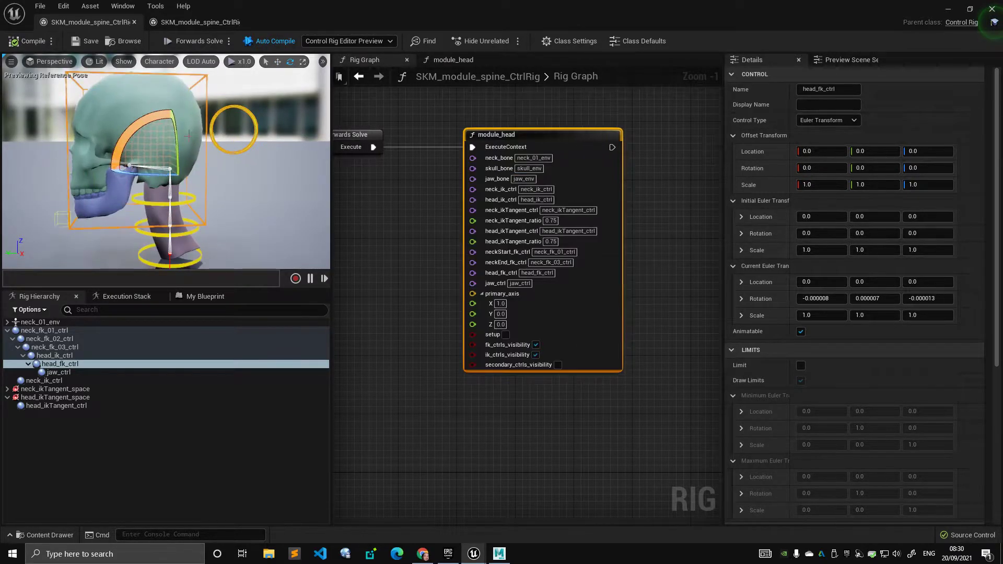
scroll(189, 109, up, 2)
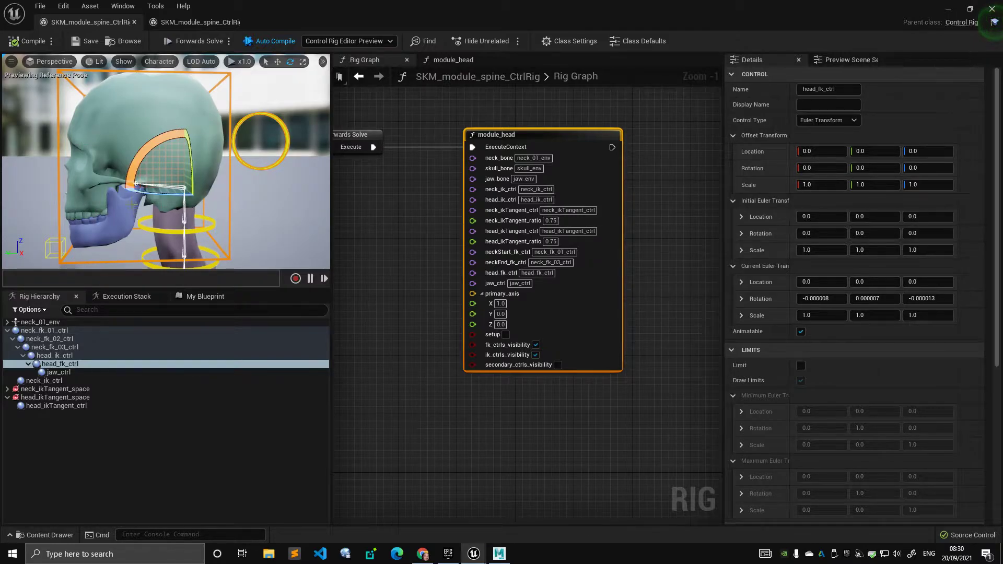
Try rotating head_fk_ctrl to about -19.9° around X, select jaw_ctrl and head_fk_ctrl in turn, and recompile to reset the pose.
middle_drag(189, 109, 257, 109)
drag(216, 146, 248, 121)
click(63, 373)
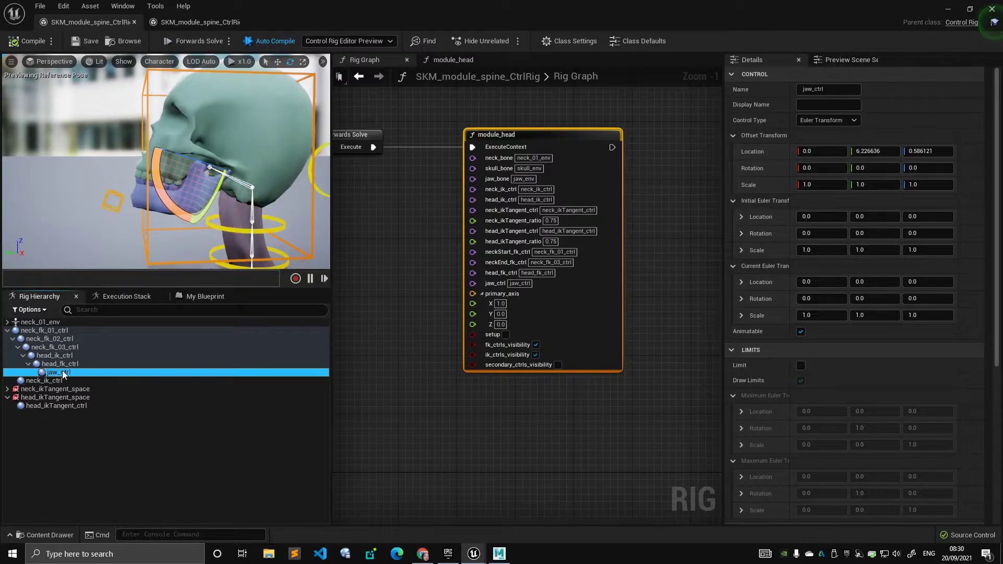
middle_drag(173, 172, 102, 168)
click(67, 364)
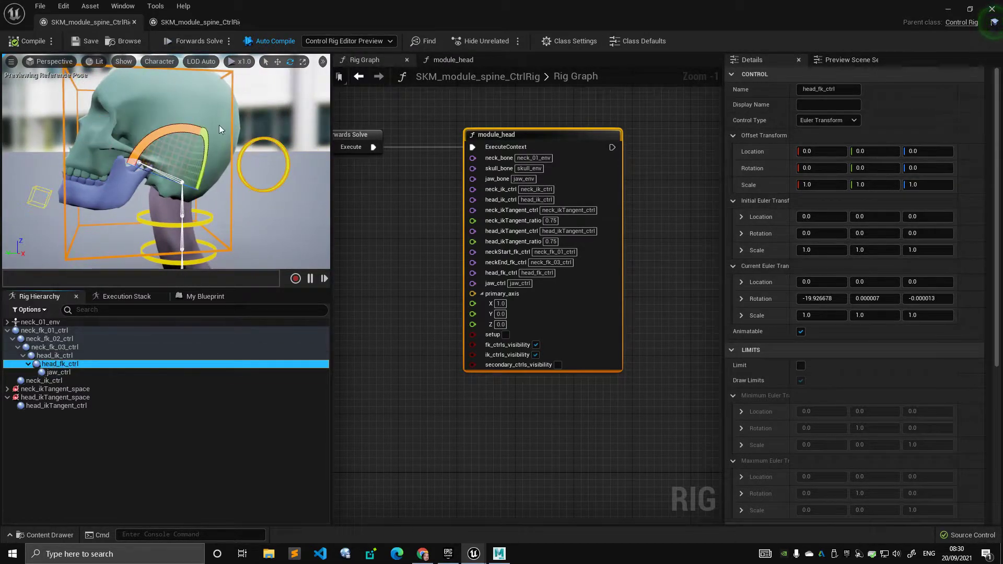
click(26, 45)
Try rotating jaw_ctrl to about 25.8° around X and recompile to reset it.
click(60, 372)
scroll(141, 173, up, 3)
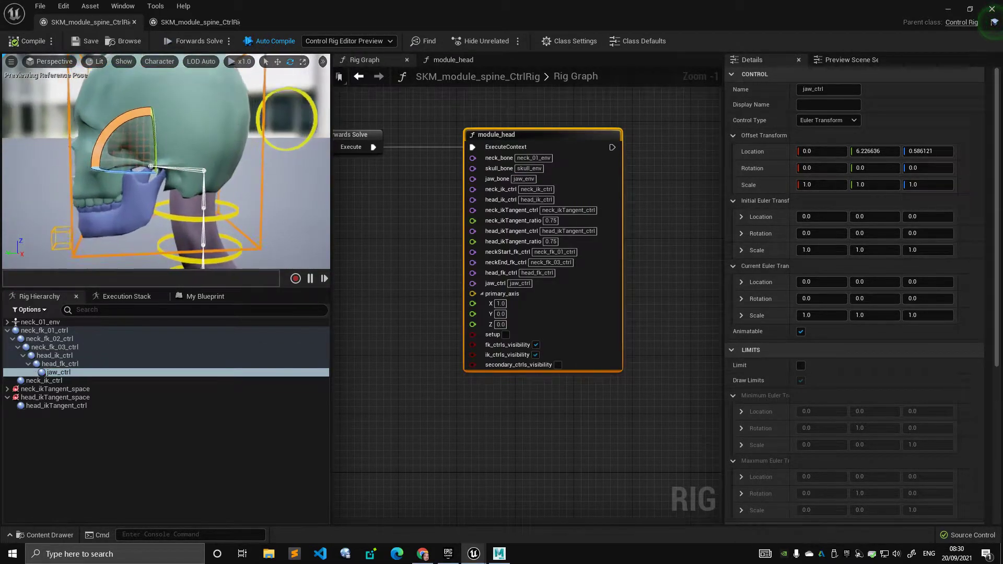
middle_drag(141, 173, 206, 167)
drag(161, 136, 235, 117)
scroll(173, 156, down, 4)
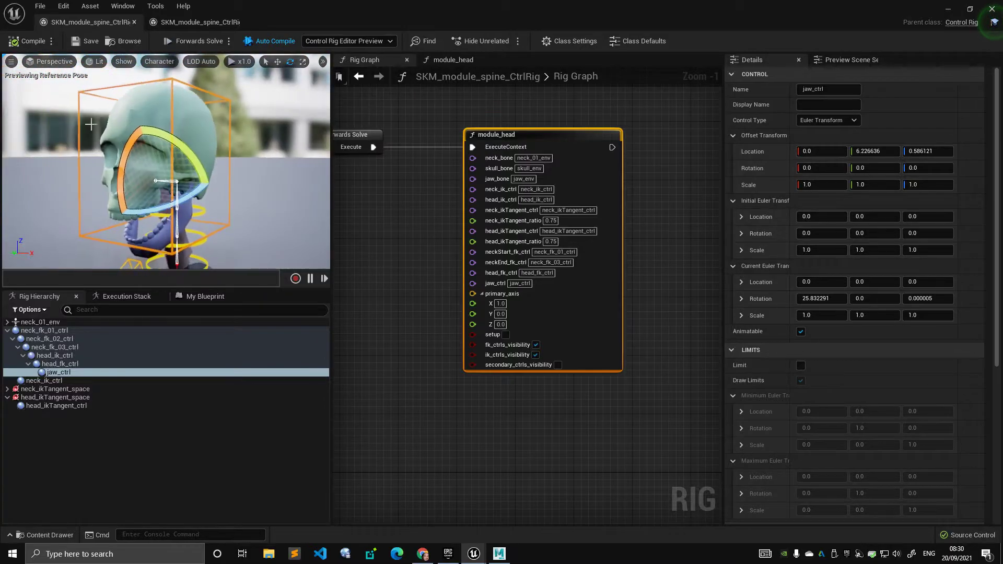
click(16, 42)
Open the module_head function graph and look over its comment groups.
click(353, 173)
right_drag(391, 205, 403, 209)
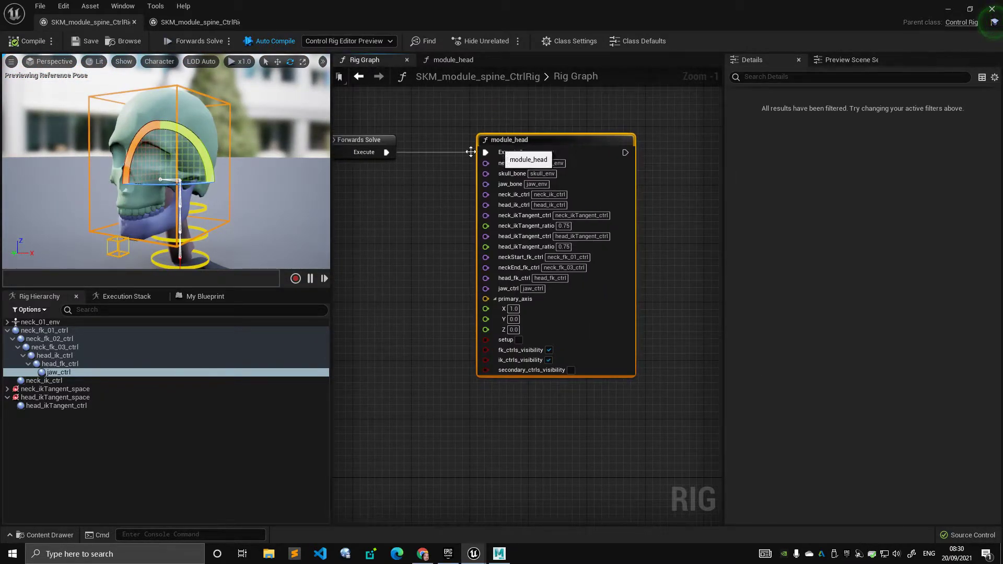
click(463, 63)
scroll(506, 189, down, 5)
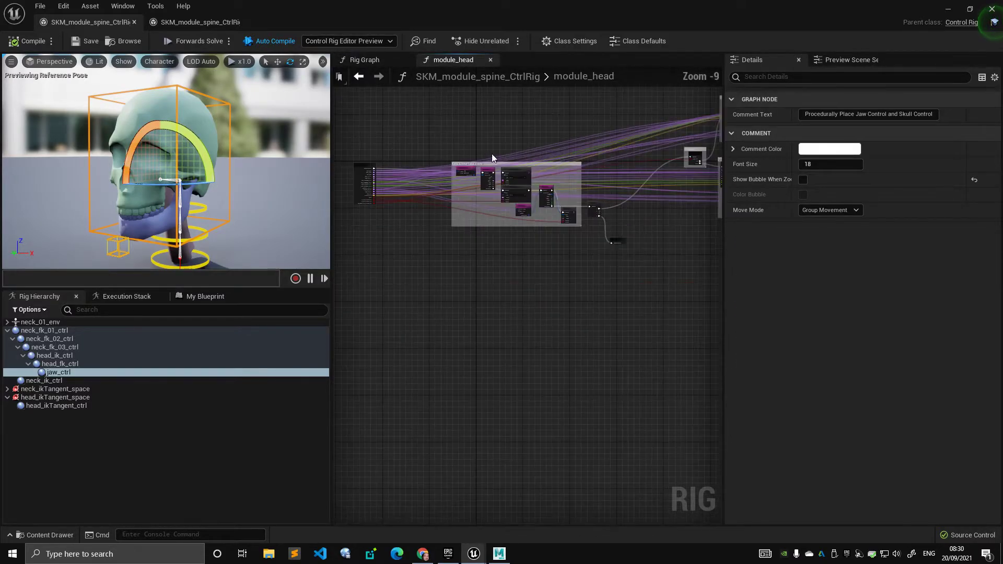
scroll(423, 148, down, 2)
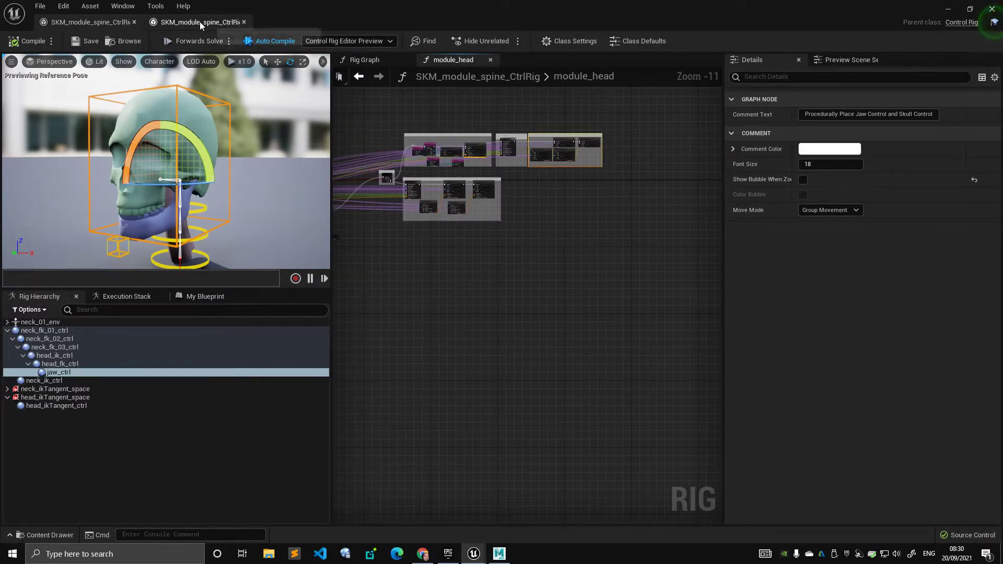
In the spine rig's module_spine graph, disable the zoomed-out comment bubbles on the body control and FK controls placement groups.
click(200, 22)
scroll(381, 111, down, 3)
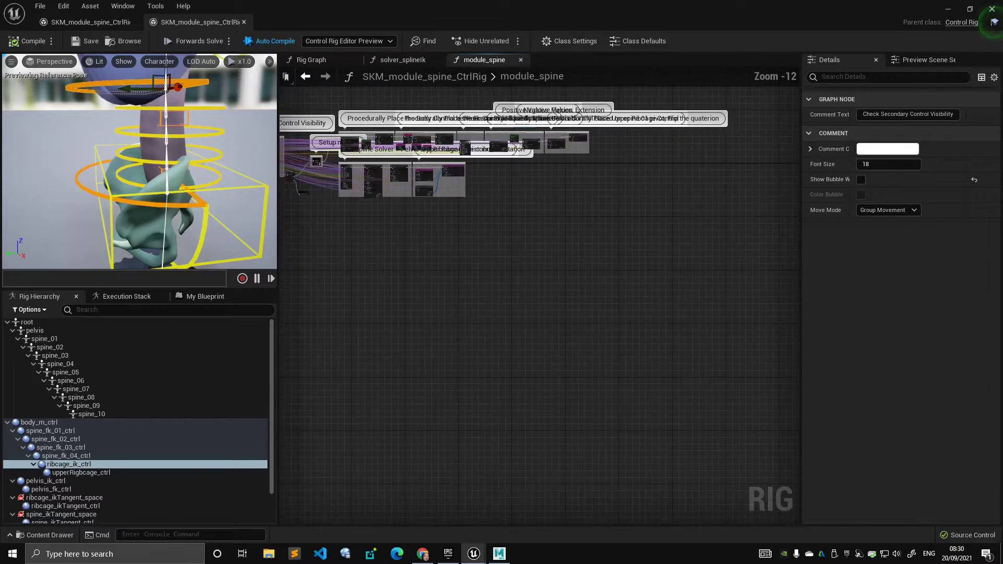
scroll(461, 147, up, 5)
click(457, 112)
right_drag(470, 169, 447, 154)
click(480, 153)
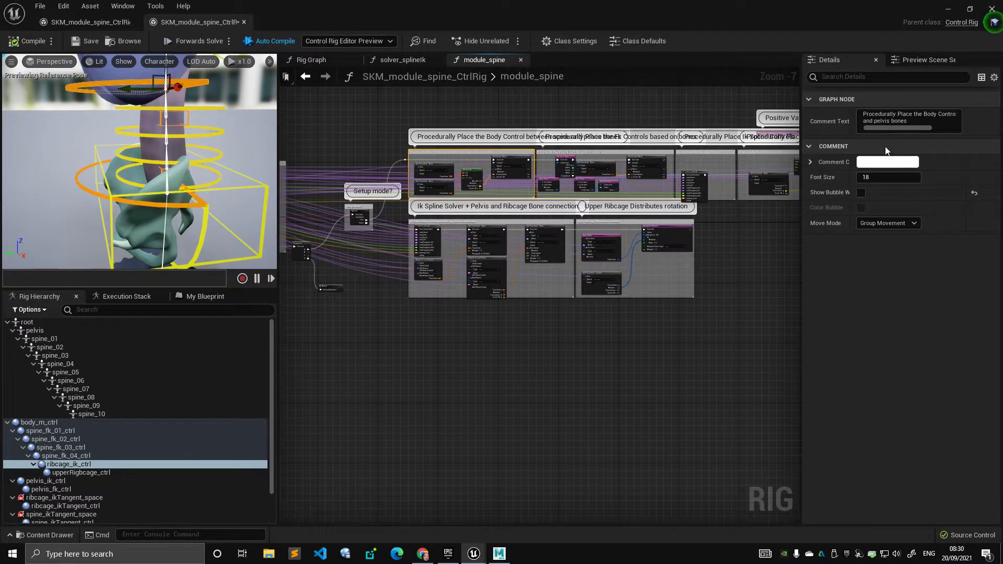
click(861, 190)
click(617, 152)
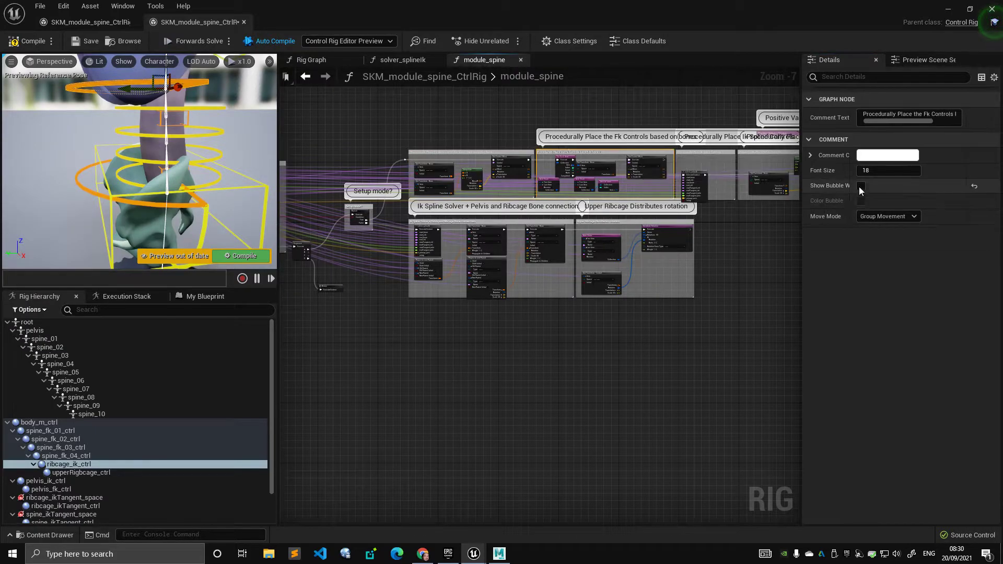
Disable the zoomed-out comment bubbles on the IK spline, pelvis and upper ribcage control placement groups.
right_drag(690, 170, 481, 160)
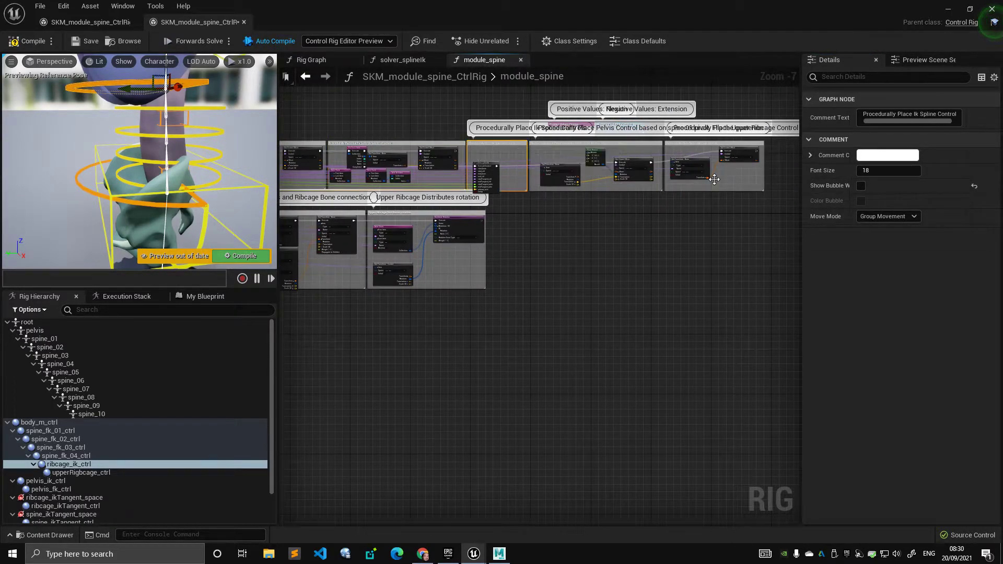
scroll(627, 151, up, 2)
click(606, 174)
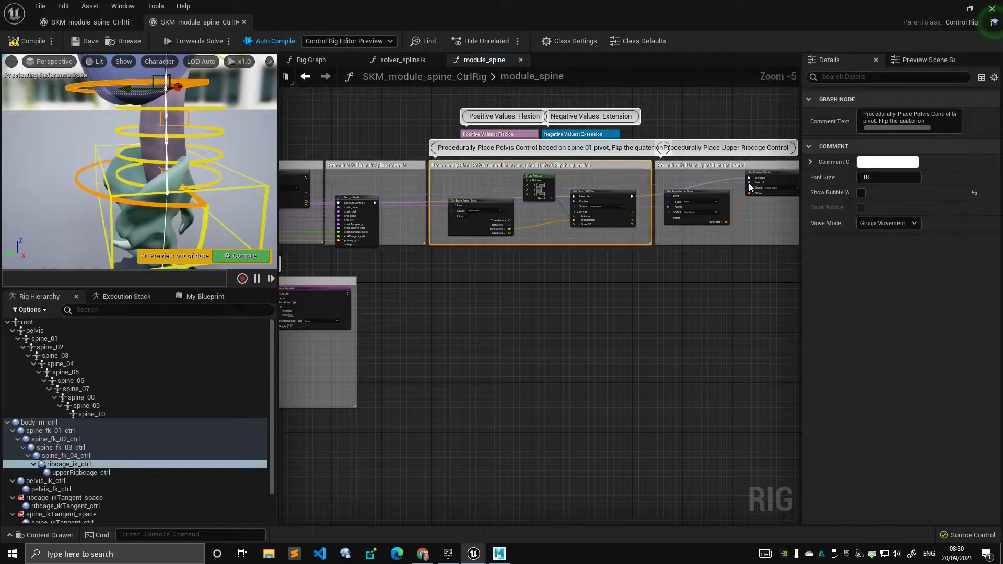
click(761, 166)
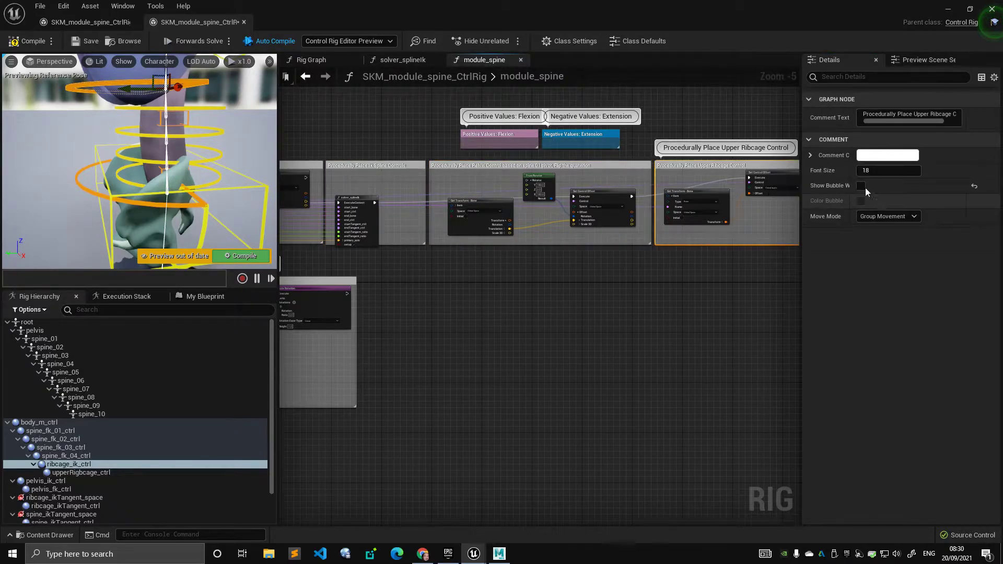
click(862, 190)
Find the Check Secondary Control Visibility group in module_spine and select all its nodes for examination.
right_drag(518, 226, 738, 204)
right_drag(308, 175, 753, 166)
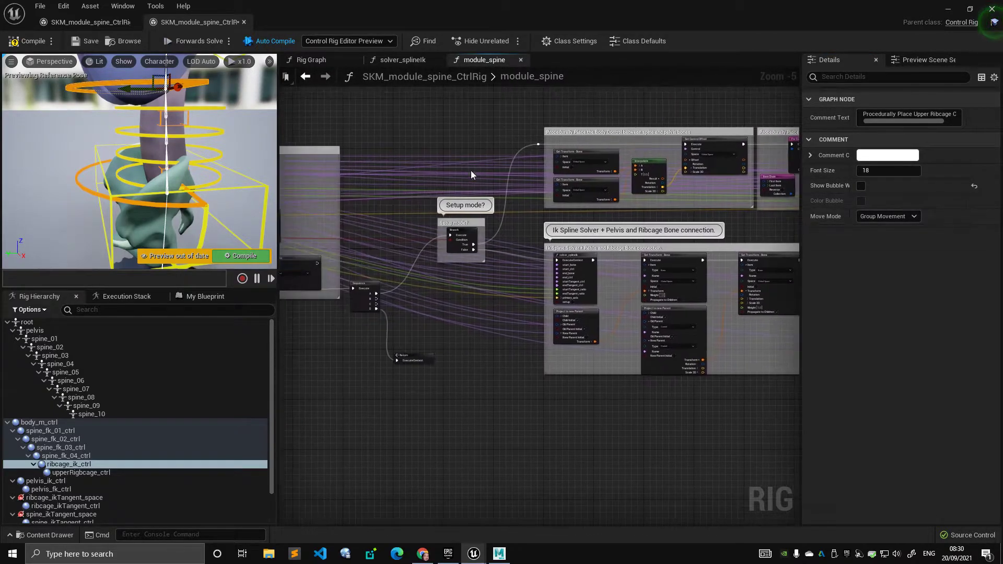
right_drag(356, 184, 597, 170)
right_drag(355, 156, 510, 166)
scroll(510, 167, up, 2)
right_drag(410, 106, 349, 119)
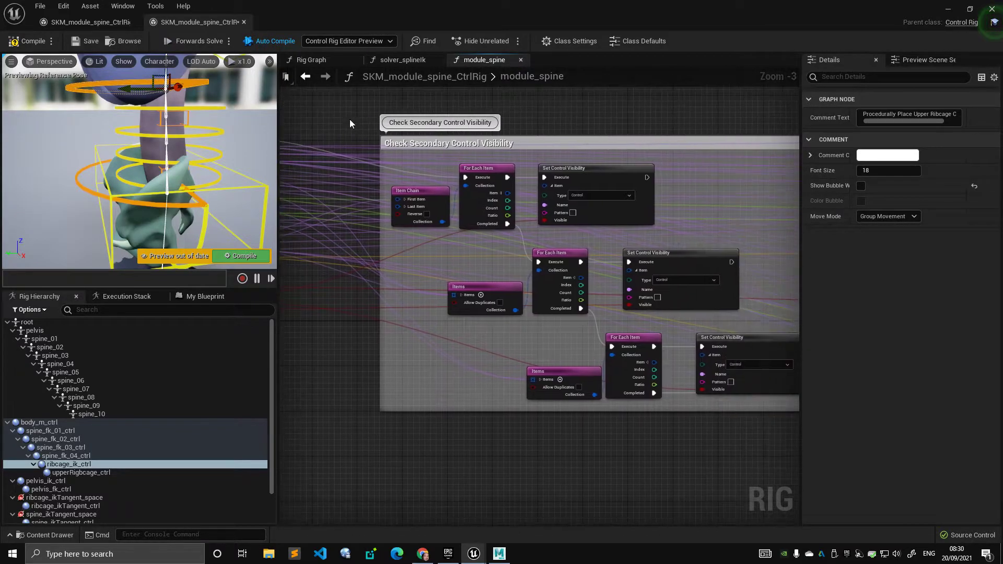
drag(350, 119, 674, 356)
scroll(536, 275, down, 2)
click(594, 345)
drag(381, 160, 622, 336)
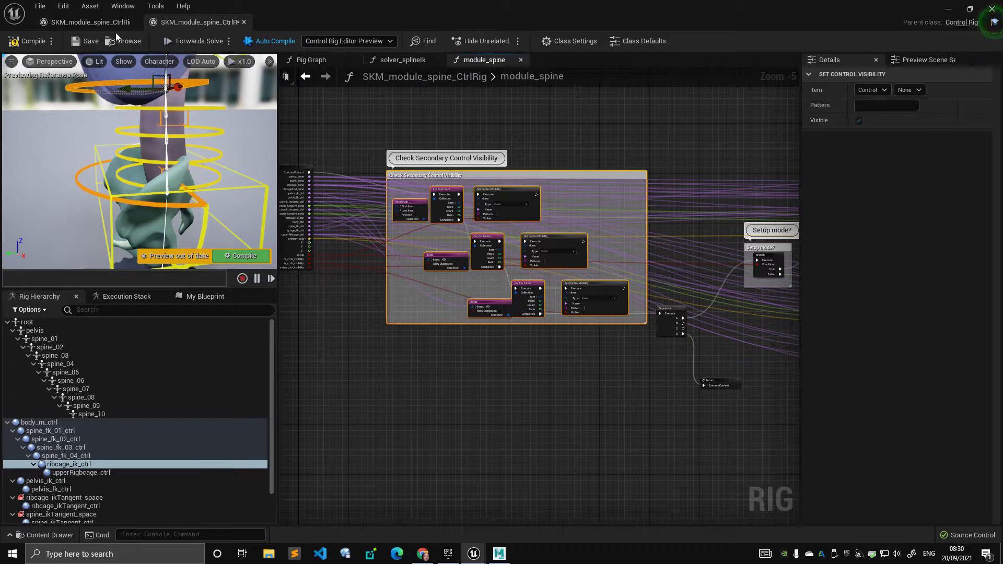
Switch to the head rig's module_head graph and examine its Check Secondary Control Visibility group for comparison.
click(111, 22)
click(588, 215)
scroll(579, 248, up, 3)
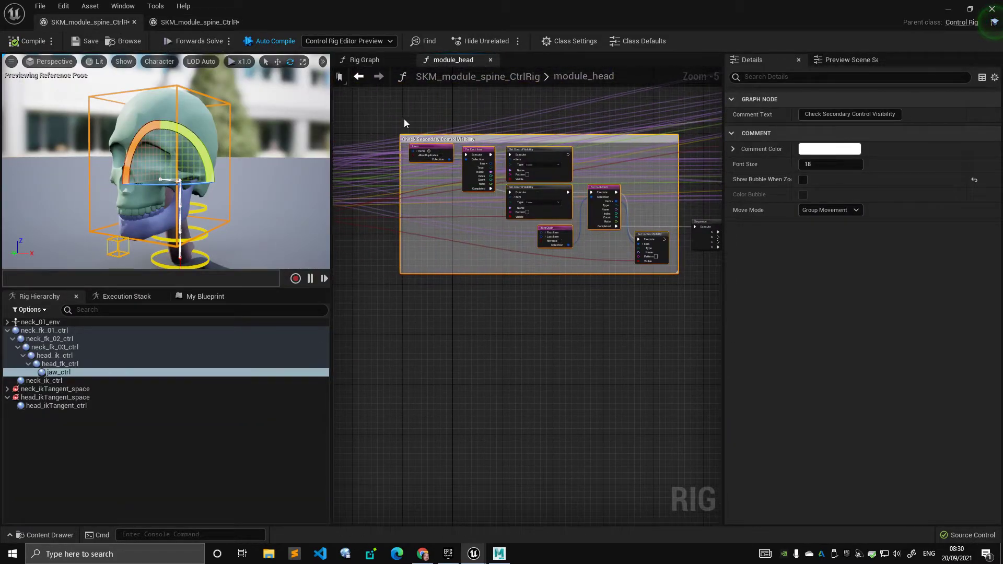
Return to the Rig Graph and try toggling fk_ctrls_visibility and ik_ctrls_visibility off and back on for the module_head node.
click(350, 63)
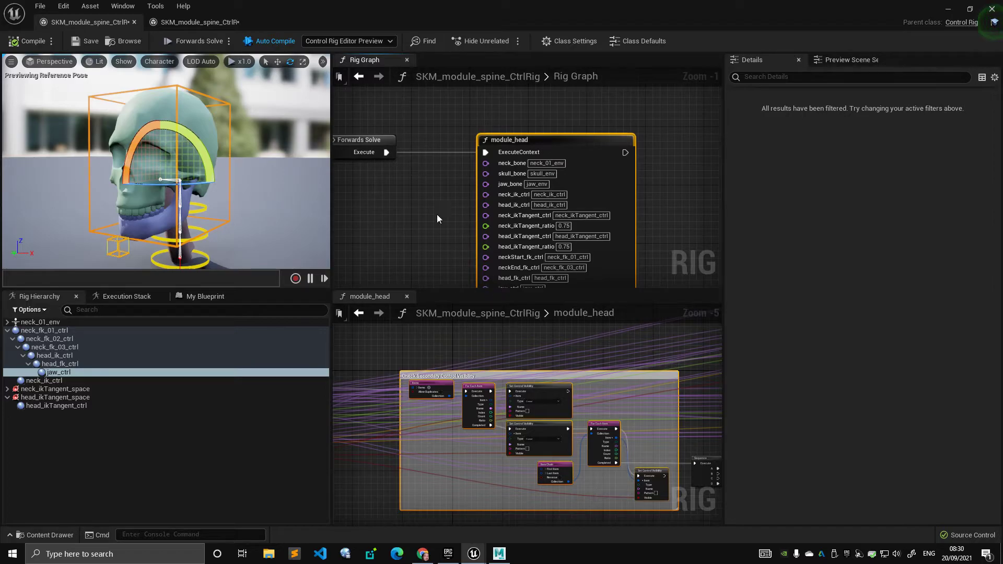
right_drag(437, 214, 425, 123)
drag(380, 298, 449, 58)
click(365, 59)
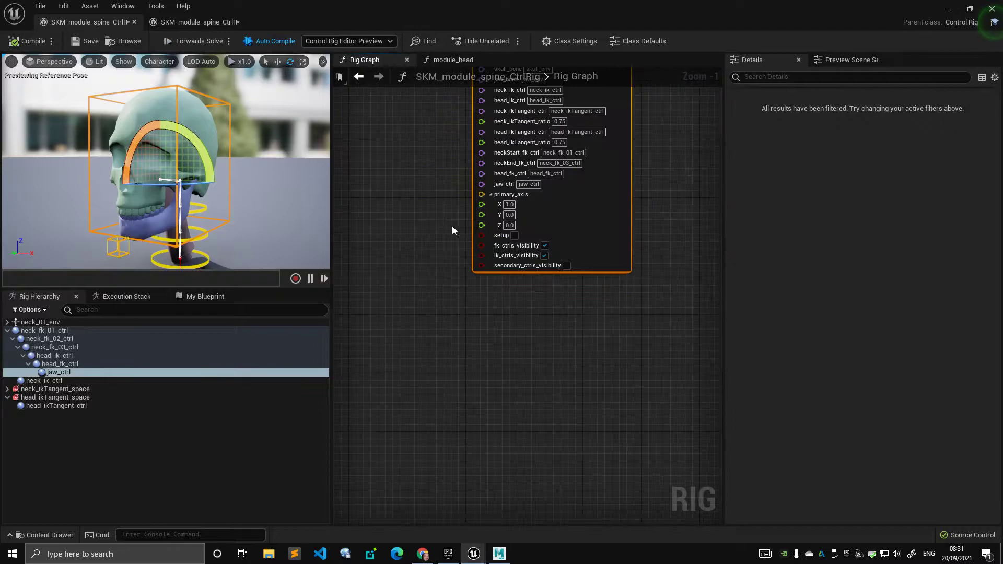
right_drag(445, 217, 397, 205)
click(507, 229)
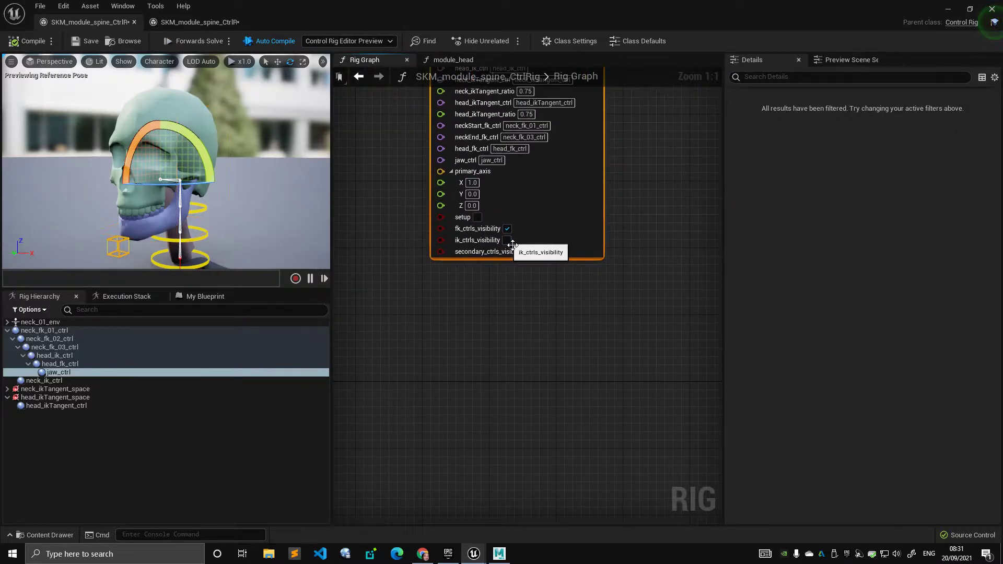
click(508, 229)
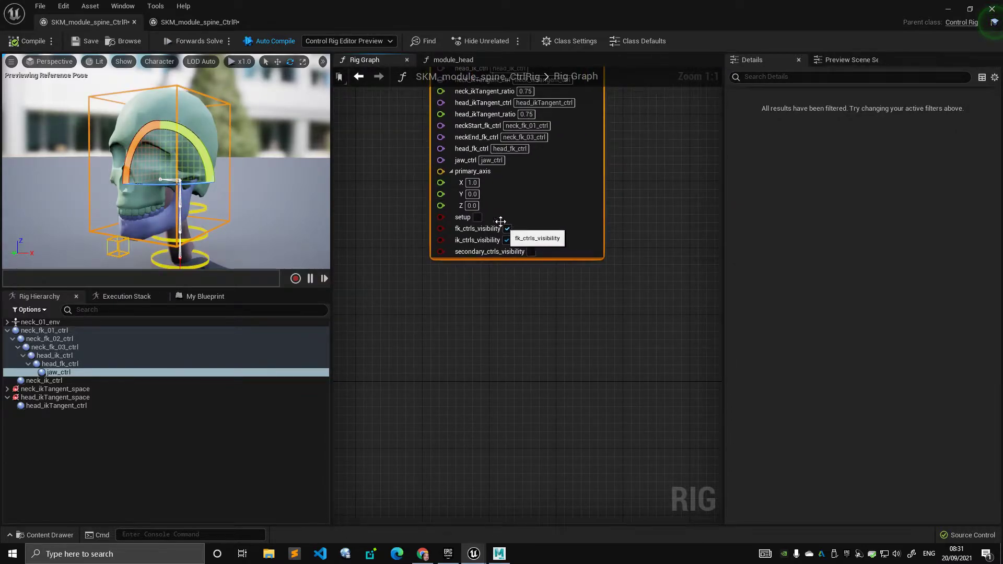
Reopen the module_head graph and examine the setup mode branch and the groups it leads to.
click(441, 57)
right_drag(517, 195, 446, 189)
scroll(427, 193, down, 3)
right_drag(506, 169, 386, 180)
scroll(545, 144, up, 2)
right_drag(545, 144, 442, 194)
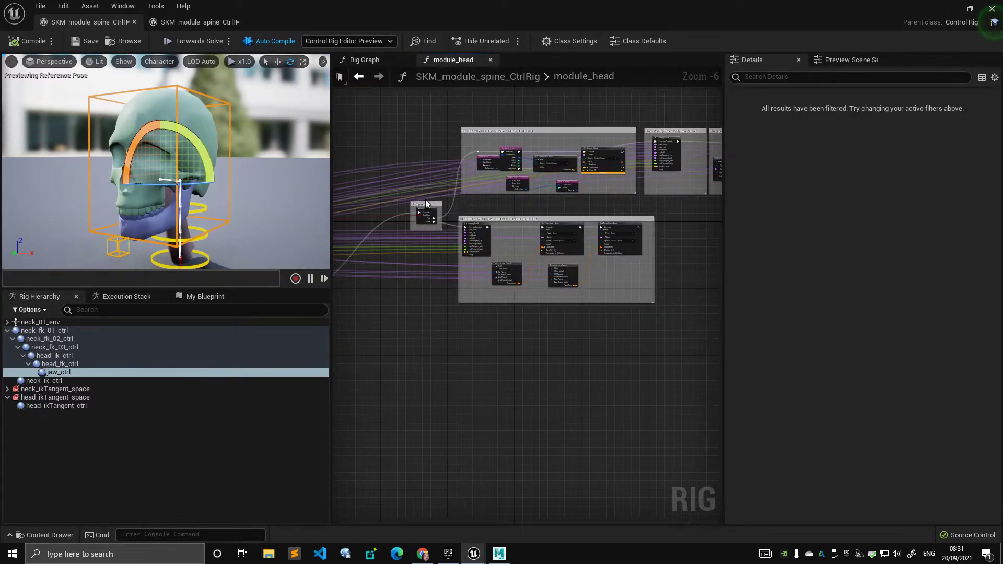
Switch to the module_spine graph and examine the group that procedurally places the body control between spine and pelvis bones.
click(191, 22)
right_drag(737, 215, 483, 155)
right_drag(582, 136, 349, 200)
scroll(445, 149, up, 2)
scroll(348, 199, down, 1)
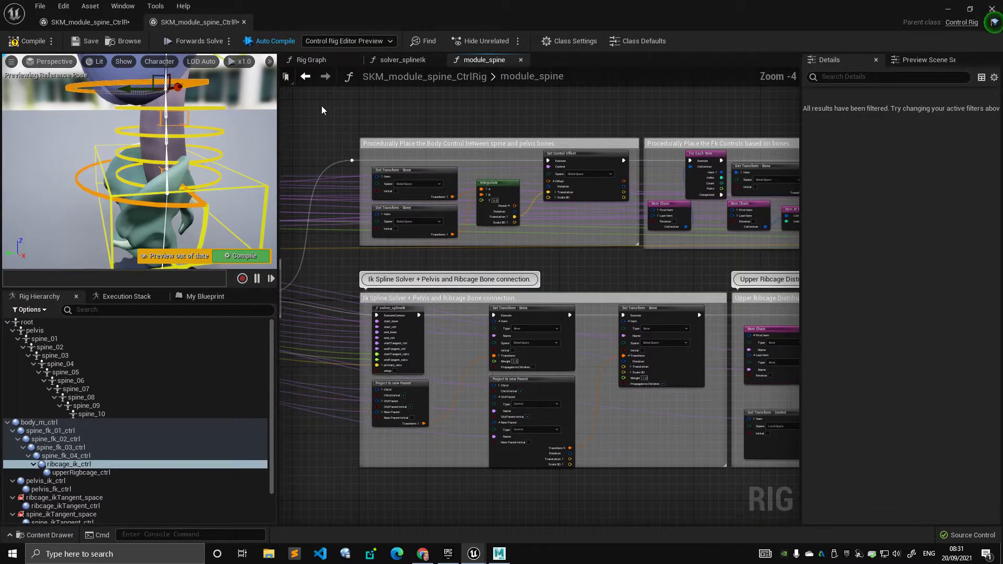
Switch back to the head rig, frame the neck and select neck_fk_01_ctrl, neck_fk_02_ctrl and neck_fk_03_ctrl in turn.
click(118, 24)
scroll(421, 129, up, 2)
right_drag(421, 128, 378, 110)
alt+right_drag(259, 146, 297, 152)
alt+middle_drag(259, 147, 261, 84)
alt+drag(259, 147, 225, 162)
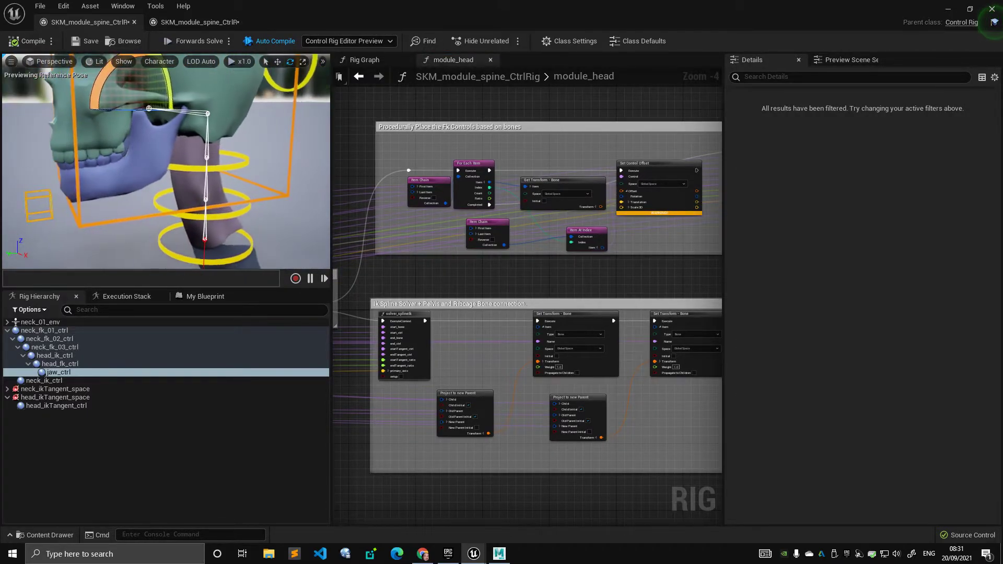
alt+middle_drag(259, 147, 258, 98)
click(247, 206)
click(247, 160)
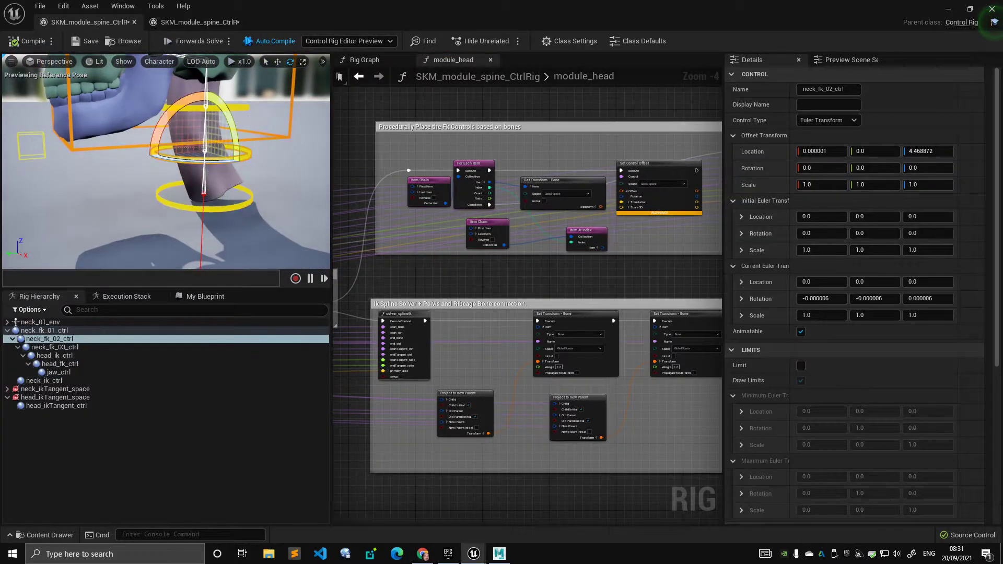
click(247, 108)
Examine the Procedurally Place the Fk Controls based on bones group and the Entry node in module_head.
right_drag(401, 154, 345, 134)
drag(351, 123, 608, 209)
click(443, 124)
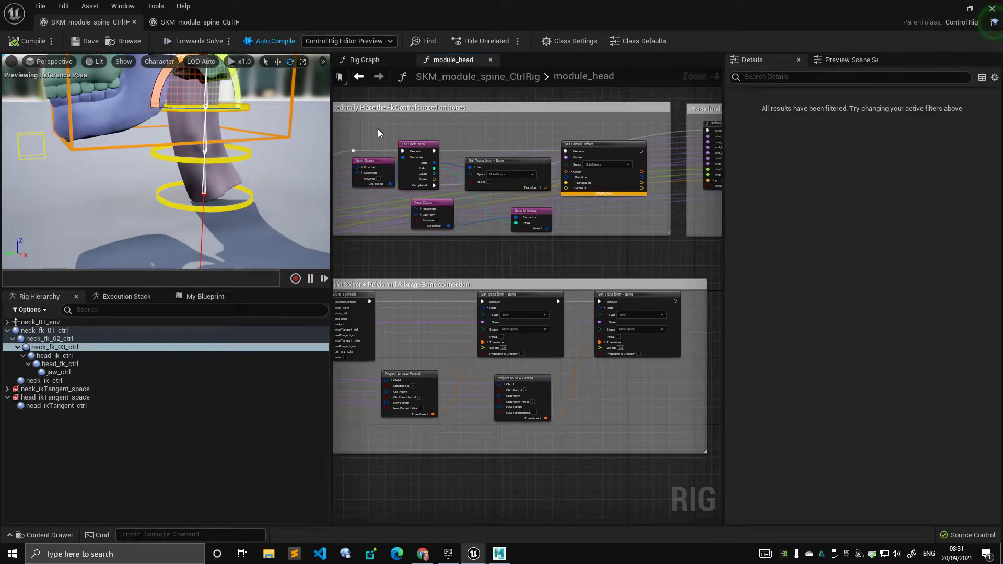
right_drag(399, 131, 464, 166)
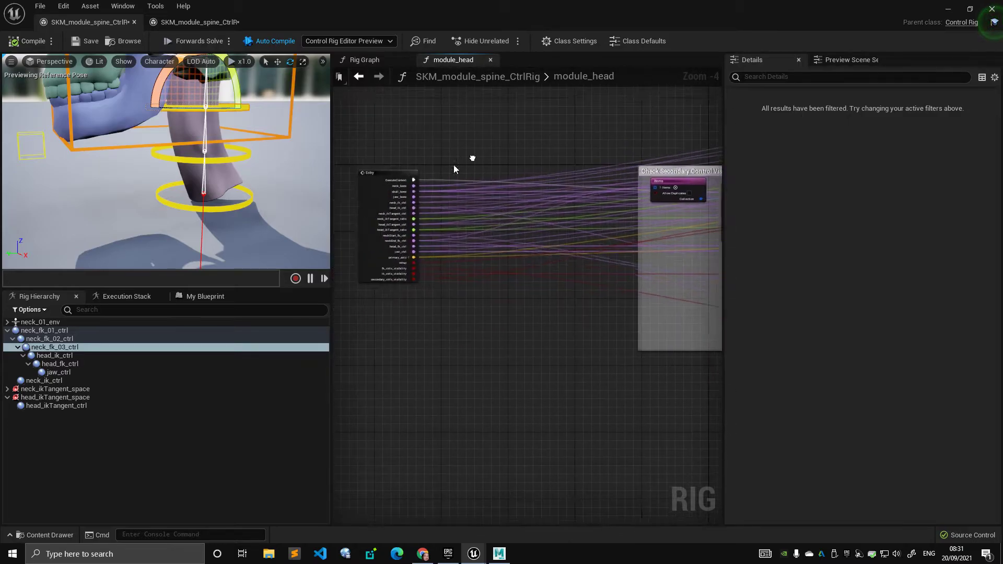
click(406, 184)
Look through the remaining module_head groups, then review the function node's inputs in the Rig Graph.
right_drag(571, 133, 338, 194)
right_drag(631, 136, 470, 141)
scroll(470, 141, down, 3)
right_drag(585, 137, 396, 162)
right_drag(633, 124, 470, 130)
scroll(549, 134, up, 2)
click(356, 61)
scroll(522, 298, down, 4)
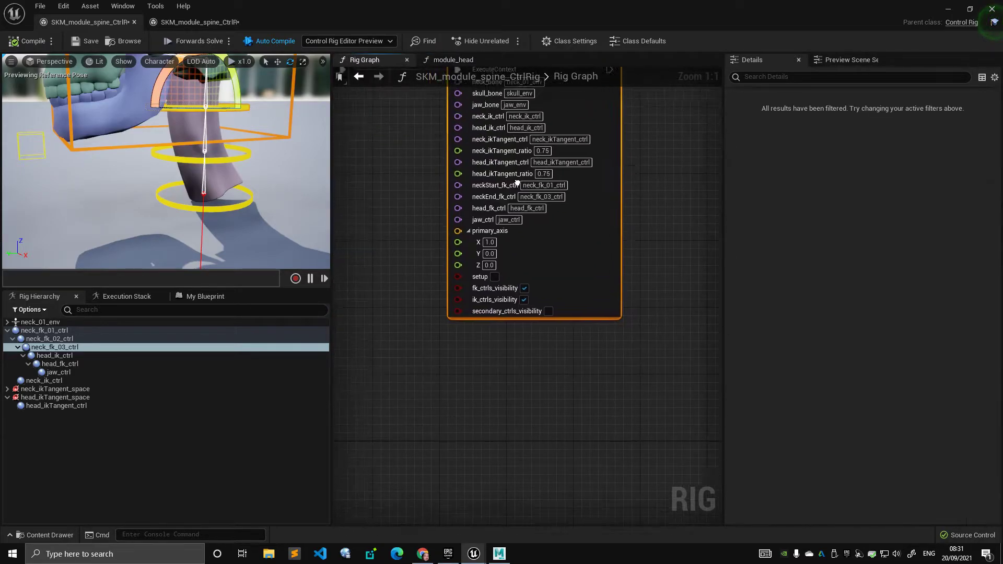
Switch to the spine rig and look through the control placement groups in module_spine.
click(200, 22)
right_drag(561, 120, 386, 111)
scroll(540, 116, up, 1)
mouse_move(461, 110)
right_down()
mouse_move(578, 116)
mouse_move(446, 119)
right_up()
scroll(627, 117, down, 1)
right_drag(619, 111, 733, 111)
right_drag(444, 114, 366, 99)
drag(366, 100, 616, 227)
Select the Procedurally Place the Body Control between spine and pelvis bones group, then select body_m_ctrl in the viewport.
right_drag(452, 202, 600, 191)
scroll(600, 191, down, 2)
drag(399, 130, 507, 190)
right_drag(502, 187, 488, 180)
scroll(488, 180, up, 2)
drag(323, 109, 553, 239)
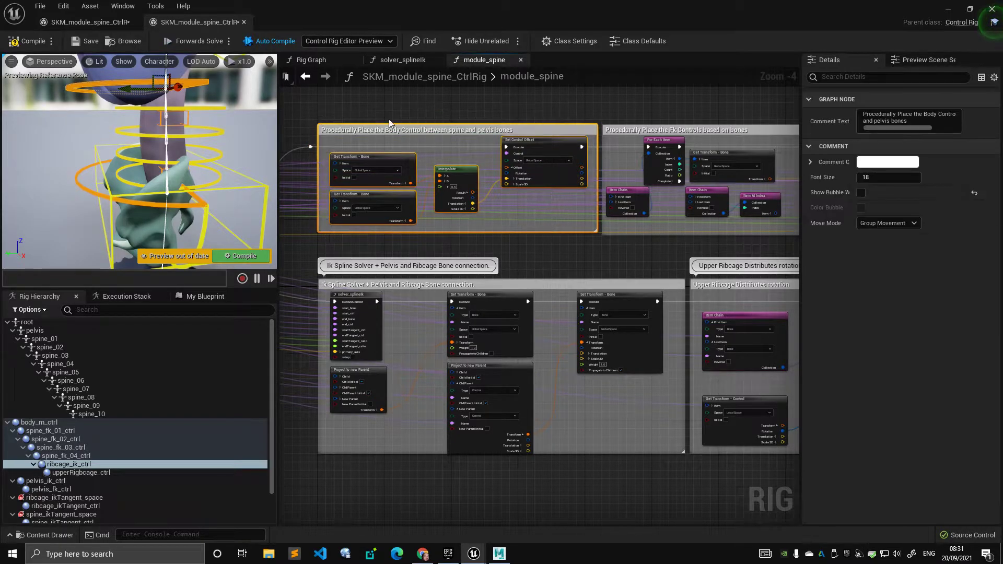
drag(347, 105, 552, 240)
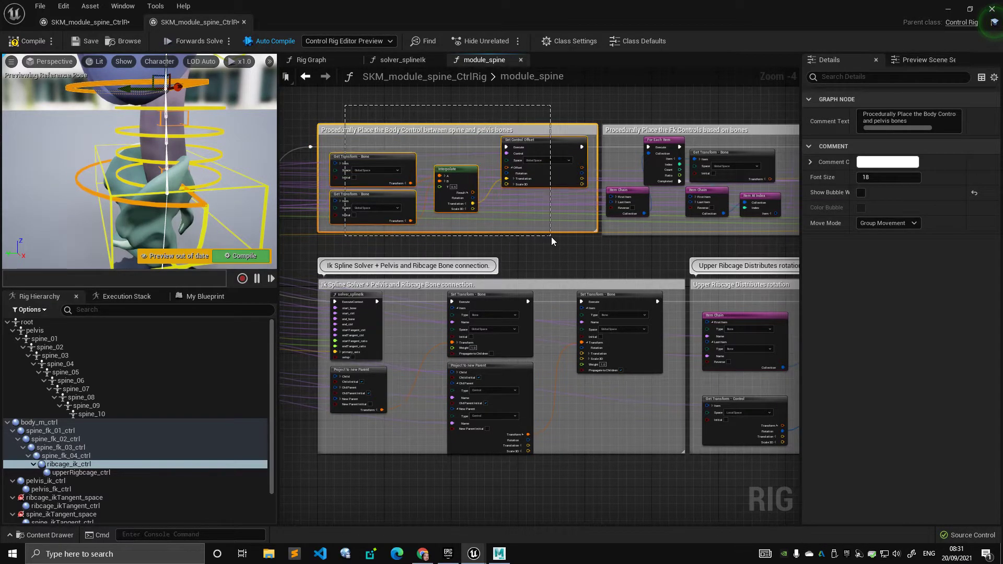
click(233, 198)
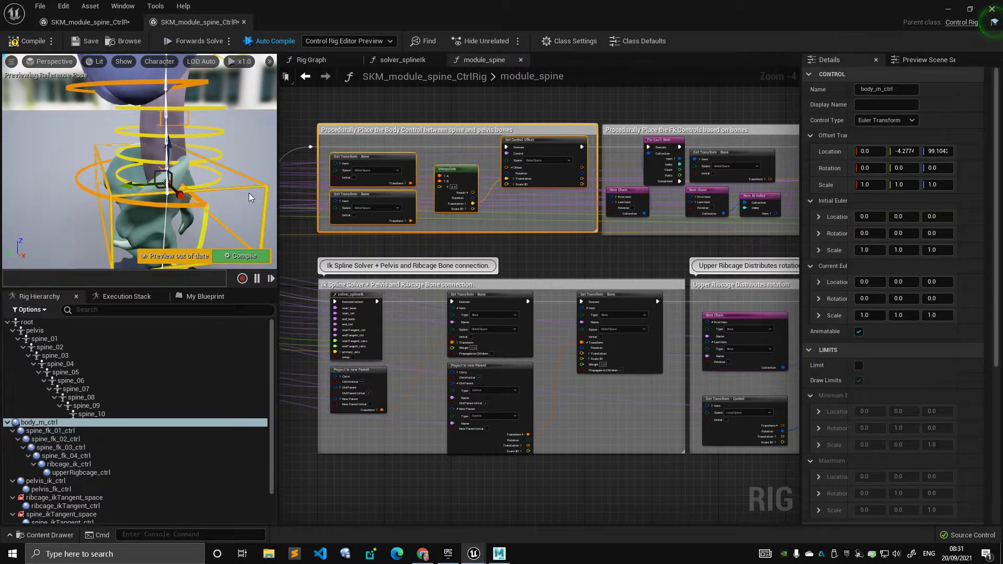
Return to the head rig's module_head graph and select the Procedurally Place the Fk Controls based on bones group for comparison.
click(124, 27)
click(211, 23)
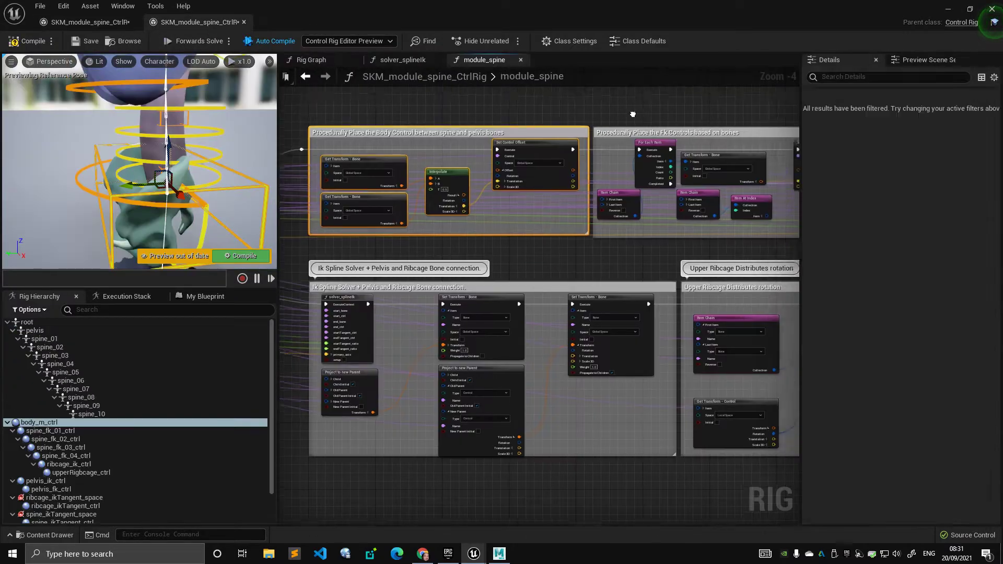
click(112, 22)
click(453, 63)
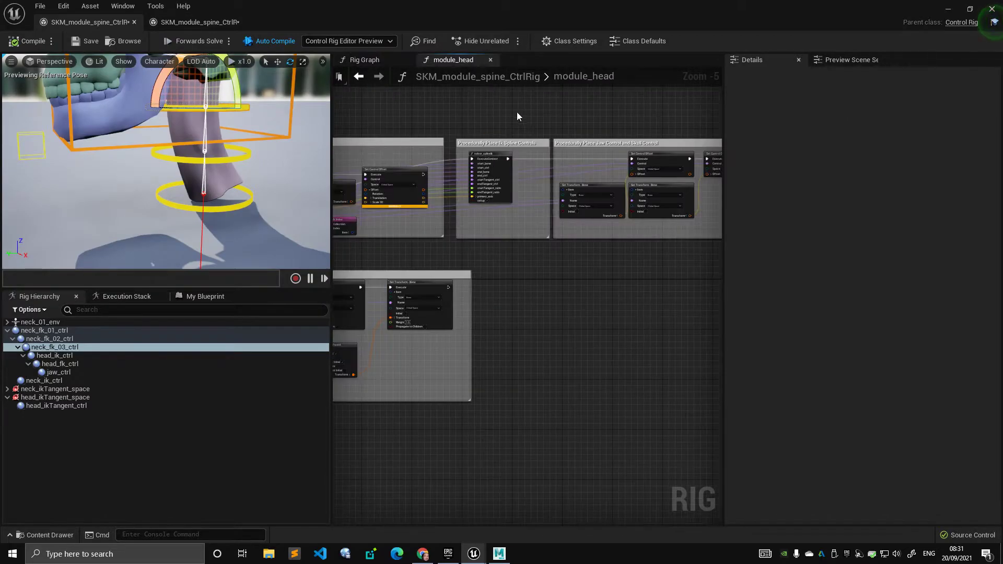
right_drag(517, 112, 719, 126)
drag(434, 130, 645, 256)
right_drag(431, 166, 567, 153)
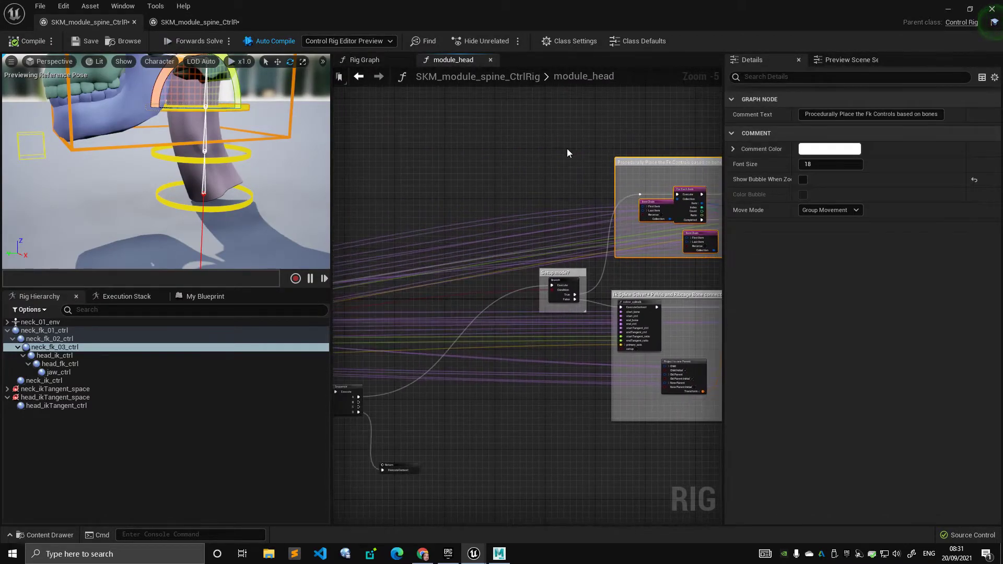
drag(491, 178, 591, 247)
right_drag(549, 122, 339, 90)
drag(384, 108, 583, 232)
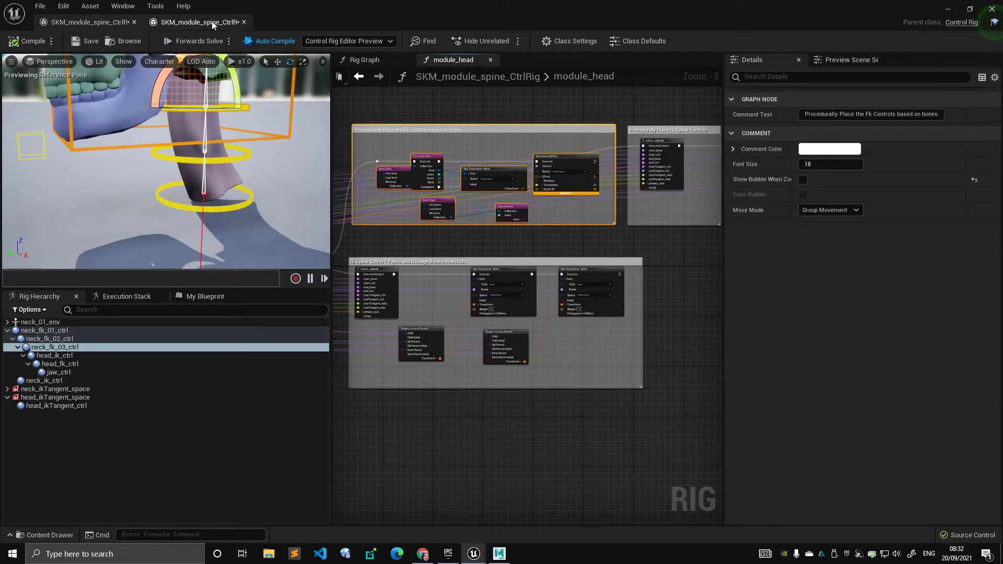
Select solver_splineIk in the Procedurally Place Ik Spline Controls group of module_spine, and the matching node in module_head.
click(216, 22)
right_drag(652, 118, 427, 117)
click(450, 177)
click(141, 22)
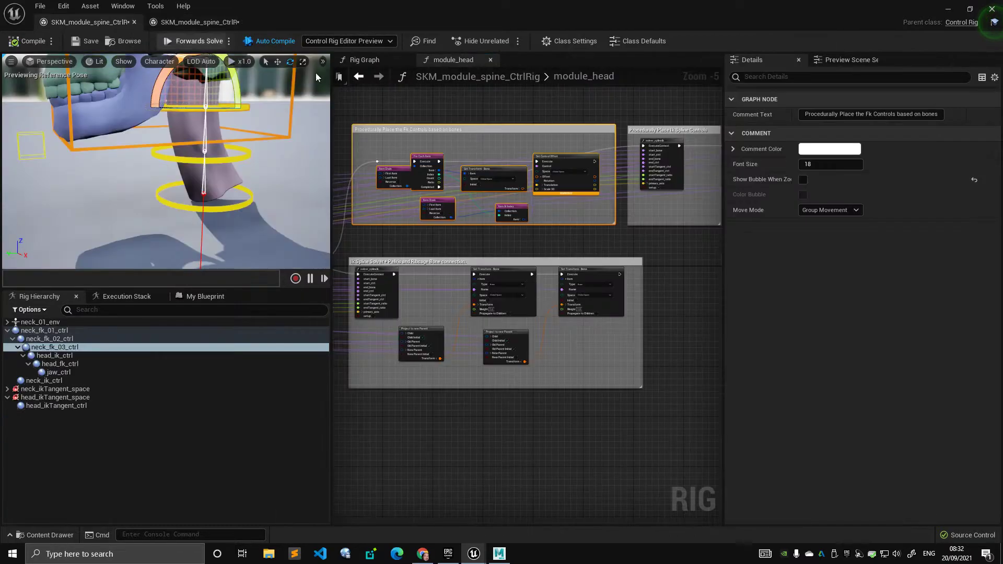
scroll(449, 157, up, 3)
click(451, 156)
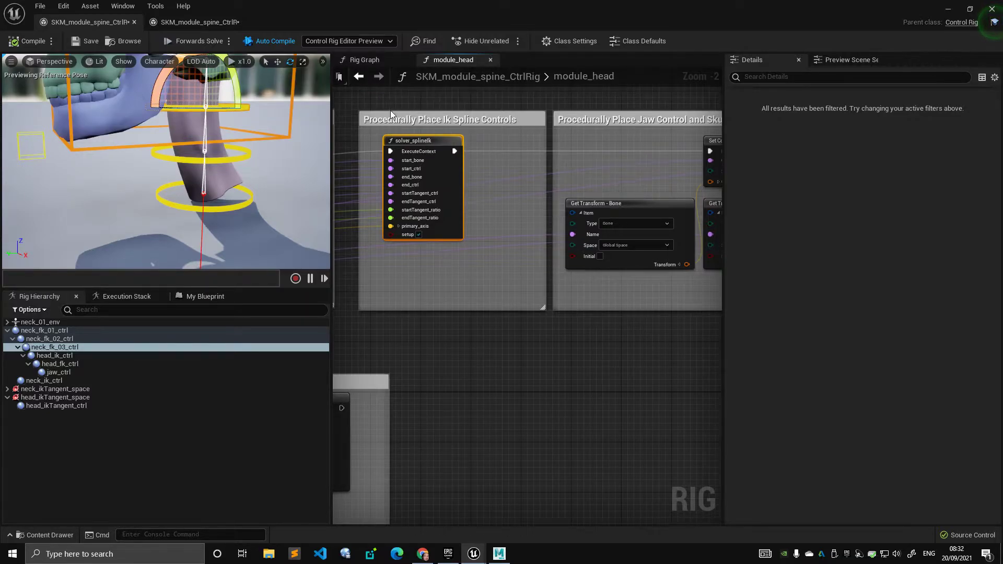
Return to the spine rig, view its controls in the viewport and select the solver_splineIk function in the blueprint.
click(212, 22)
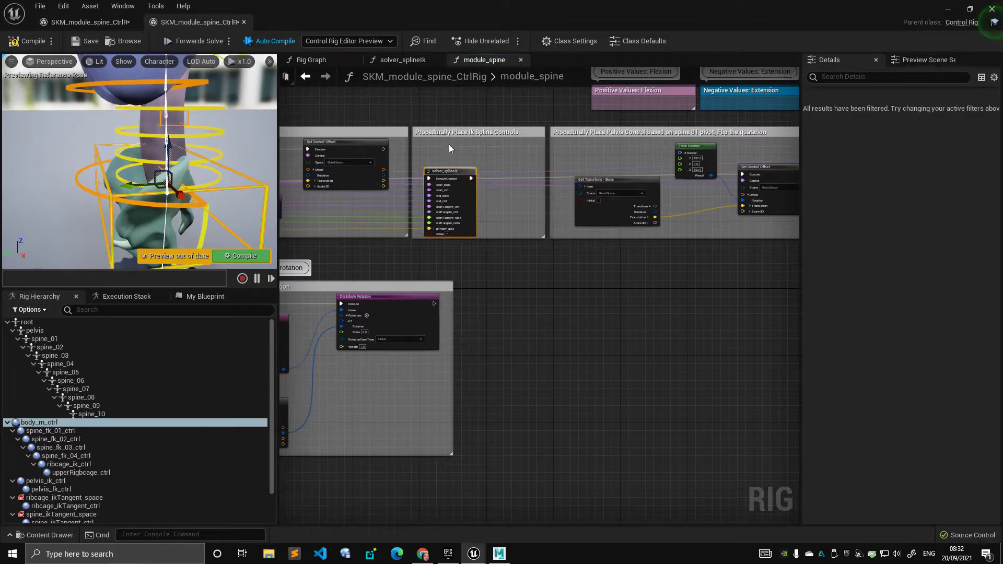
scroll(494, 132, up, 2)
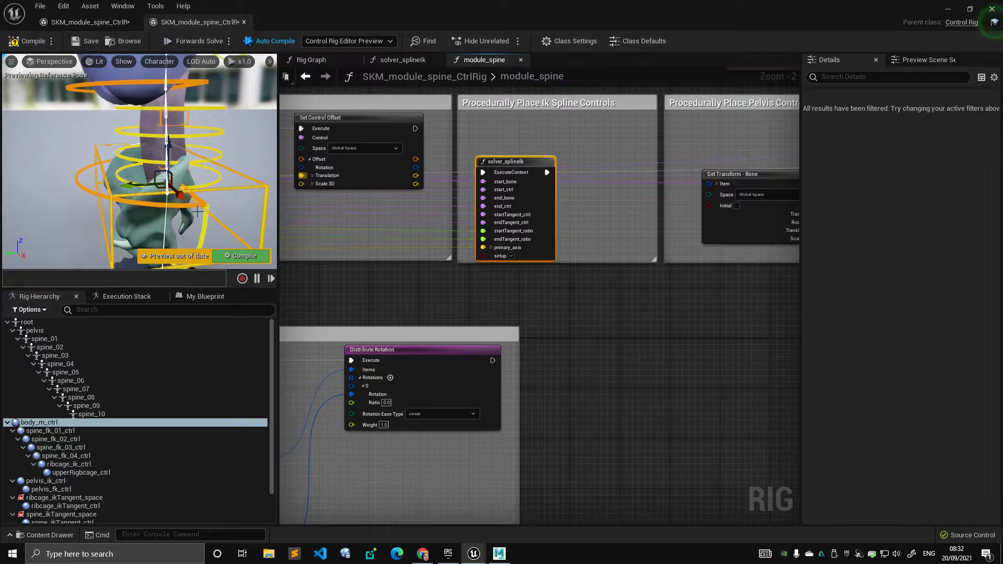
alt+drag(201, 149, 196, 130)
alt+right_drag(196, 130, 167, 141)
alt+drag(167, 141, 183, 141)
drag(192, 246, 192, 257)
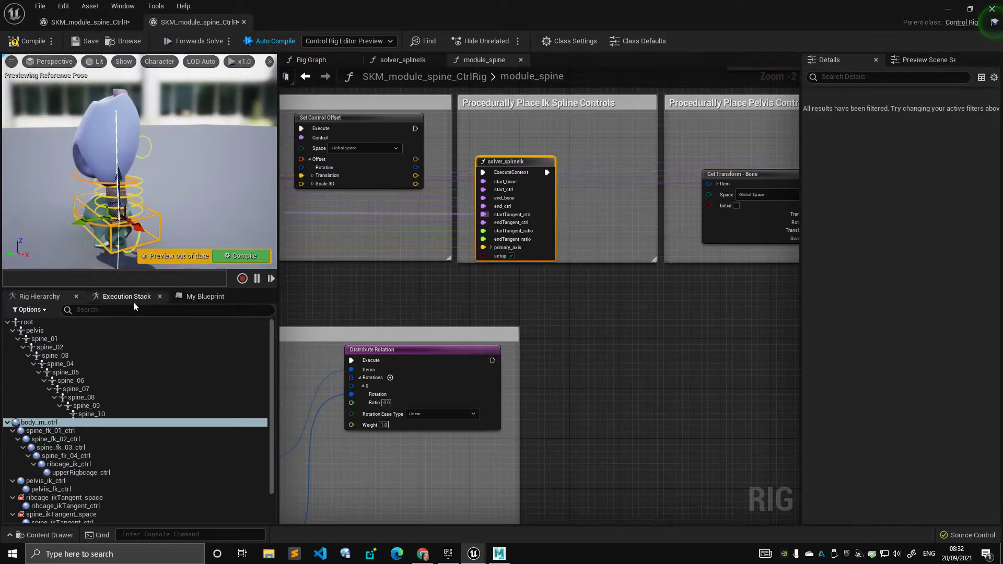
click(202, 297)
click(60, 388)
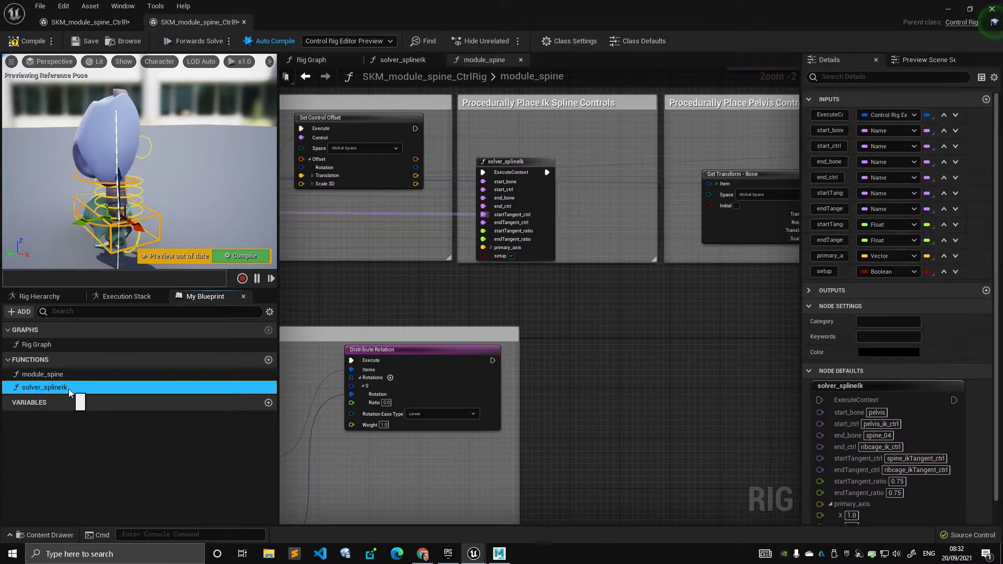
Compare the solver_splineIk function's inputs in the head rig's blueprint with those in the spine rig.
click(194, 23)
click(101, 21)
click(196, 23)
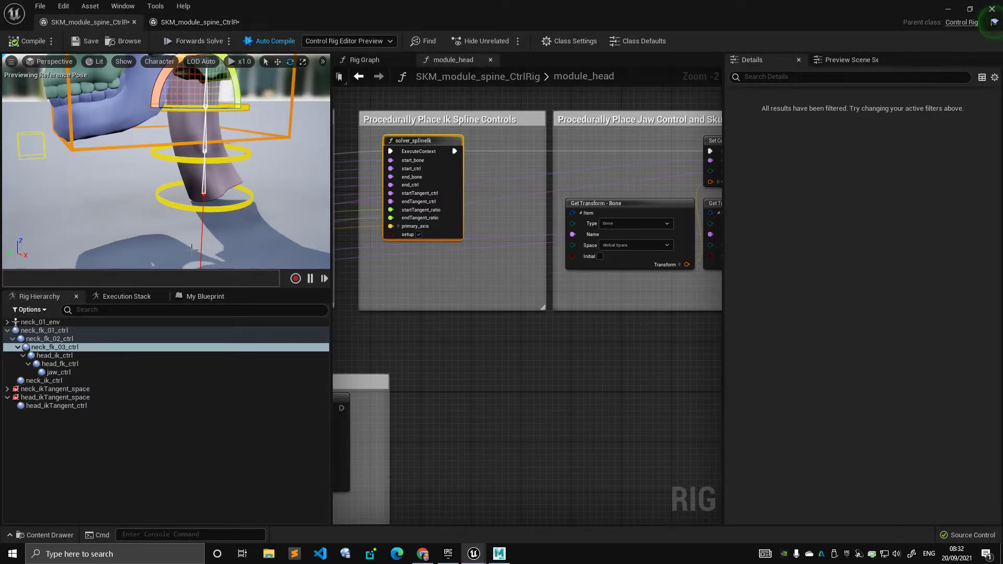
click(206, 297)
click(101, 384)
click(205, 21)
click(86, 387)
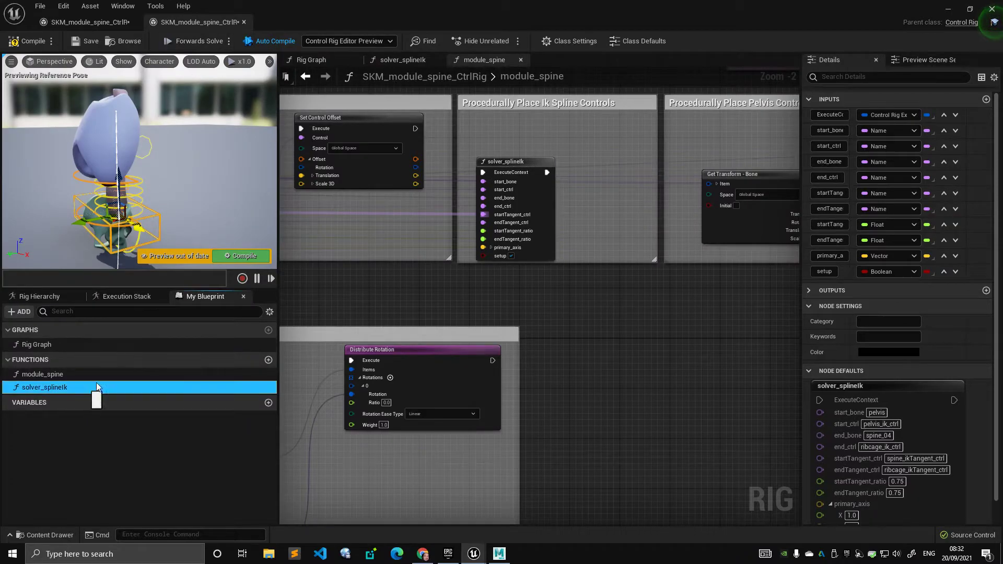
Compare the groups following Procedurally Place Ik Spline Controls in module_spine and module_head.
right_drag(579, 190, 497, 195)
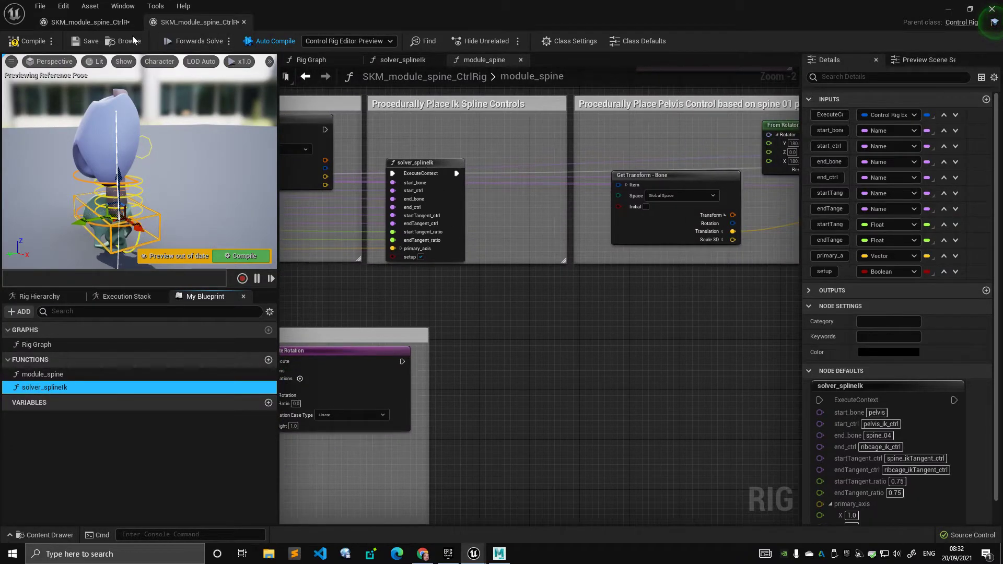
click(106, 24)
mouse_move(302, 142)
right_down()
mouse_move(314, 123)
mouse_move(307, 131)
right_up()
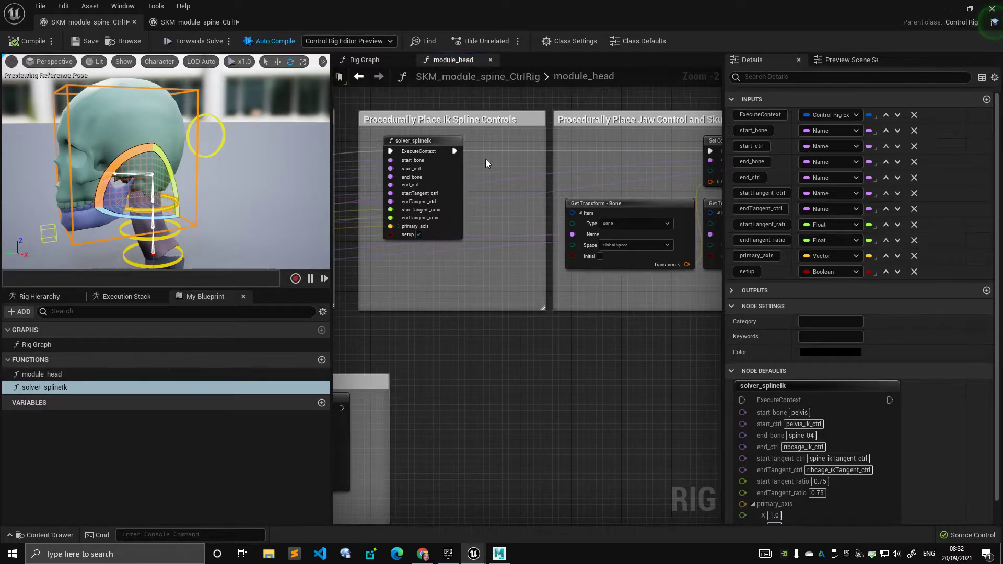
right_drag(485, 159, 415, 160)
Select the Procedurally Place Upper Ribcage Control group in module_spine, then select ribcage_ik_ctrl in the viewport.
click(193, 22)
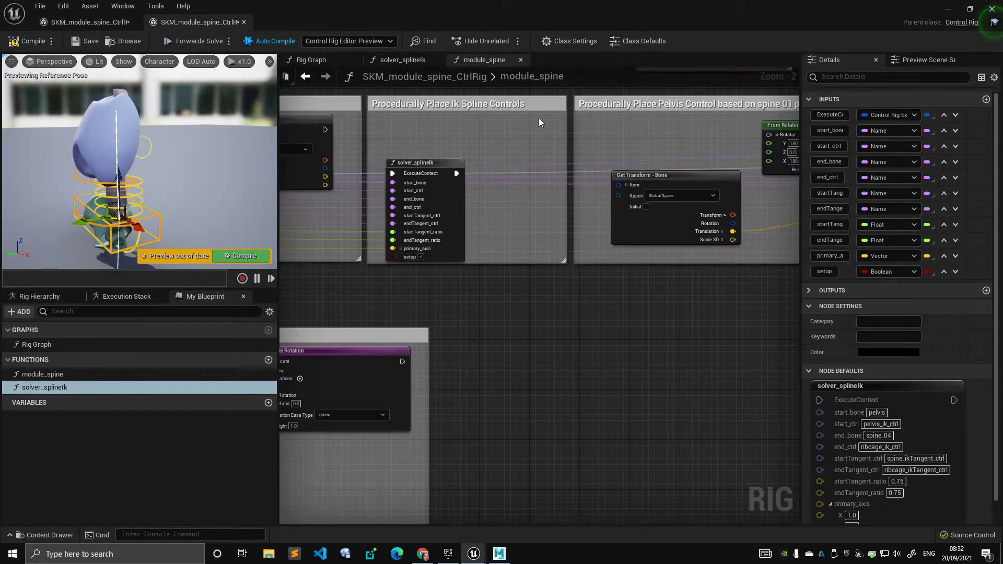
click(464, 213)
right_drag(602, 330, 364, 329)
click(559, 242)
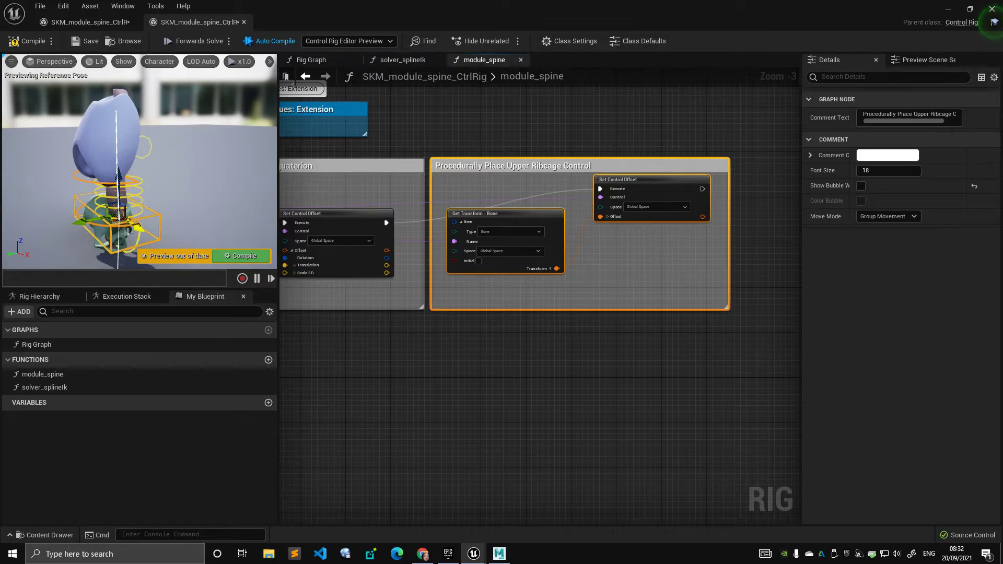
click(98, 190)
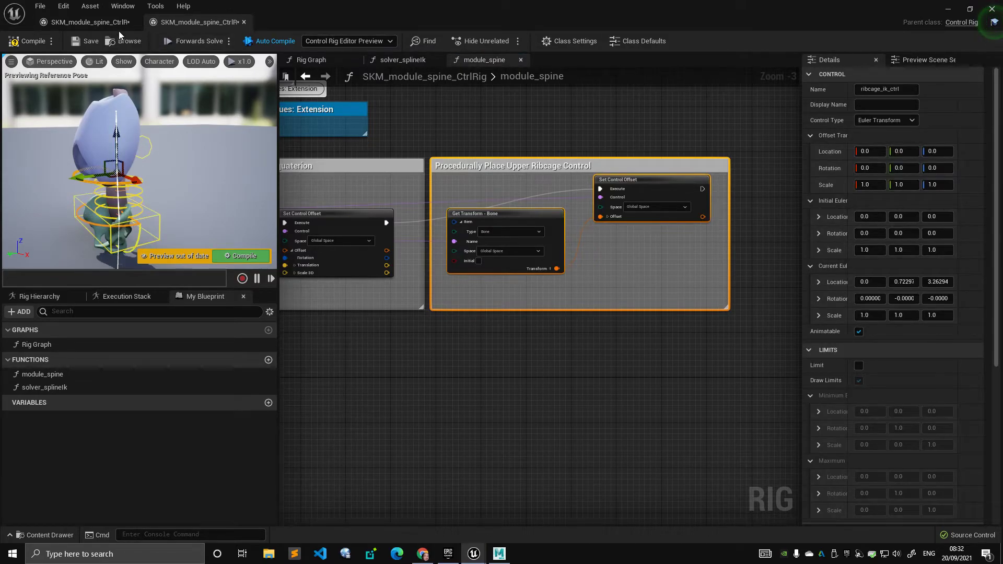
Return to module_head and select the nodes inside the Procedurally Place Jaw Control and Skull Control group.
click(121, 27)
right_drag(548, 157, 405, 176)
scroll(407, 144, down, 1)
click(408, 146)
drag(400, 159, 624, 240)
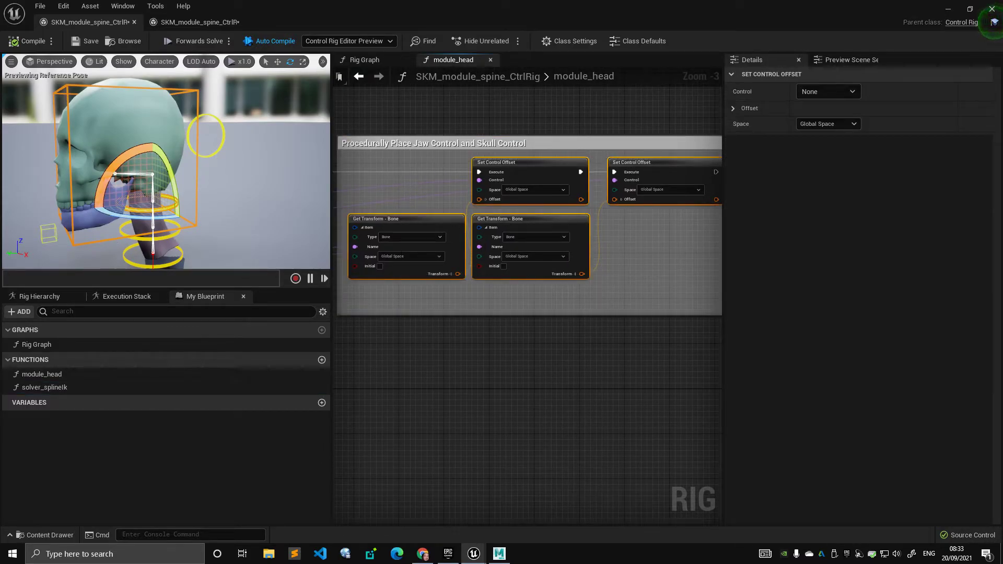
Select jaw_ctrl and then head_fk_ctrl on the skull in the viewport to inspect the controls.
click(57, 239)
scroll(120, 191, up, 3)
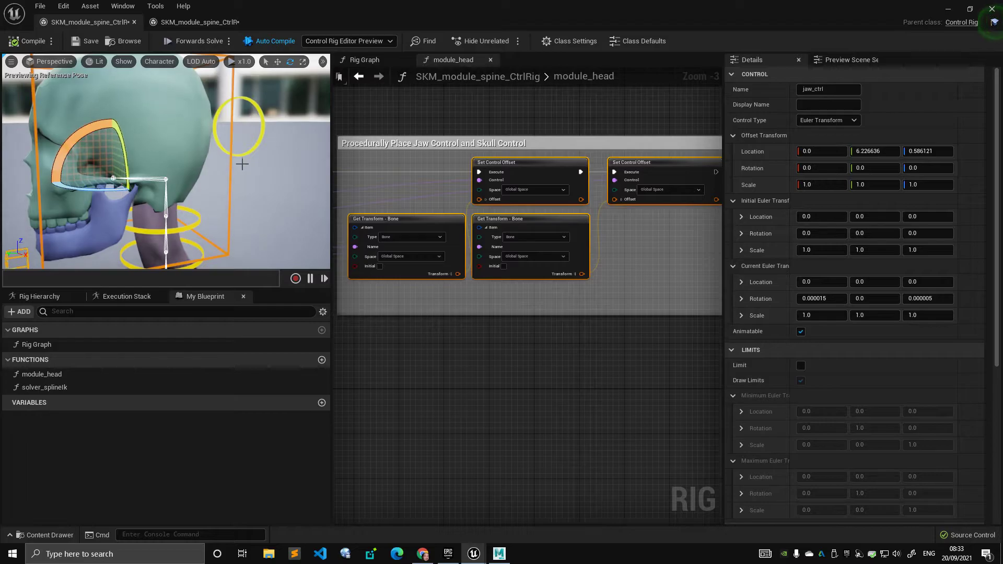
click(257, 148)
alt+drag(268, 159, 230, 167)
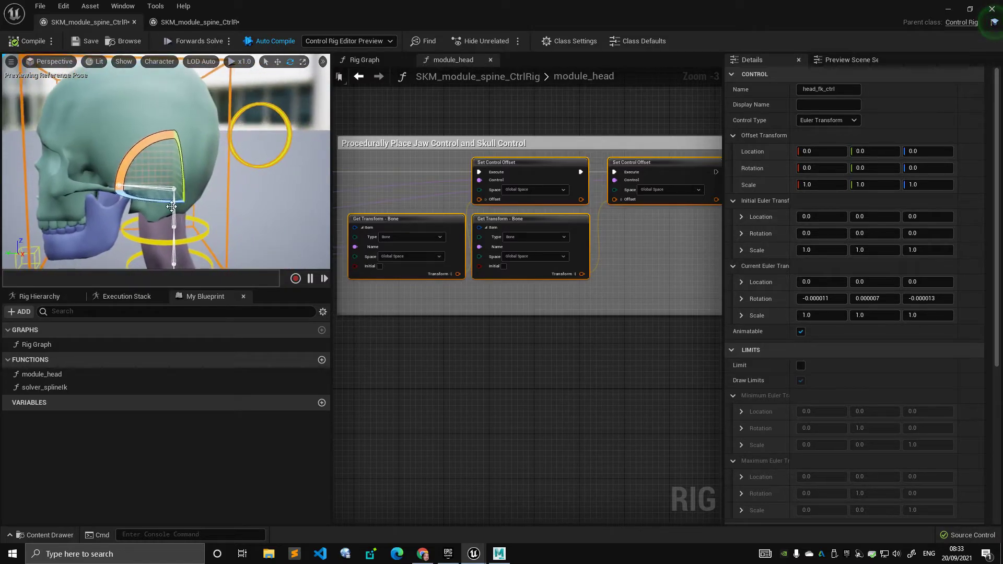
Locate the Ik Spline Solver + Pelvis and Ribcage Bone connection group in module_head and its counterpart in module_spine.
right_drag(428, 184, 365, 182)
scroll(365, 182, down, 4)
right_drag(391, 229, 721, 183)
scroll(528, 211, up, 2)
scroll(529, 210, up, 2)
scroll(488, 152, down, 1)
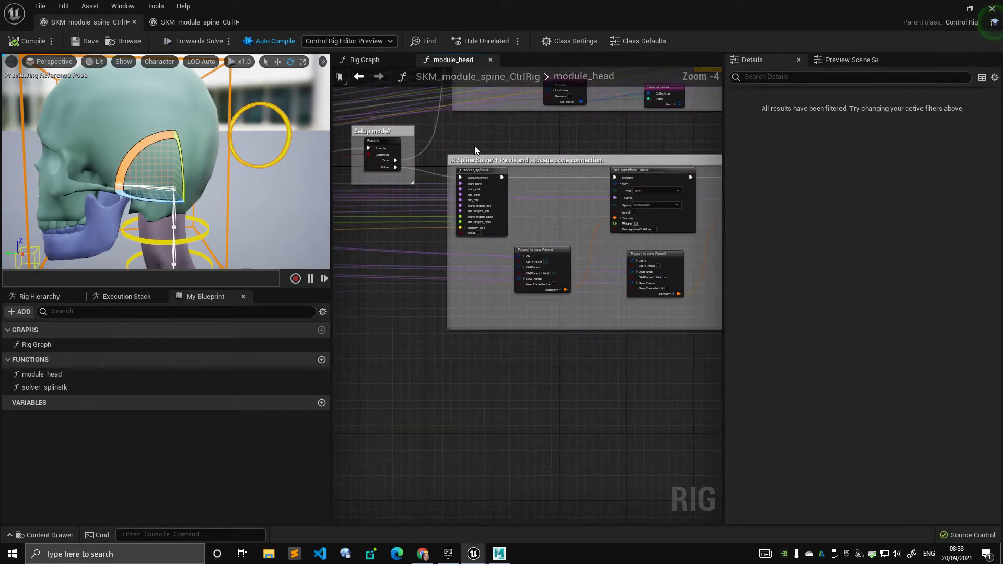
click(193, 21)
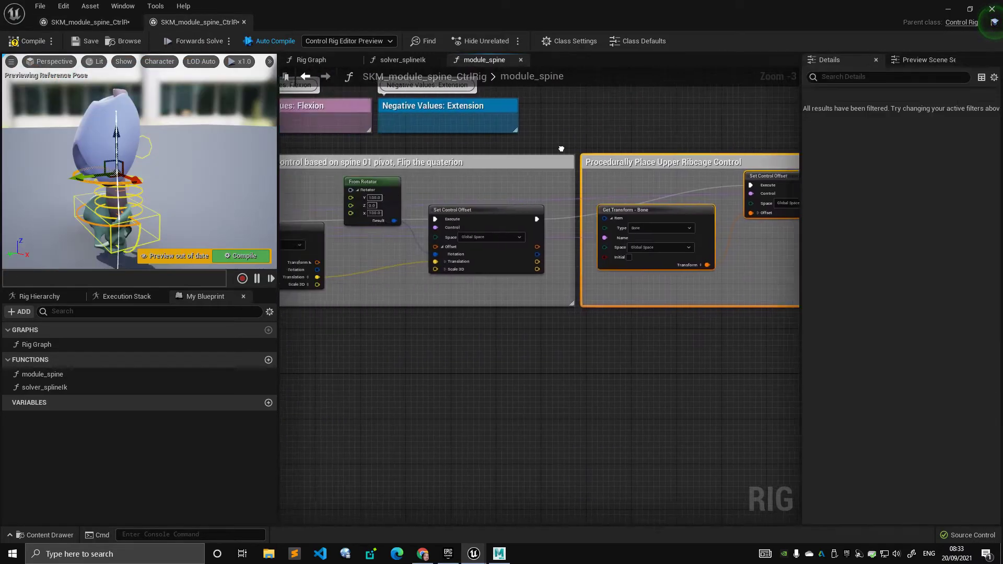
scroll(390, 165, up, 5)
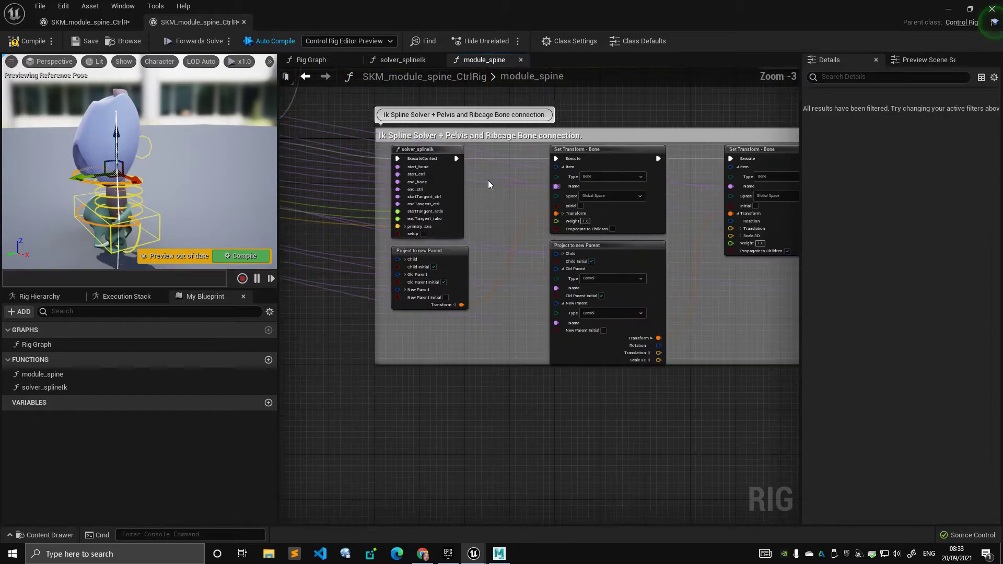
Compare the solver_splineIk, Set Transform and Project to new Parent nodes of the connection groups in both rigs.
click(77, 25)
scroll(444, 165, up, 3)
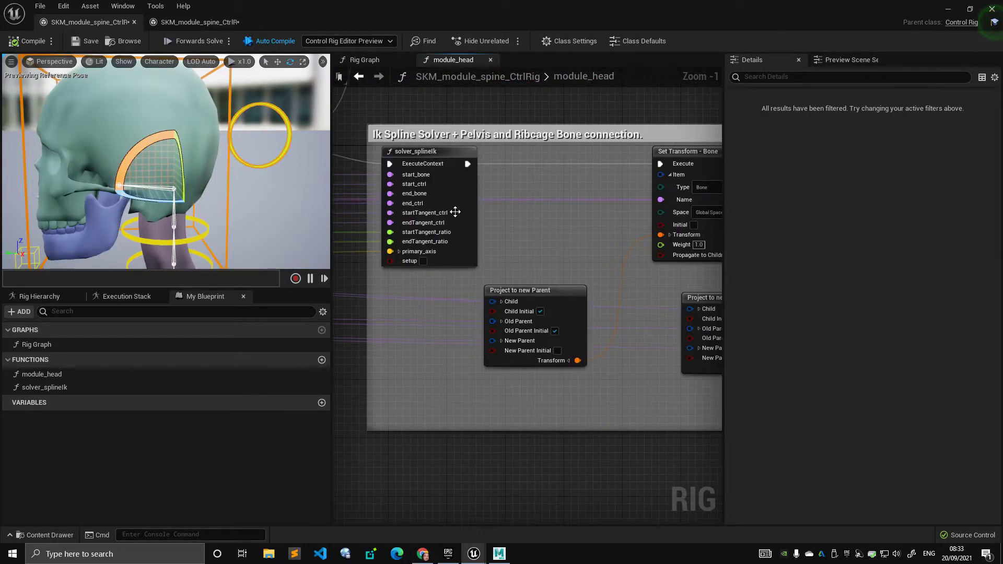
scroll(430, 267, down, 2)
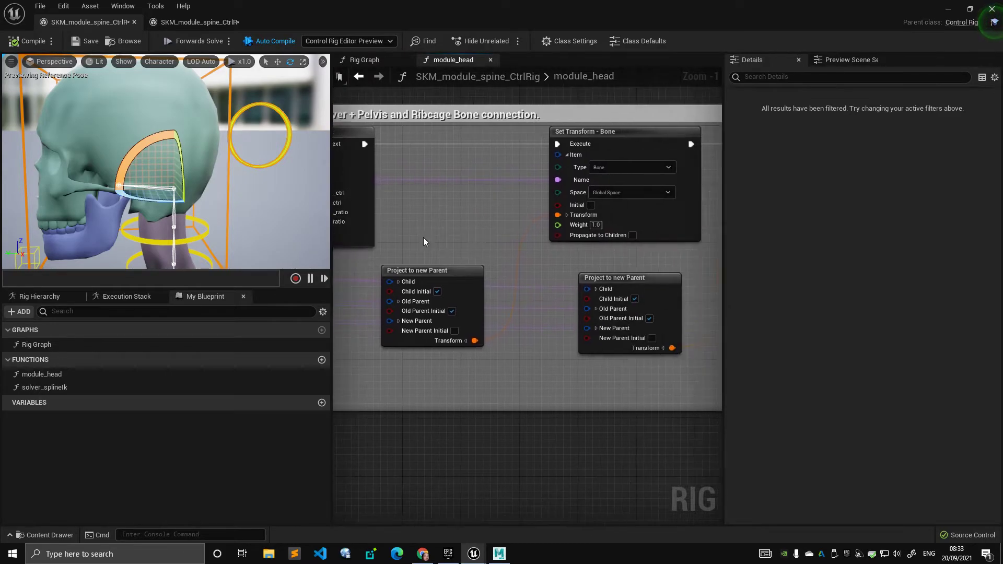
click(198, 22)
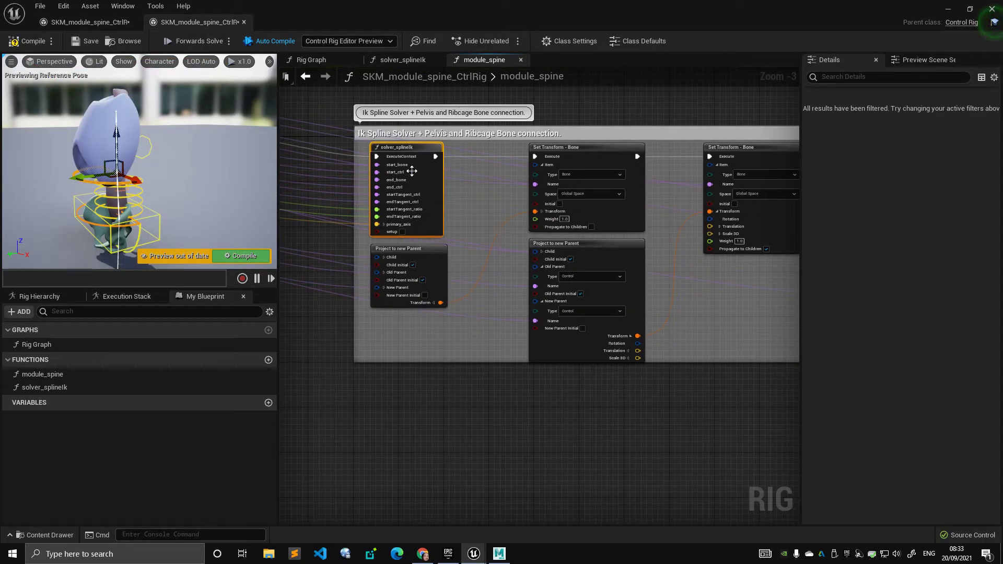
click(86, 21)
right_drag(408, 163, 462, 162)
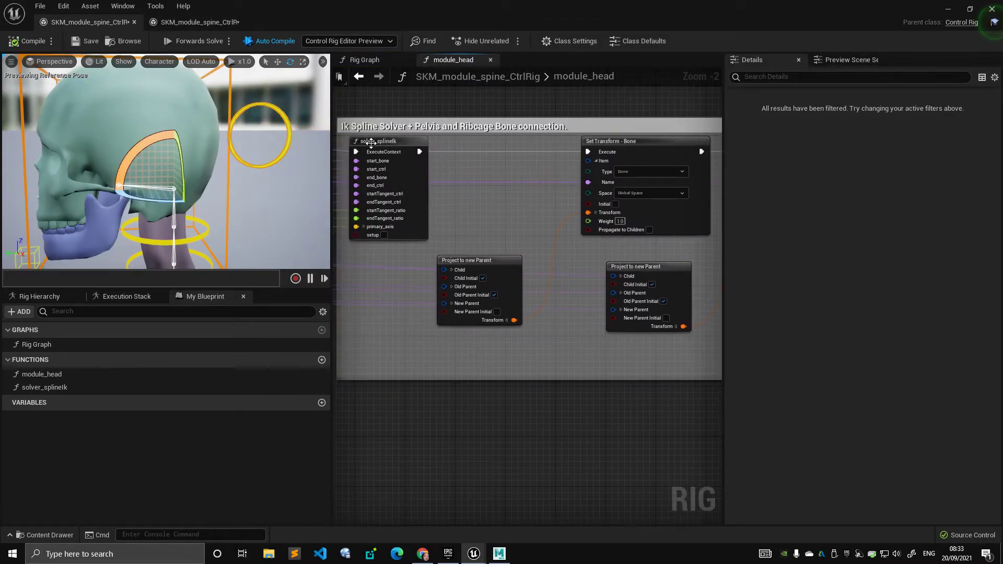
click(198, 22)
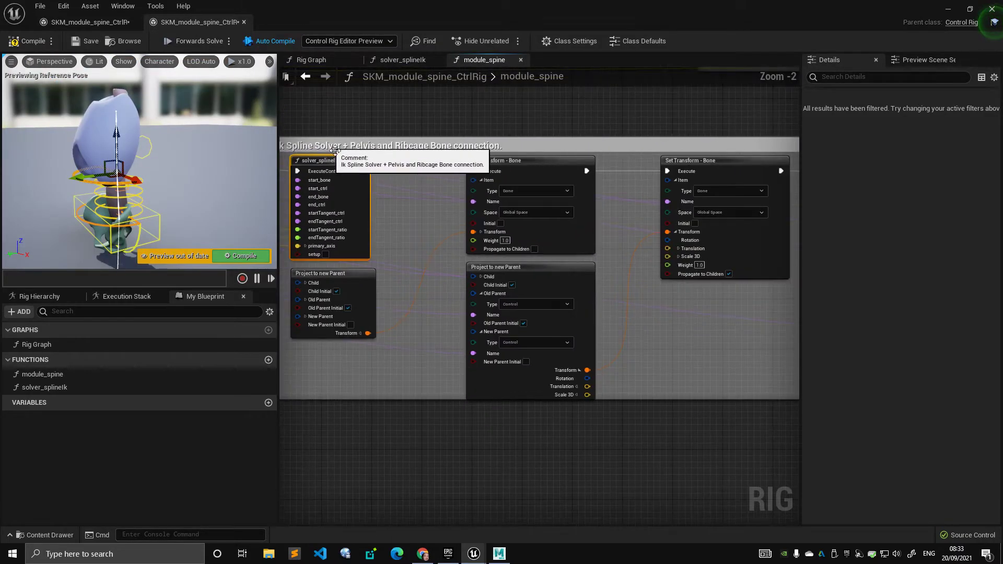
Select the Ik Spline Solver comment group in module_spine, then select pelvis_fk_ctrl in the viewport.
click(359, 147)
click(417, 148)
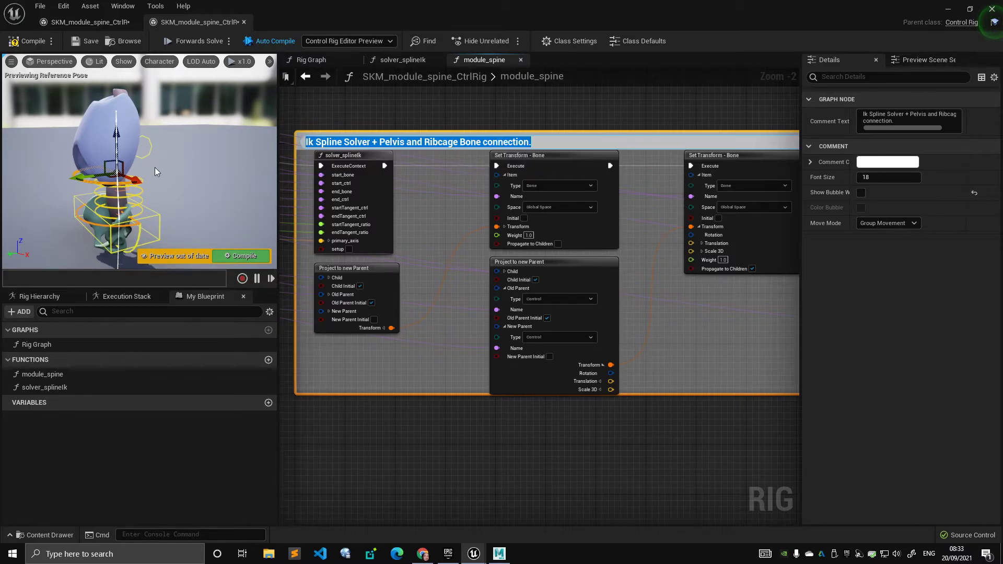
alt+drag(159, 171, 152, 167)
alt+right_drag(152, 167, 188, 206)
alt+middle_drag(188, 205, 176, 237)
click(131, 215)
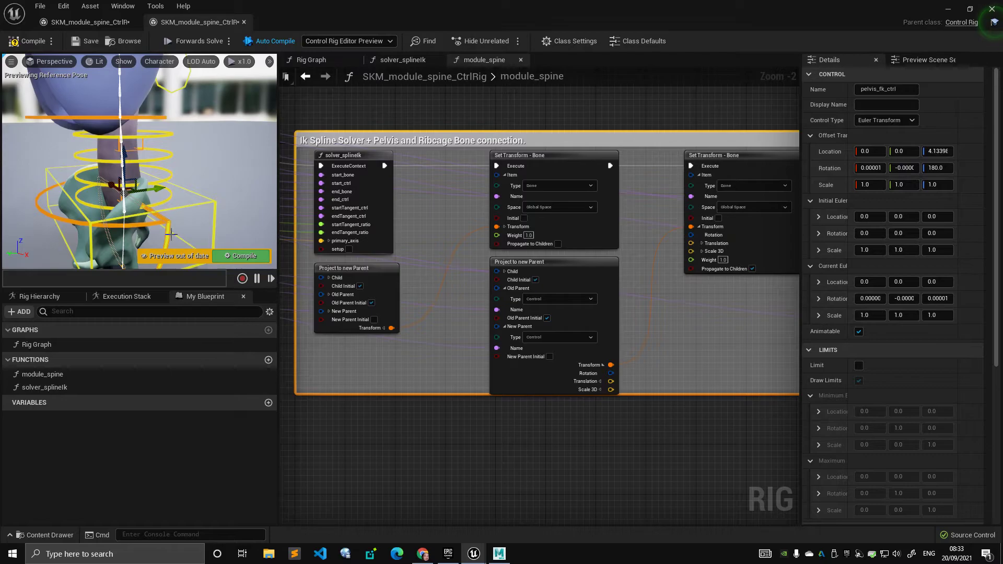
alt+middle_drag(150, 124, 162, 143)
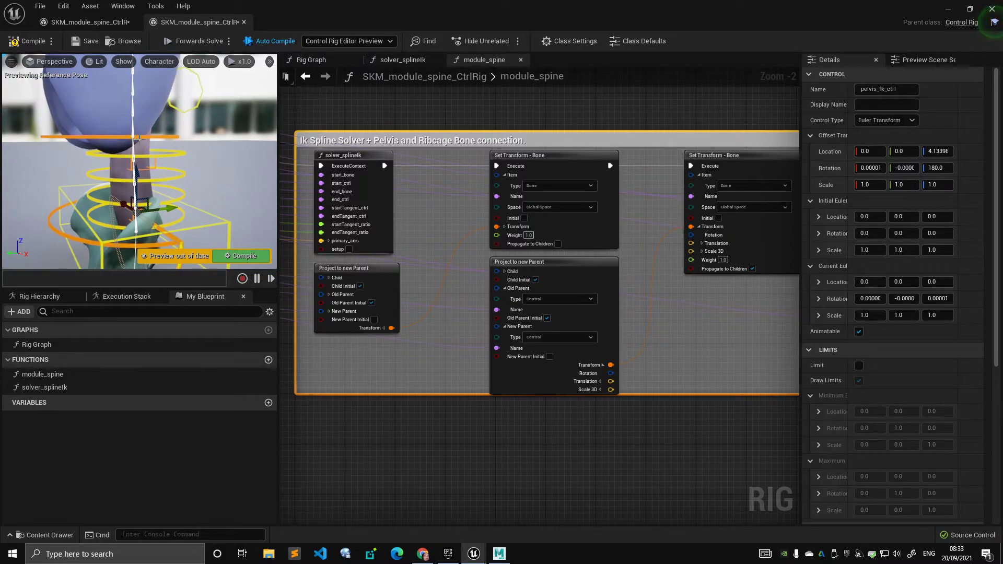
Rename the connection group's comment in module_head to "Ik Spline Solver + Skull and Jaw bone connection.".
click(120, 20)
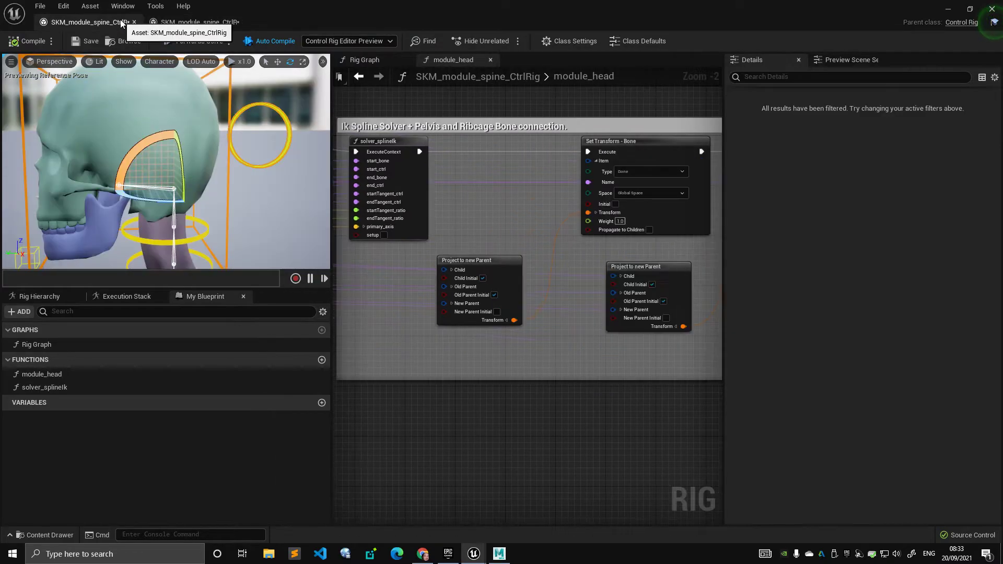
scroll(460, 183, up, 2)
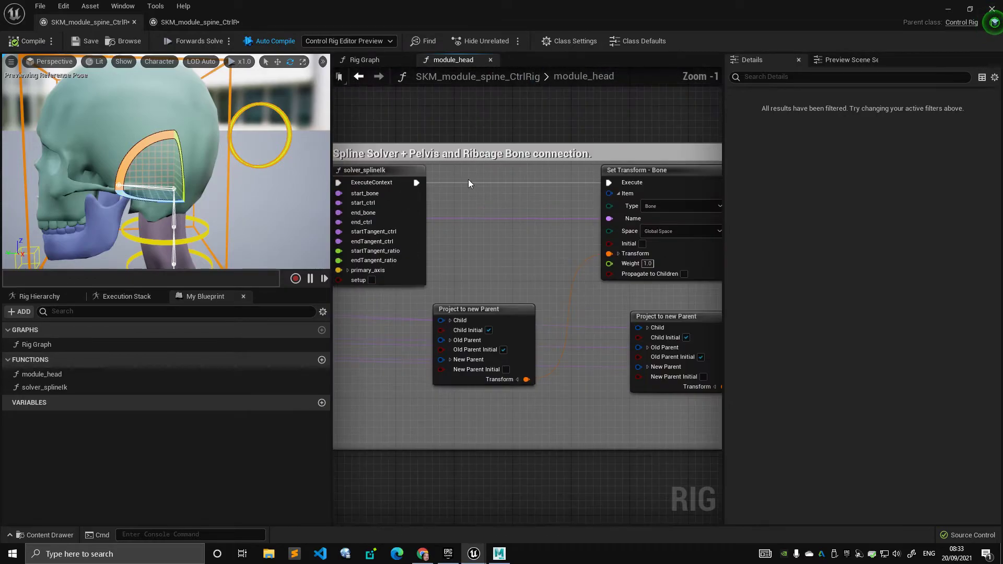
double_click(421, 155)
drag(417, 156, 611, 164)
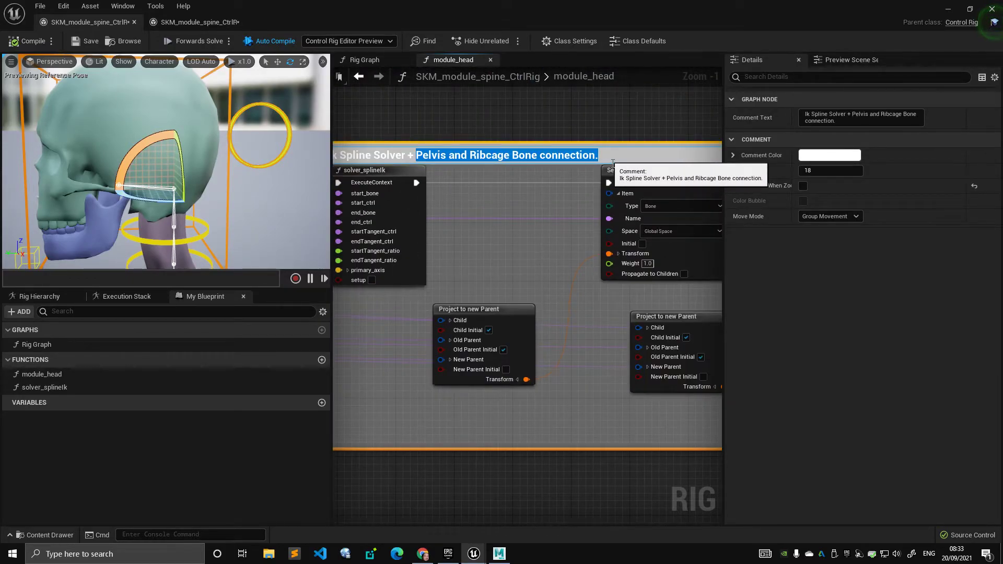
text(Skull)
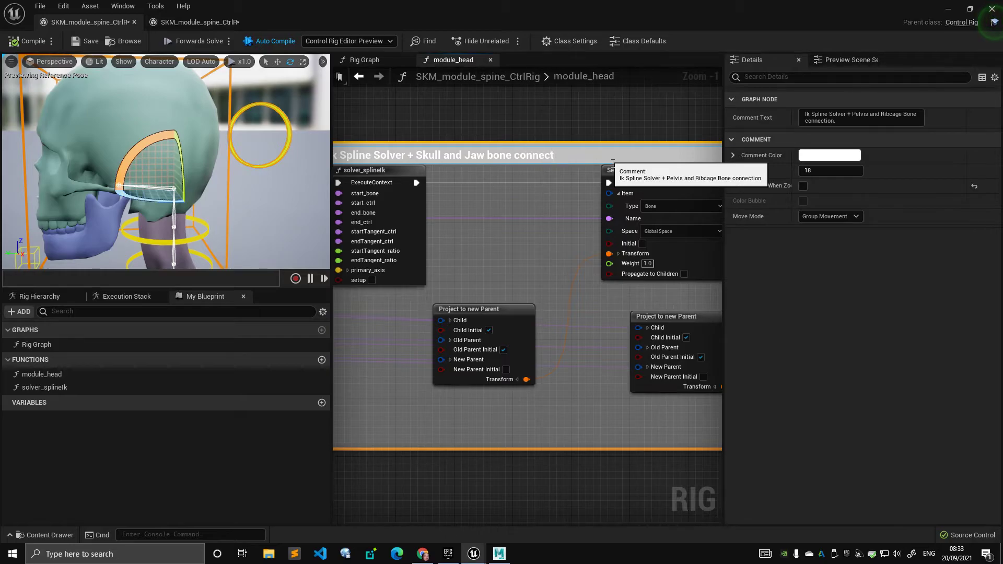
text(tion.)
key(Return)
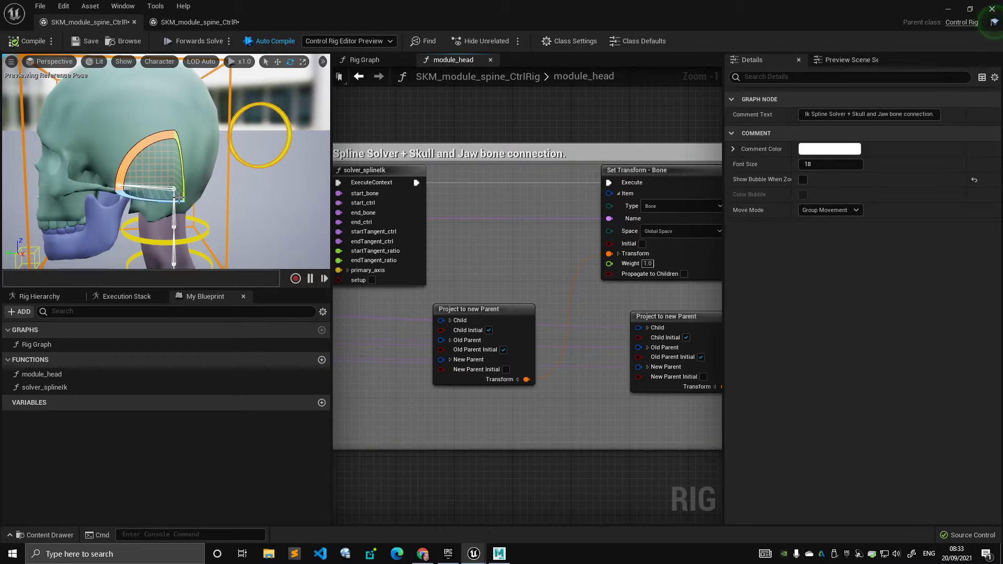
Select head_fk_ctrl and the jaw control in the viewport to show what the renamed group drives.
click(257, 115)
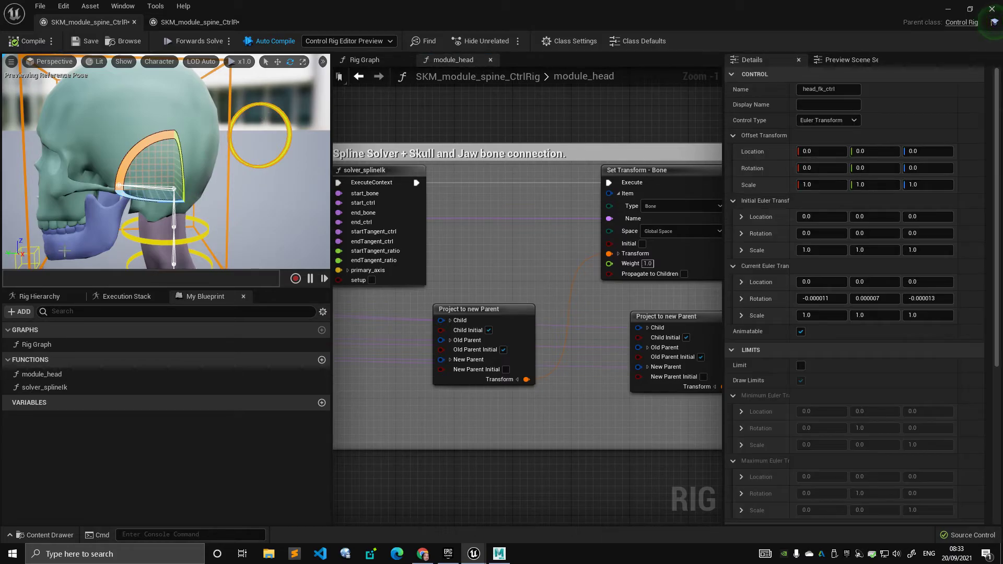
click(124, 201)
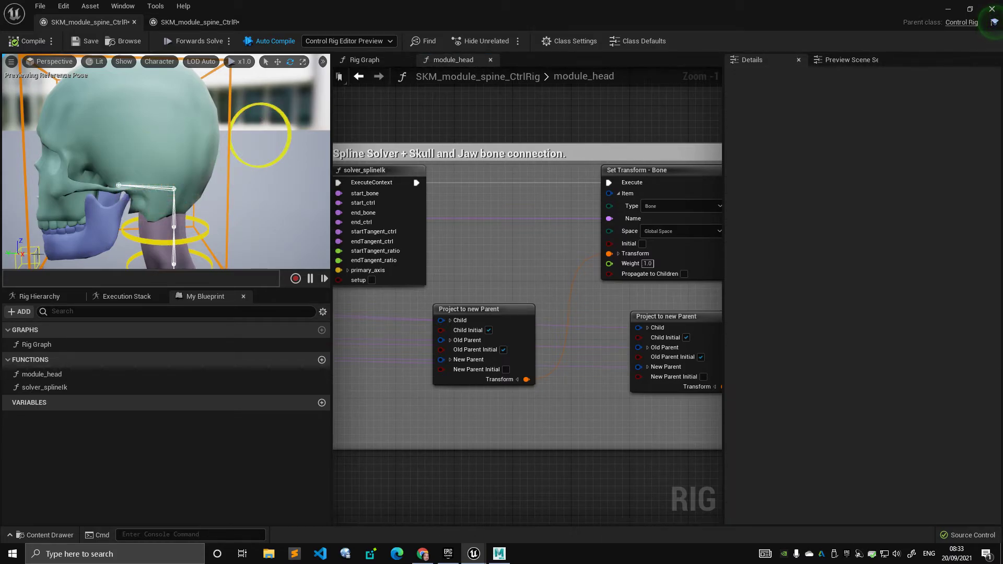
click(41, 258)
Select the solver and Project to new Parent nodes in the Skull and Jaw bone connection group and view the overall graph.
right_drag(700, 286, 501, 244)
scroll(501, 244, down, 3)
drag(531, 302, 326, 207)
right_drag(646, 279, 514, 280)
scroll(513, 280, up, 1)
scroll(512, 277, down, 5)
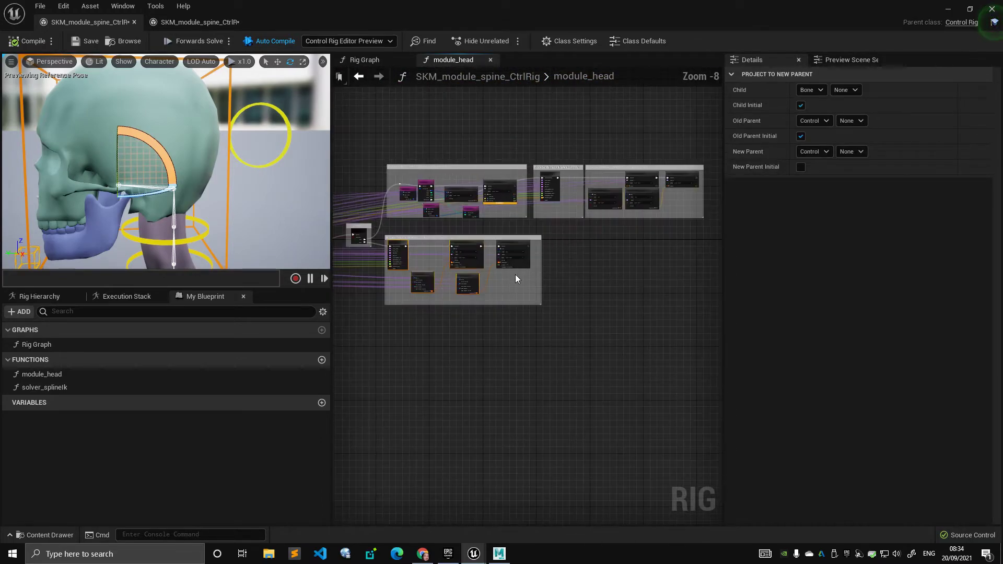
Go back through the module_head graph and select its Entry node to examine the function inputs.
right_drag(432, 270, 528, 256)
scroll(528, 256, up, 2)
right_drag(400, 252, 681, 238)
scroll(574, 244, up, 2)
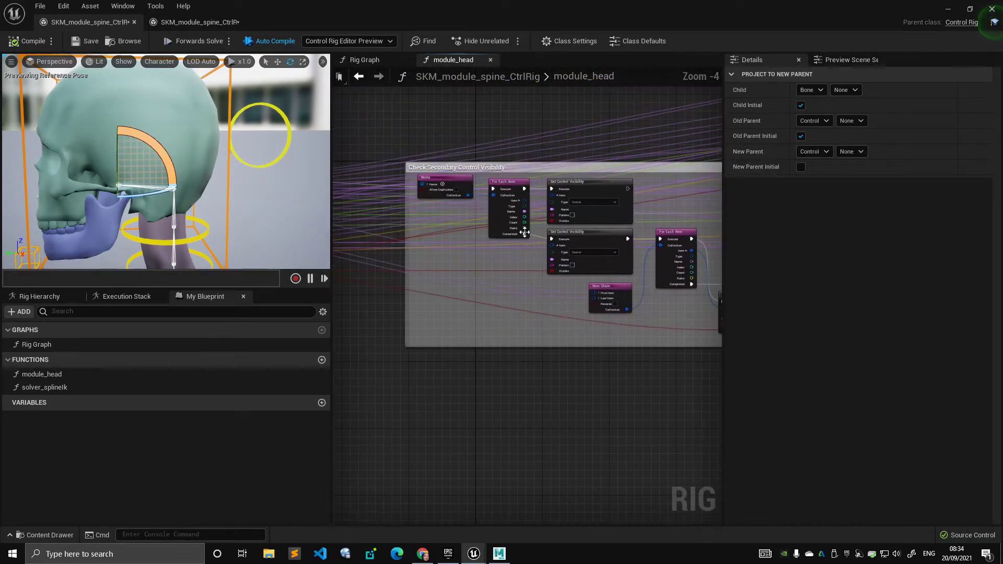
scroll(519, 226, down, 1)
right_drag(408, 225, 620, 221)
scroll(525, 218, up, 2)
click(405, 176)
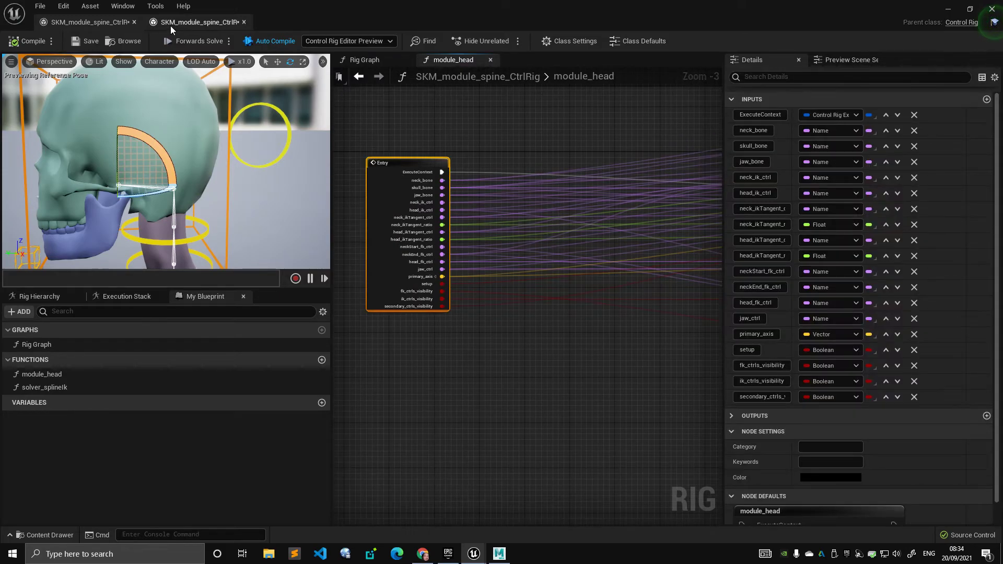
Select the Entry node in module_spine to examine its inputs, then open the spine rig's Rig Graph.
click(170, 26)
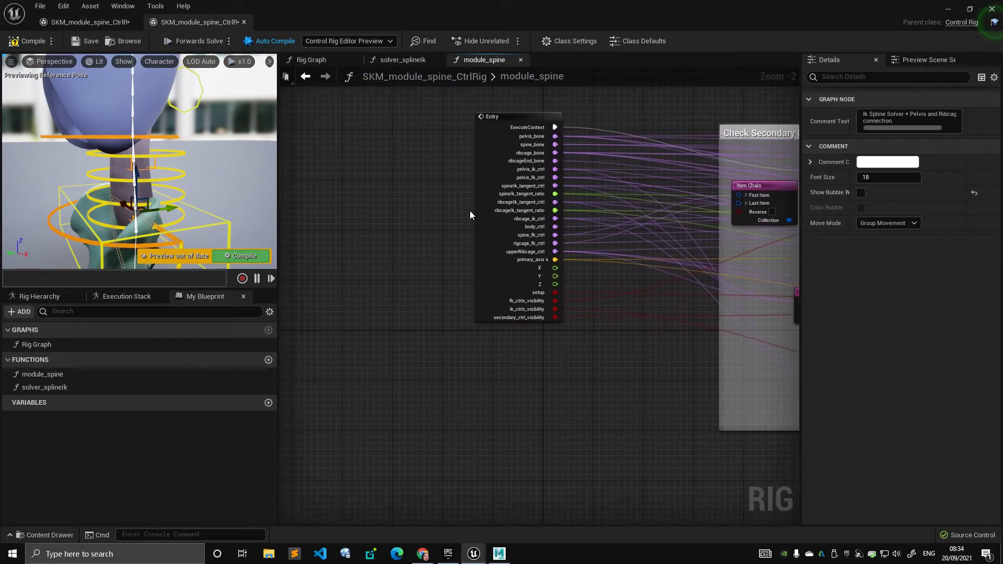
right_drag(490, 219, 467, 281)
click(459, 206)
right_drag(449, 203, 307, 171)
scroll(307, 171, up, 1)
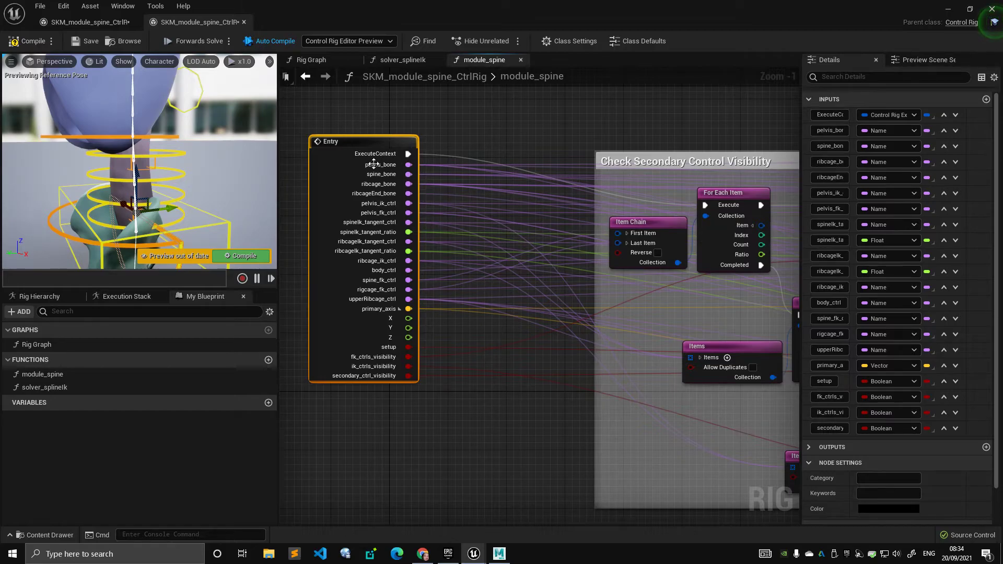
click(336, 59)
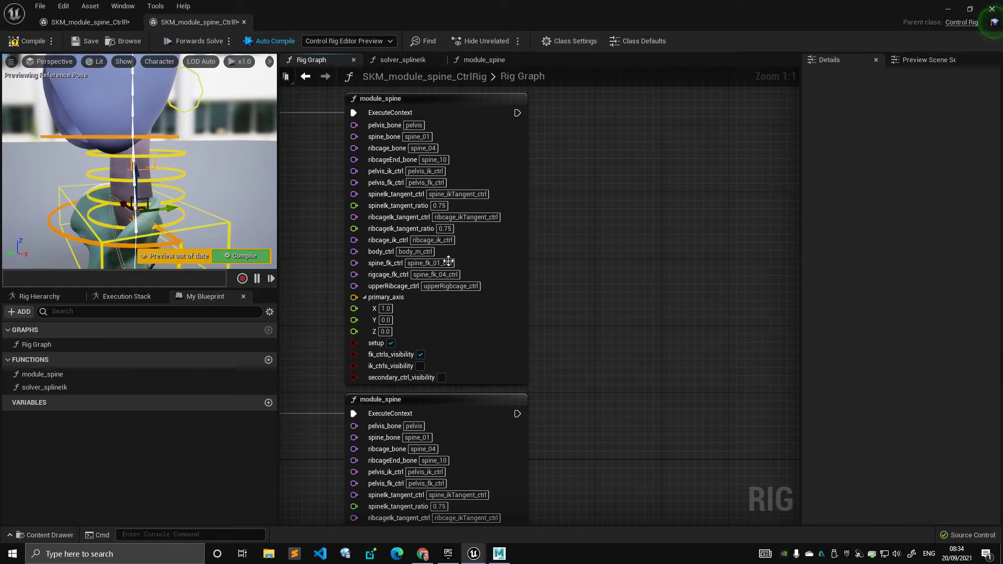
Switch to the head rig and select the module_head Entry node to compare its bone, control and visibility inputs.
click(114, 25)
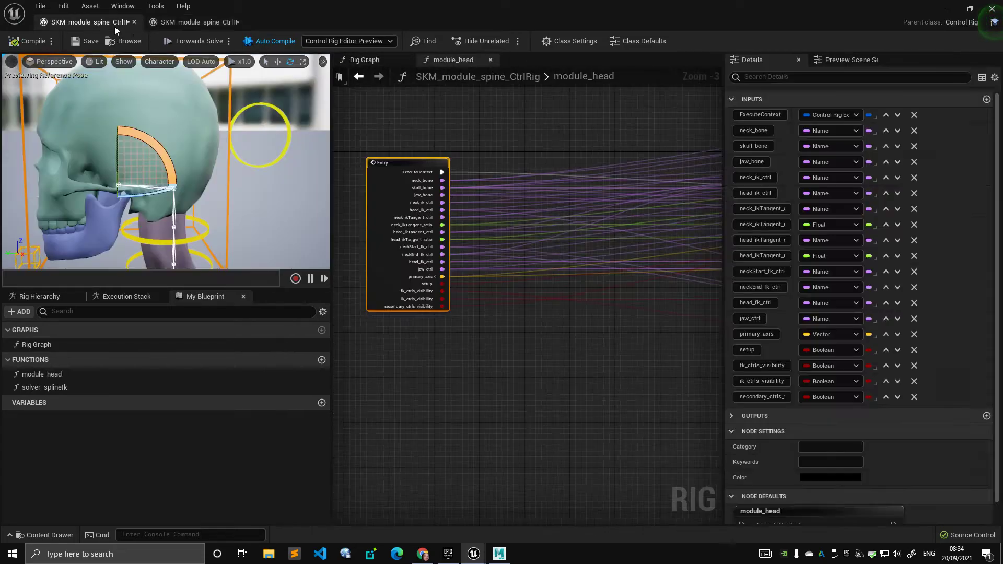
click(414, 152)
scroll(424, 141, up, 2)
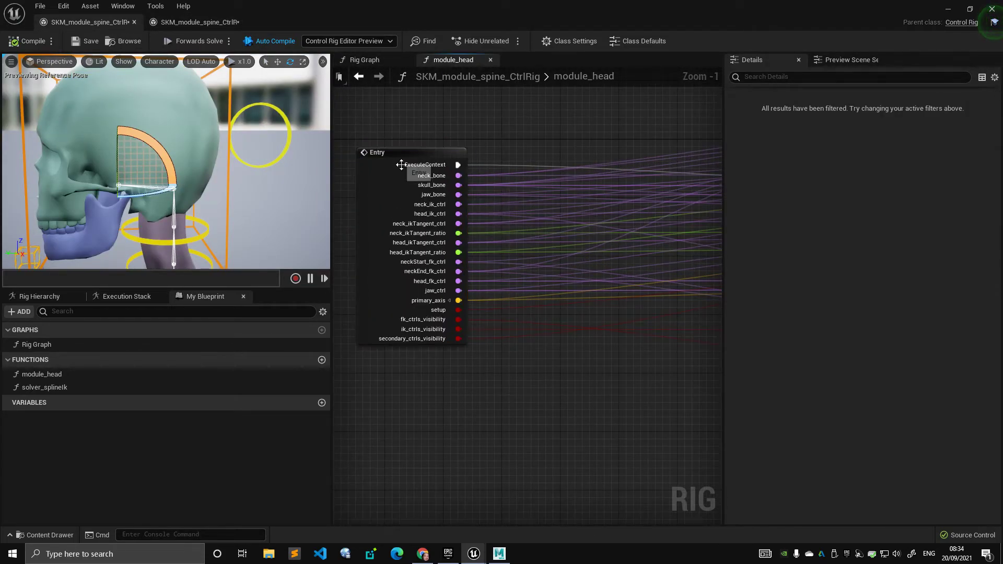
click(405, 163)
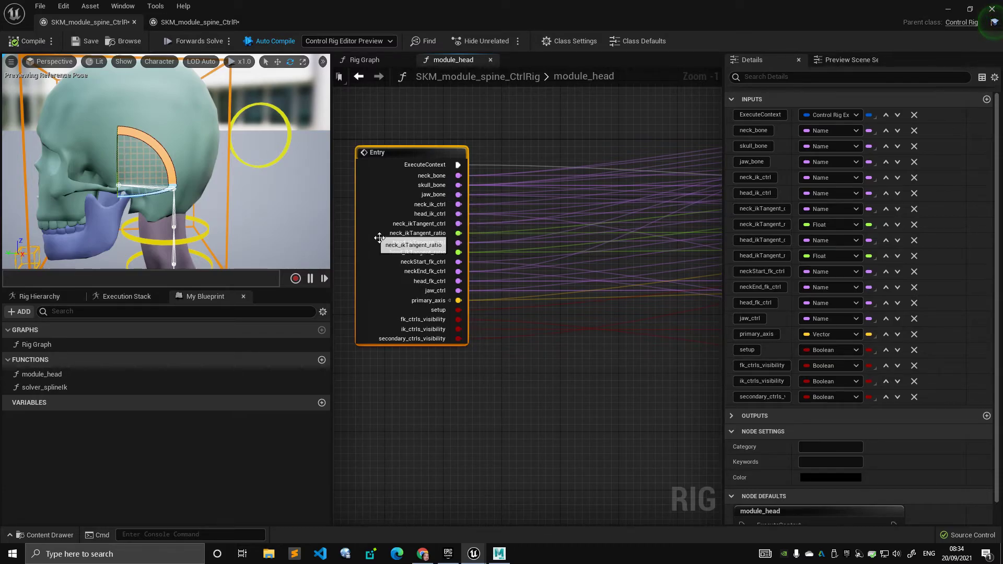
Return from the spine rig's Rig Graph to module_spine and collapse the primary_axis pin on the Entry node.
click(195, 23)
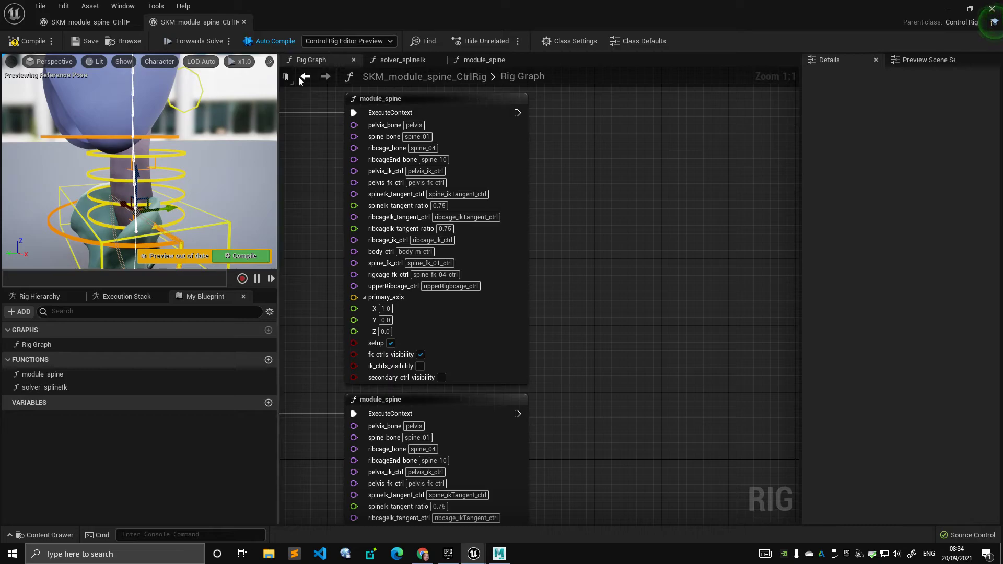
right_drag(335, 152, 336, 180)
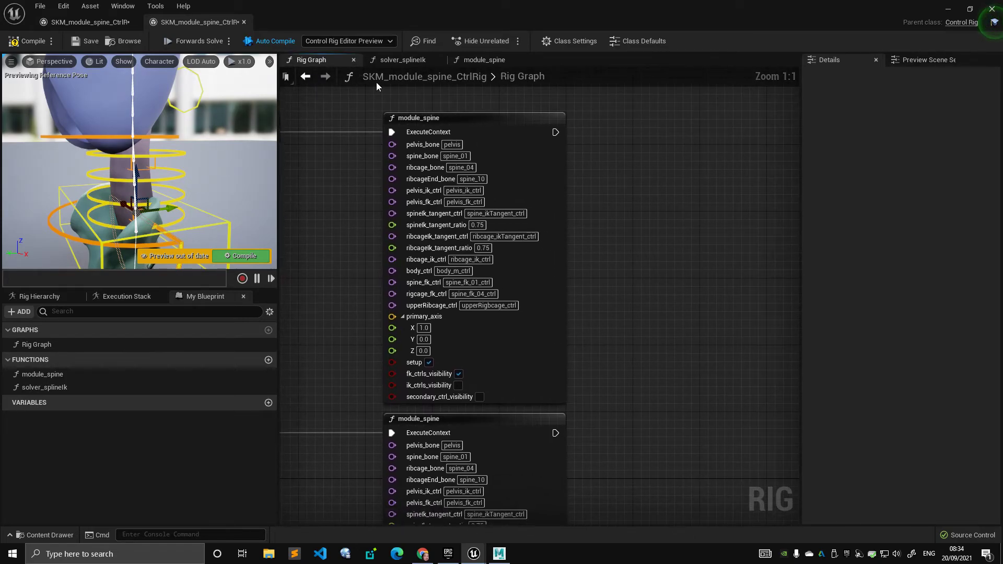
click(391, 60)
click(462, 59)
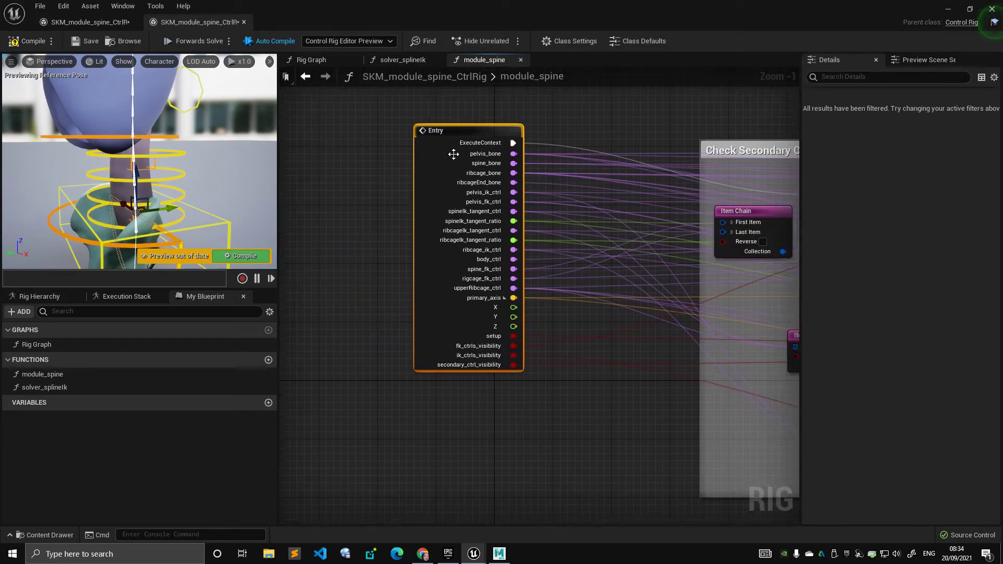
right_drag(444, 175, 424, 159)
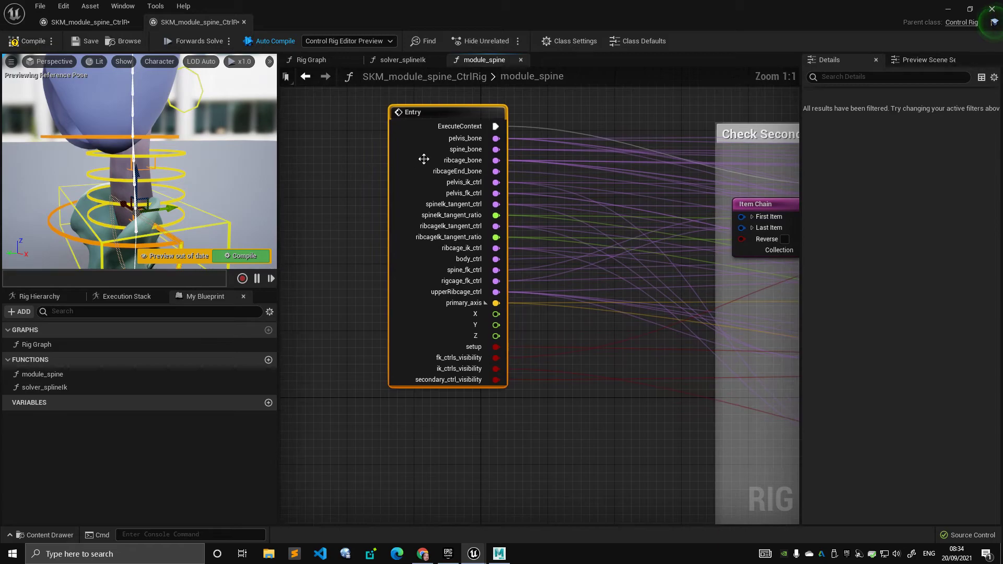
click(486, 303)
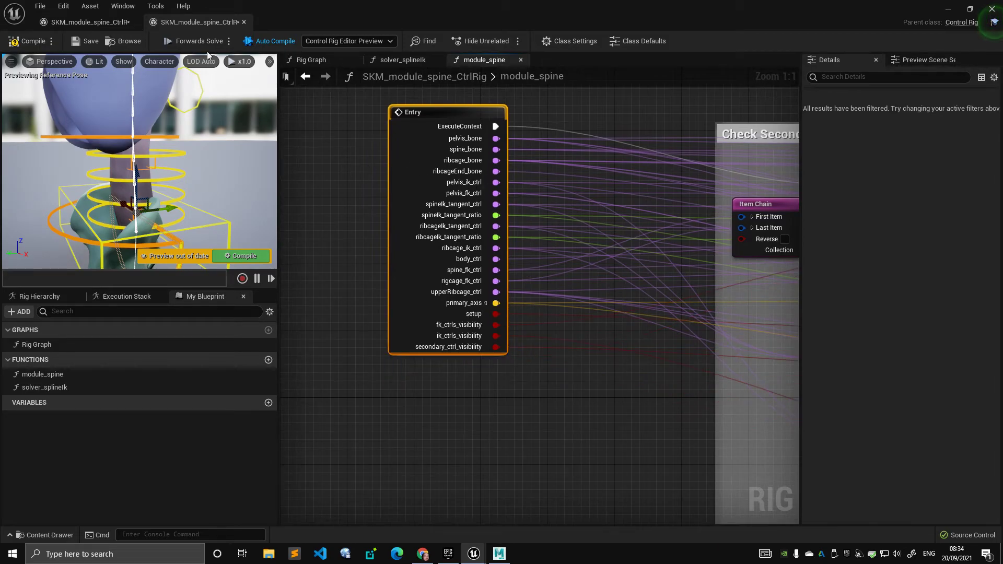
Detach the spine rig editor into a floating window and make it taller so both Entry nodes show side by side.
drag(201, 22, 592, 124)
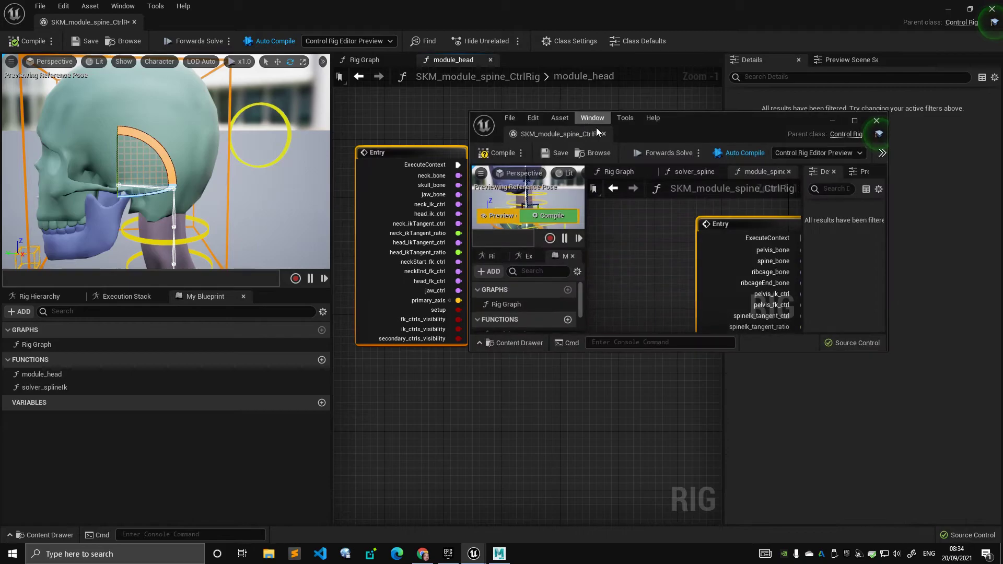
drag(664, 127, 695, 94)
right_drag(771, 235, 701, 190)
scroll(703, 192, down, 2)
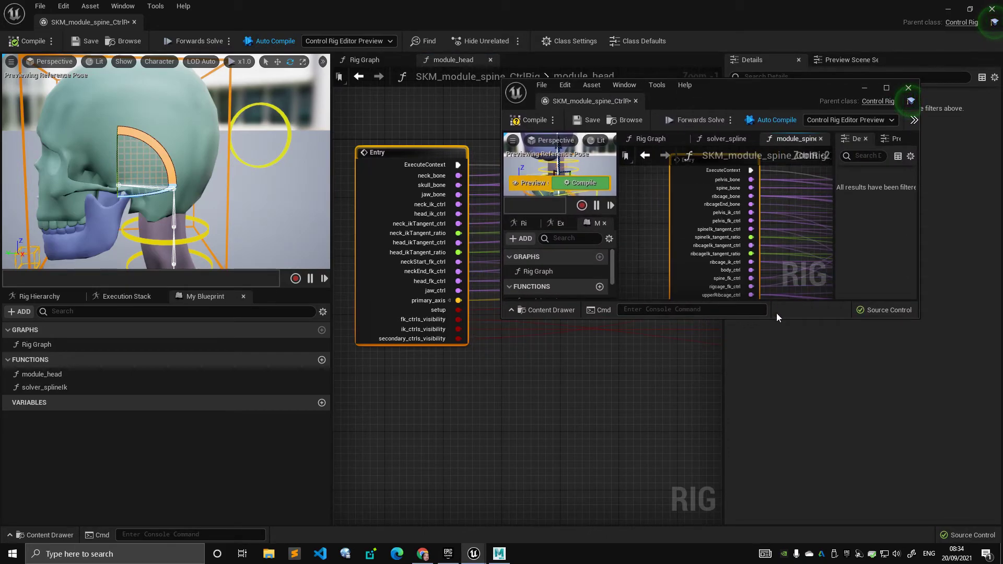
drag(780, 320, 782, 455)
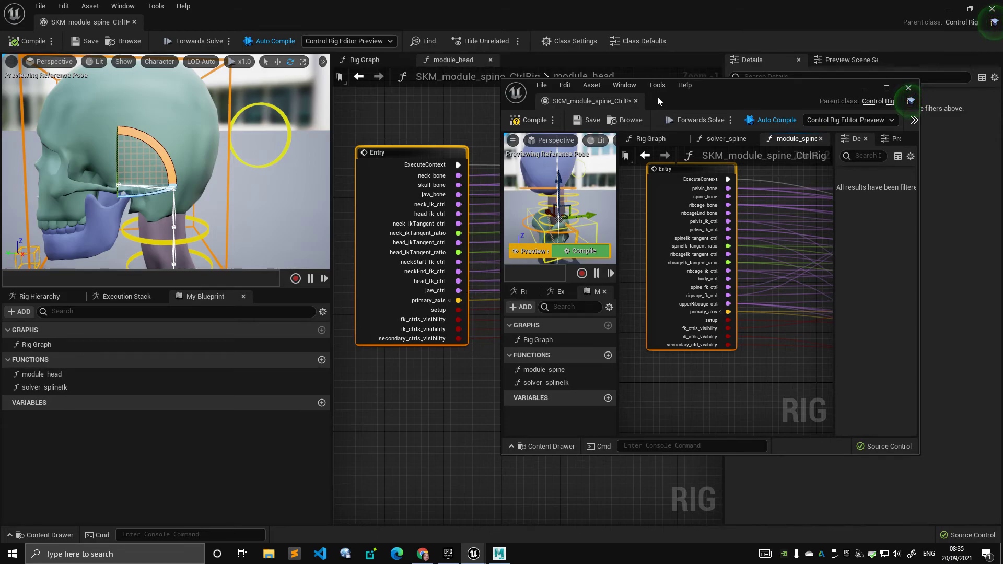
drag(688, 92, 716, 146)
View both module_head nodes in the head rig's Rig Graph, then reopen the module_head function.
click(368, 62)
right_drag(423, 120, 431, 163)
scroll(430, 163, up, 2)
right_drag(453, 126, 405, 212)
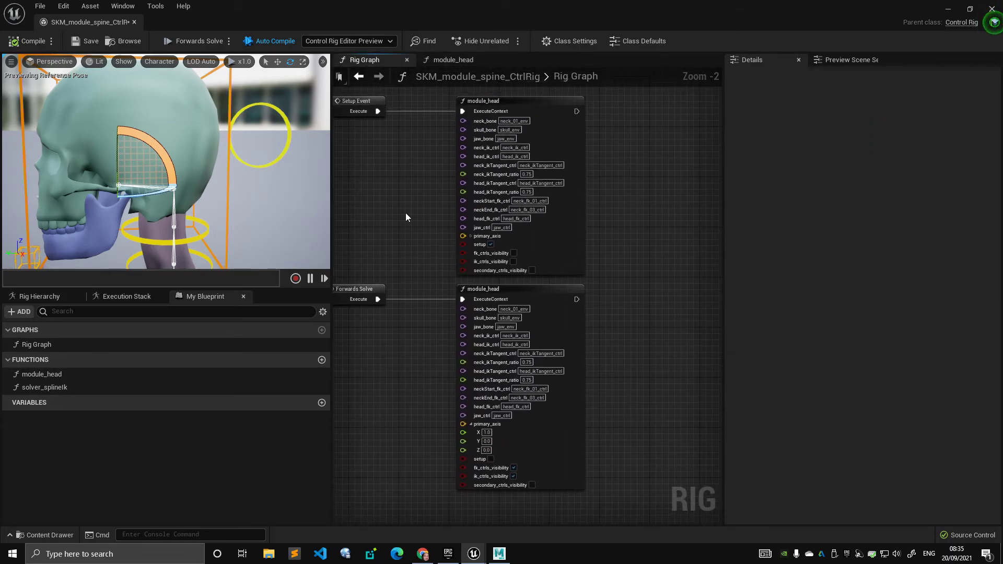
double_click(527, 111)
Move the module_head Entry node along the graph, past the sequence node and up to the Setup mode? group.
scroll(446, 175, down, 5)
drag(406, 207, 630, 142)
right_drag(632, 141, 406, 164)
scroll(406, 164, up, 2)
drag(407, 164, 582, 155)
right_drag(581, 155, 409, 166)
scroll(420, 164, up, 2)
scroll(420, 164, down, 2)
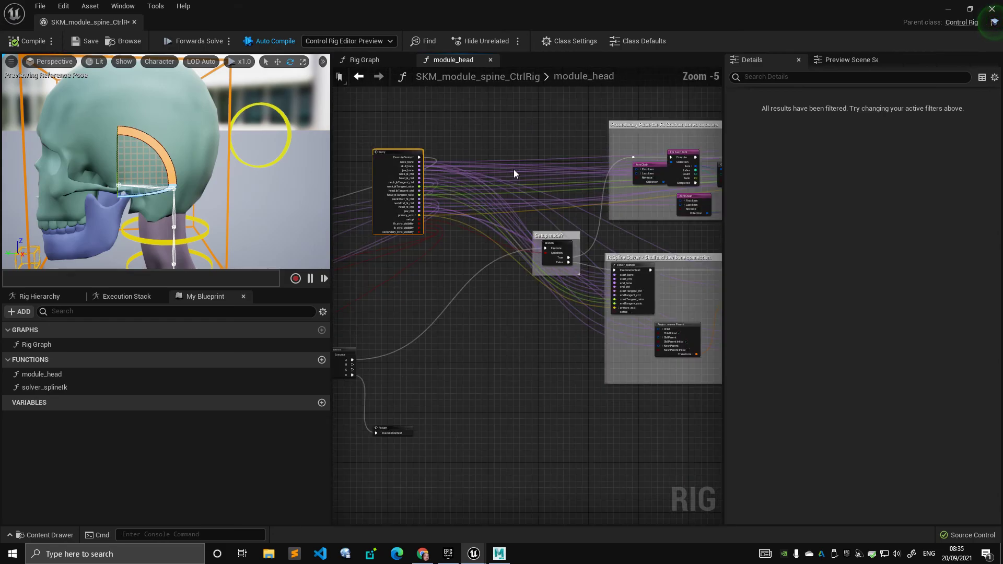
Place the Entry node below the Setup mode? group, beside the Ik Spline Solver group.
drag(400, 163, 538, 147)
right_drag(551, 144, 422, 156)
scroll(422, 156, up, 2)
drag(419, 180, 434, 384)
right_drag(433, 384, 440, 246)
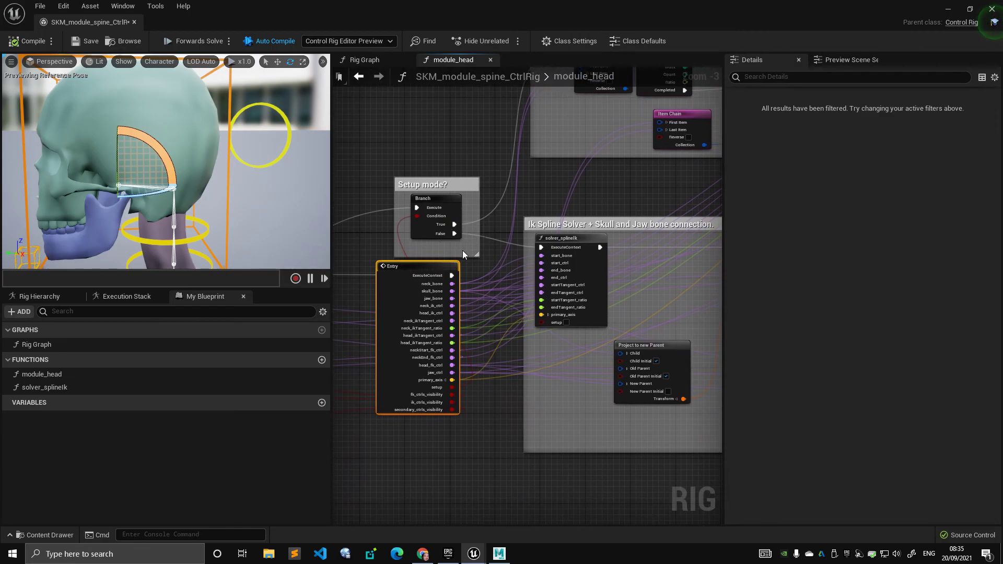
Move the Entry node back to the start of the graph, in front of the Check Secondary Control Visibility group.
drag(453, 269, 481, 272)
scroll(495, 252, up, 1)
right_click(494, 252)
scroll(484, 273, up, 2)
right_drag(485, 272, 572, 257)
scroll(452, 254, down, 7)
drag(573, 259, 465, 246)
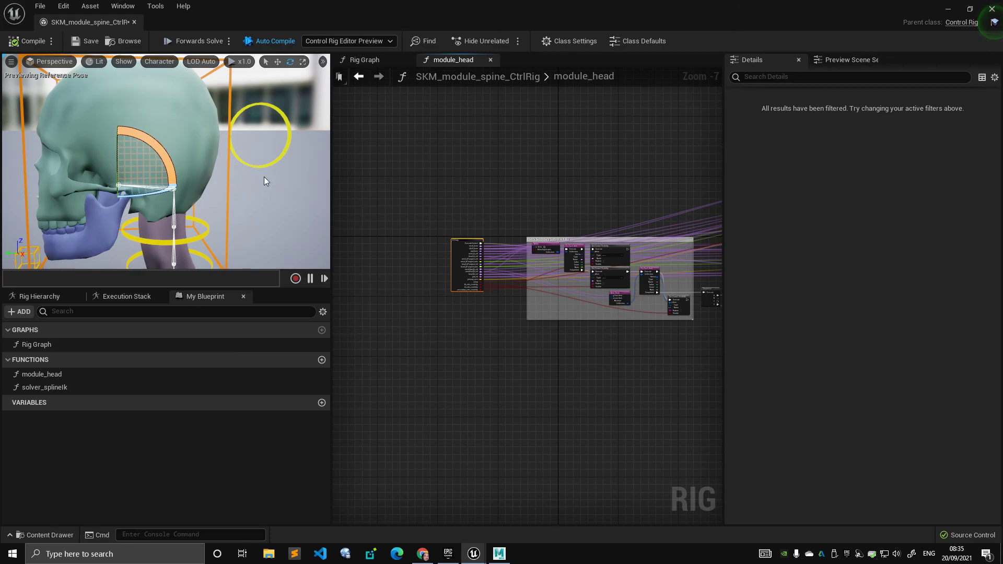
Test head_ik_ctrl with a slight rotation in the viewport, then compile and save the head Control Rig.
click(231, 174)
alt+drag(241, 188, 308, 184)
scroll(138, 149, up, 2)
mouse_move(94, 143)
mouse_down()
mouse_move(80, 165)
mouse_move(104, 131)
mouse_move(96, 138)
mouse_up()
click(15, 46)
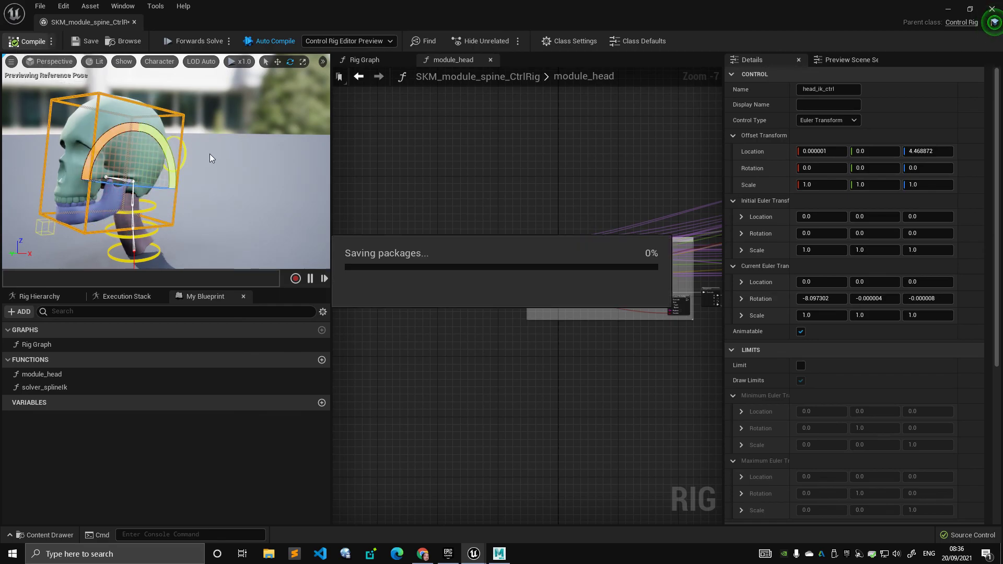
mouse_move(209, 183)
alt+mouse_down()
mouse_move(248, 183)
mouse_move(196, 183)
mouse_move(214, 183)
alt+mouse_up()
right_drag(436, 176, 436, 177)
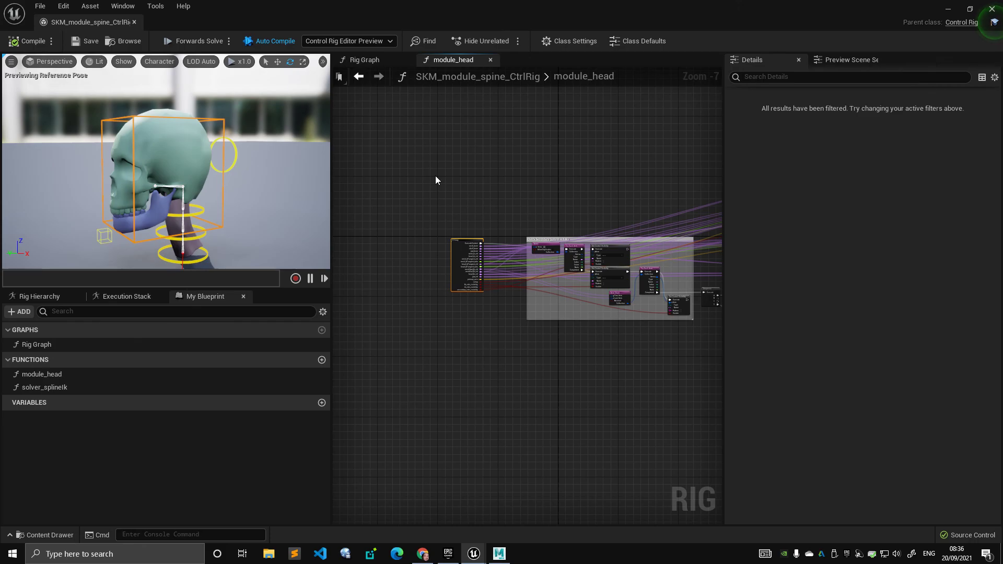